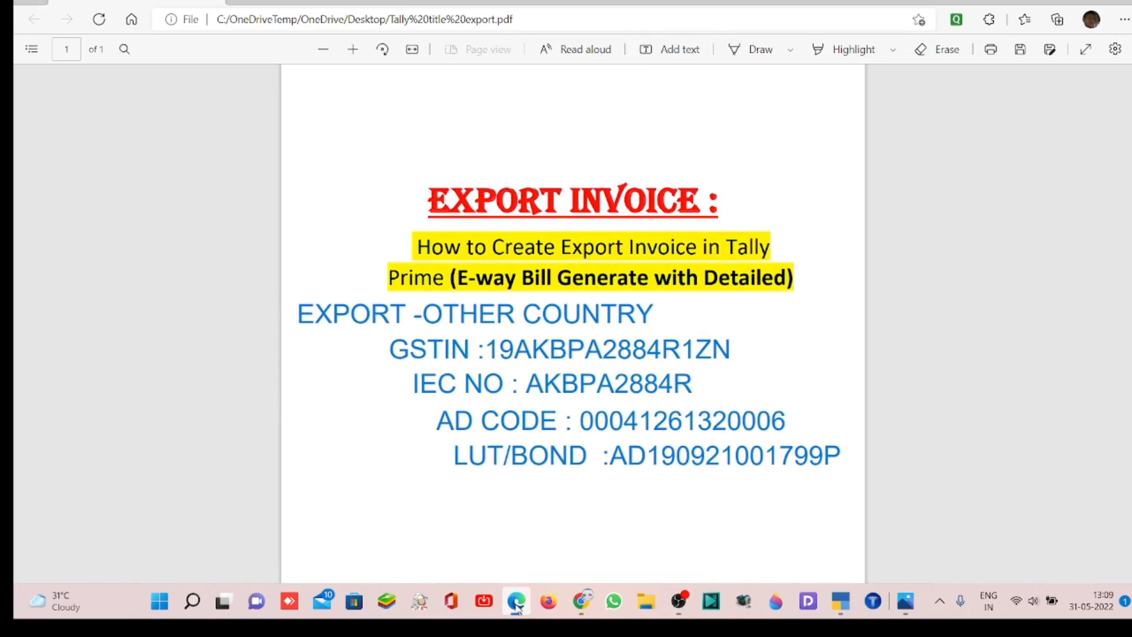
- Review the GSTIN, IEC, AD code and LUT/Bond entries in the export invoice PDF in Edge
left_click(842, 602)
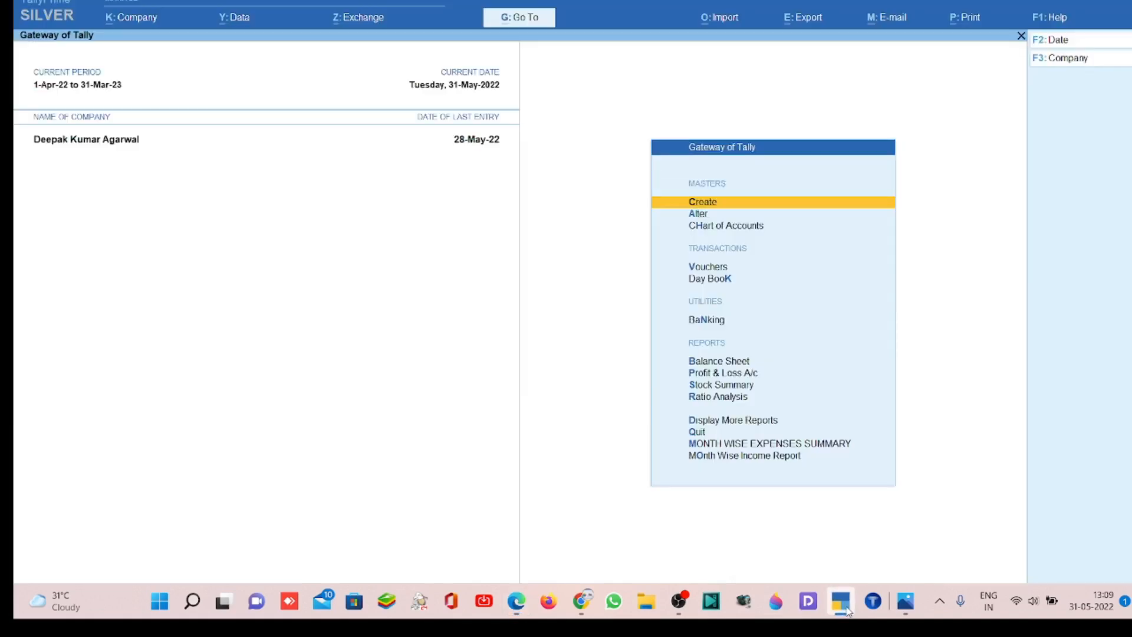
left_click(519, 612)
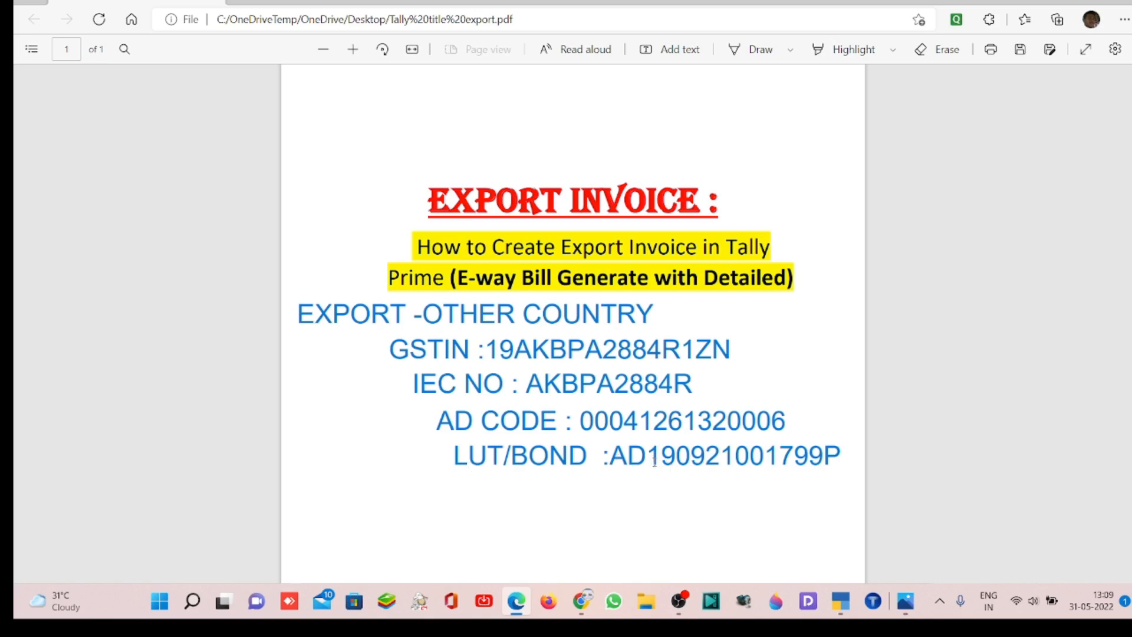
left_click(612, 456)
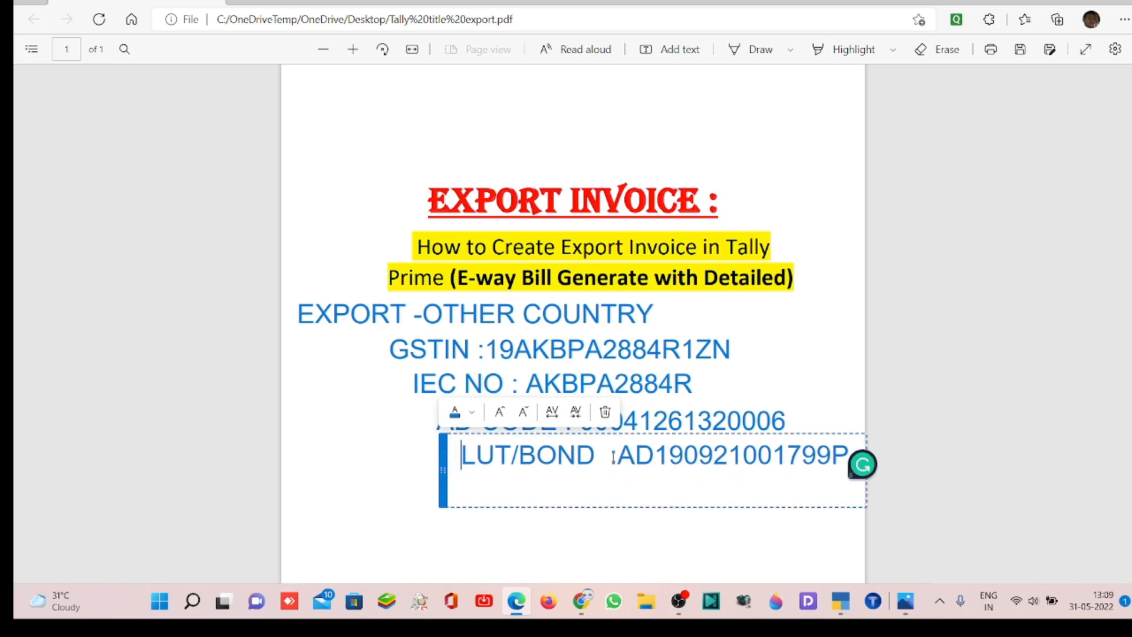
left_click(587, 523)
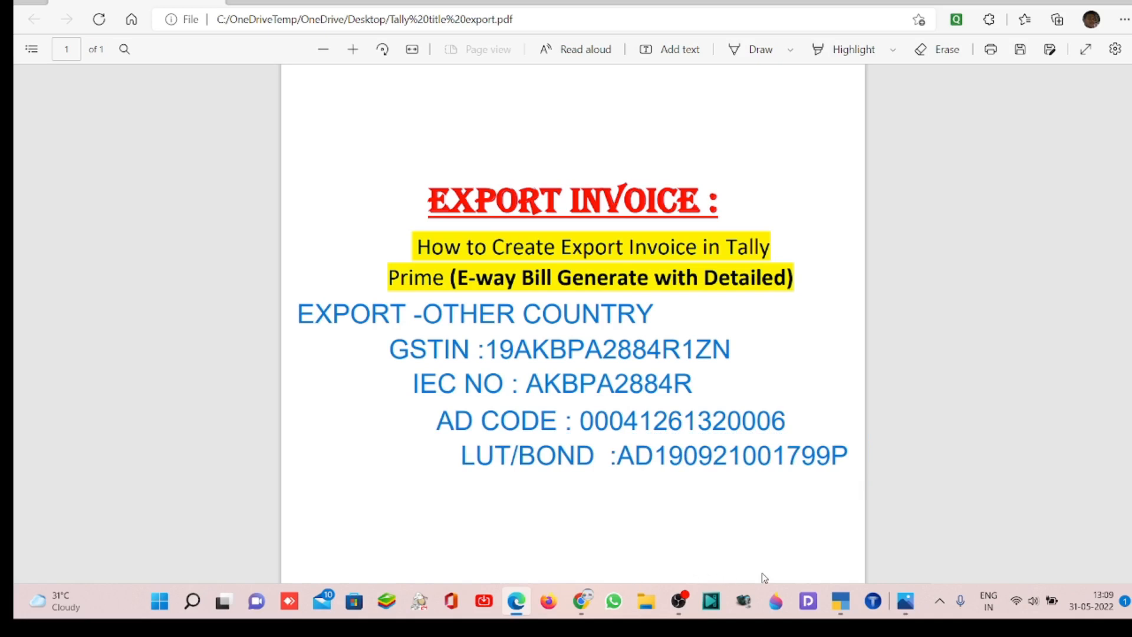
- Switch to TallyPrime and open the current company's details for alteration
left_click(840, 603)
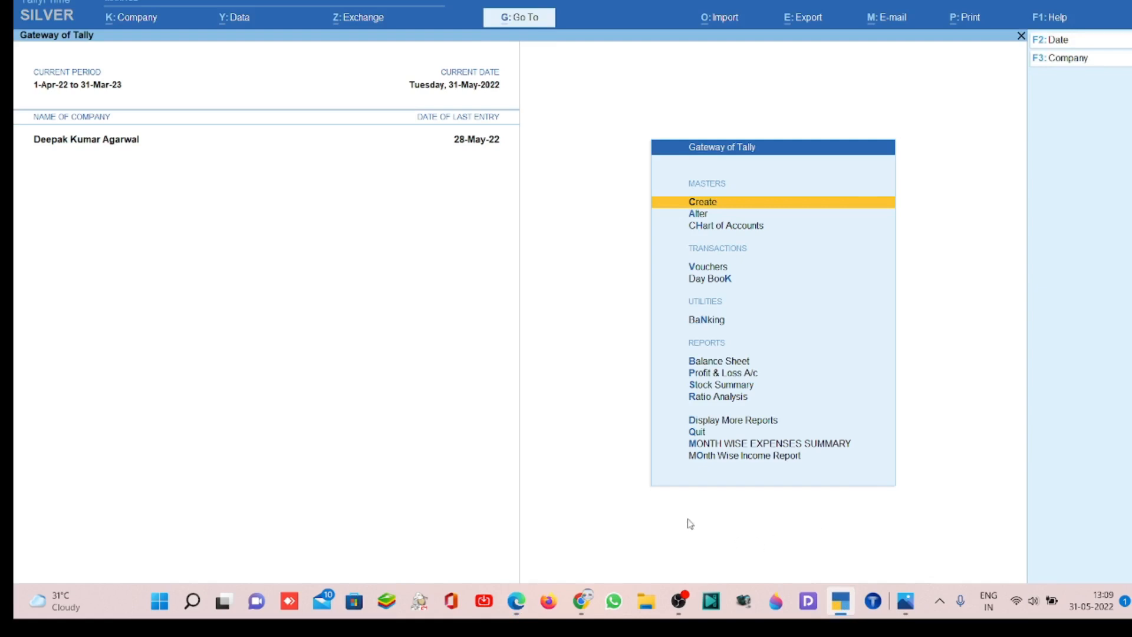
left_click(131, 22)
key("Down")
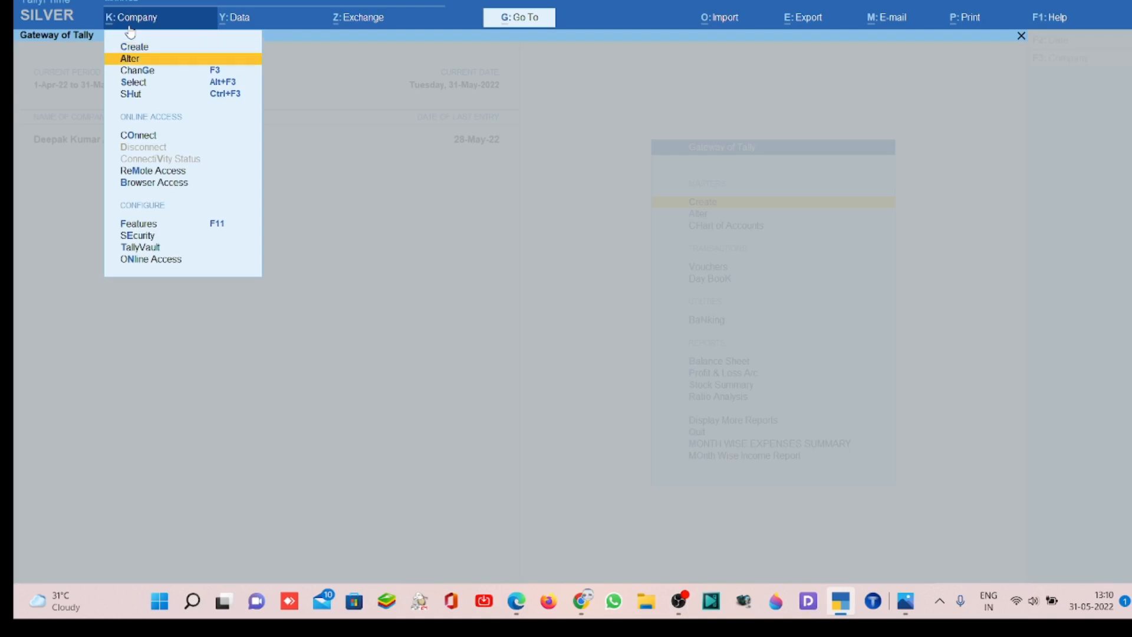
key("Return")
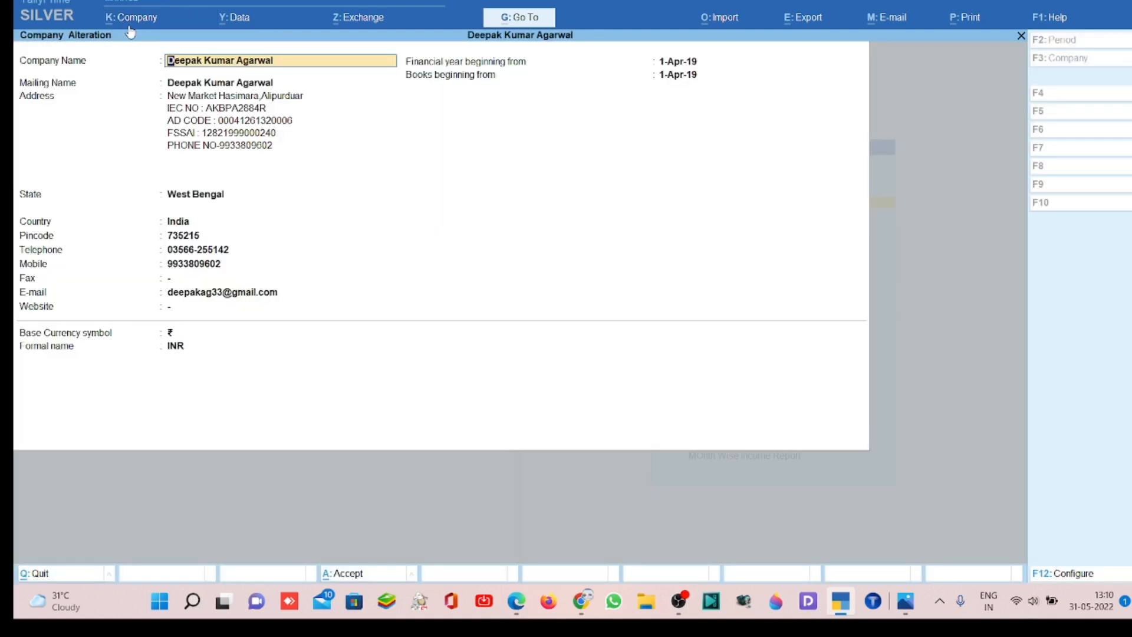
- Check the company's mailing name and the IEC, AD code and FSSAI lines in its address, keeping every entry
key("Return")
key("Return")
key("Return")
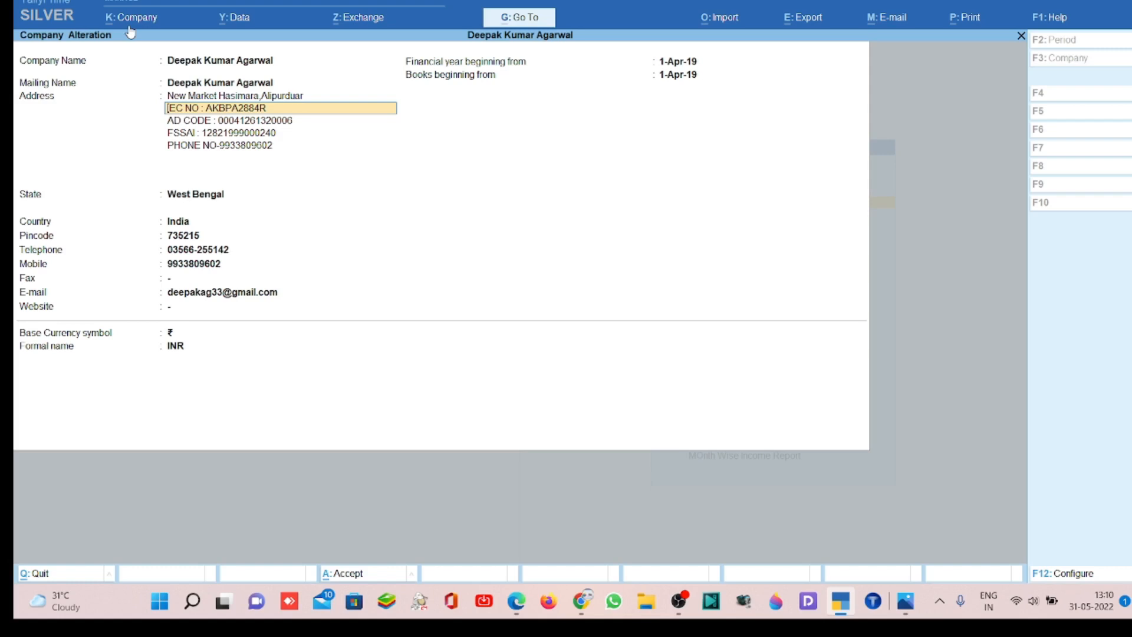
key("Return")
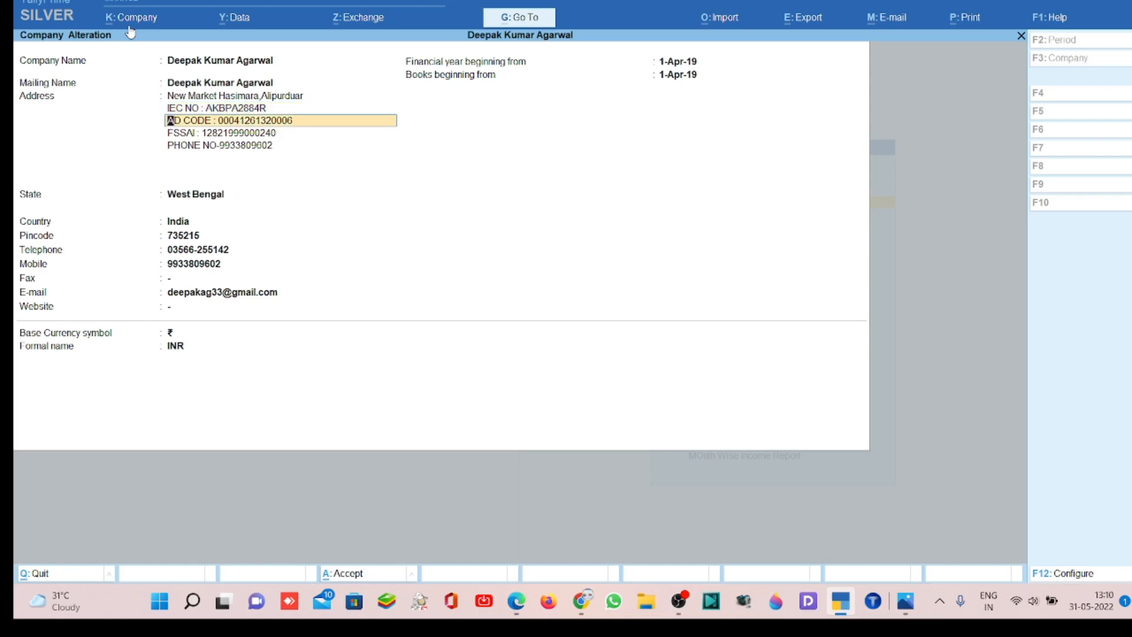
key("Return")
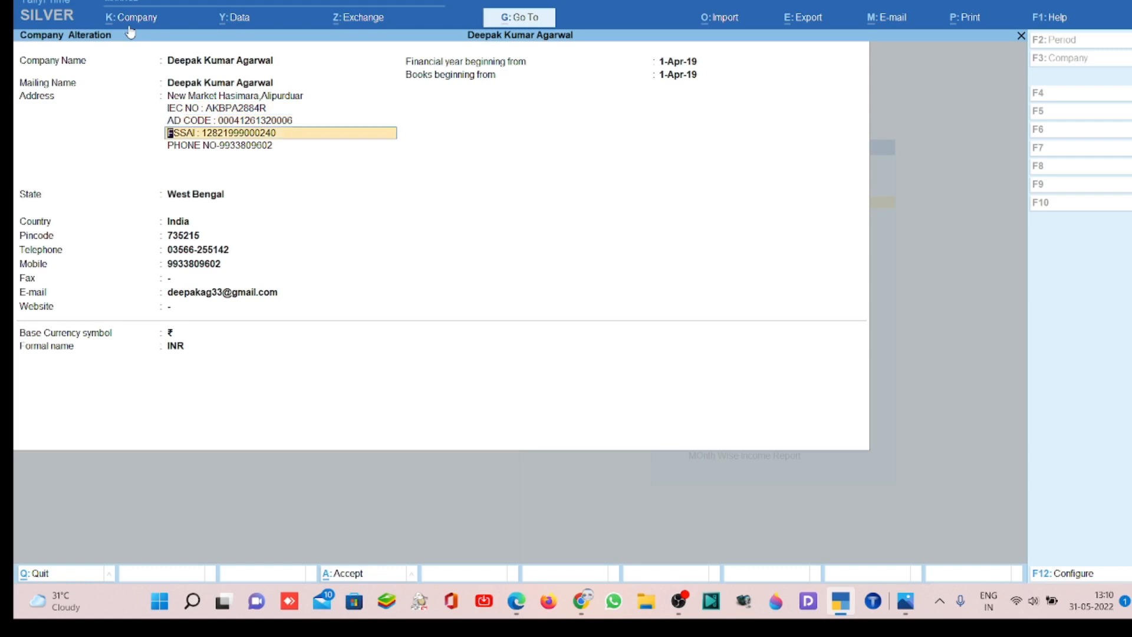
key("Return")
key("Return")
key("Return")
key("Return")
key("Return")
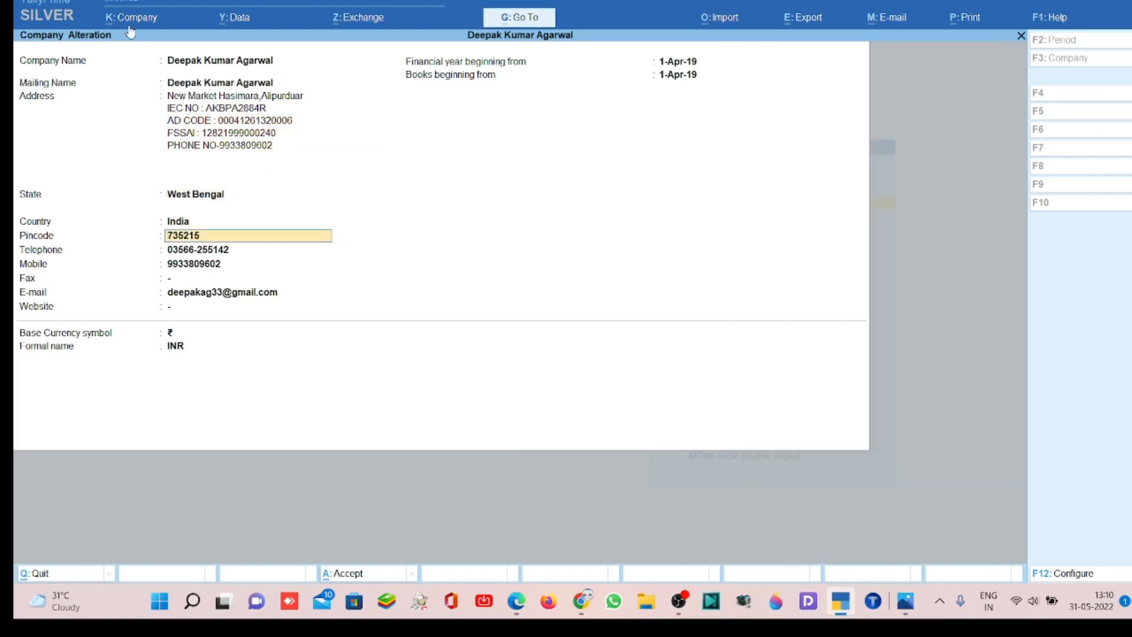
- Check the company's contact details, financial year dates and base currency, and accept the company details without edits
key("Return")
key("Return")
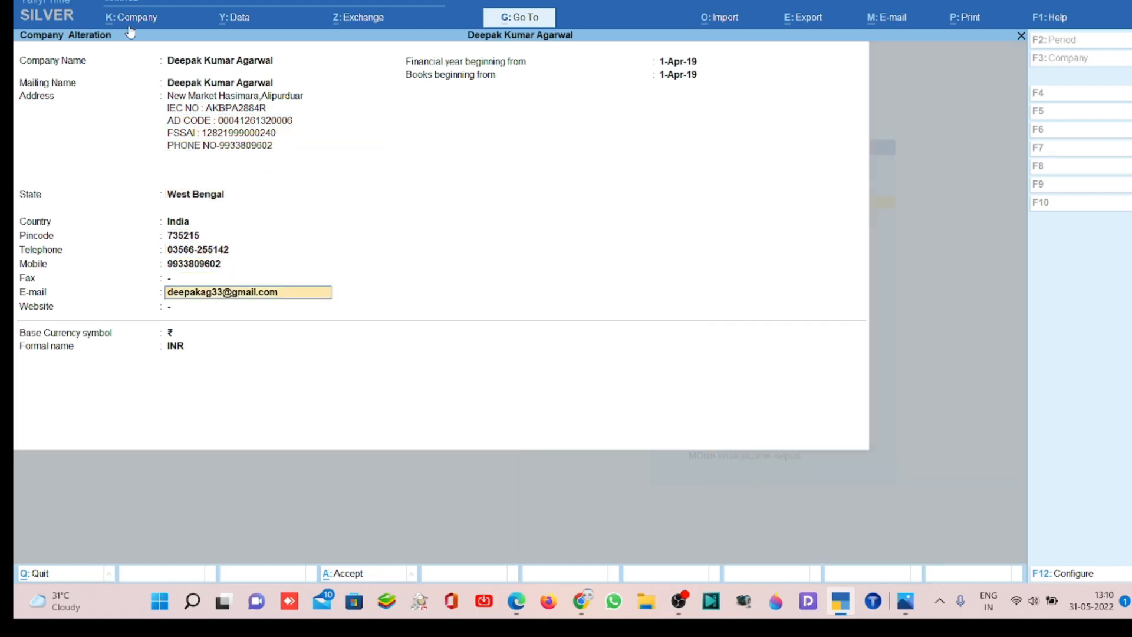
key("Return")
key("Return")
key("Return")
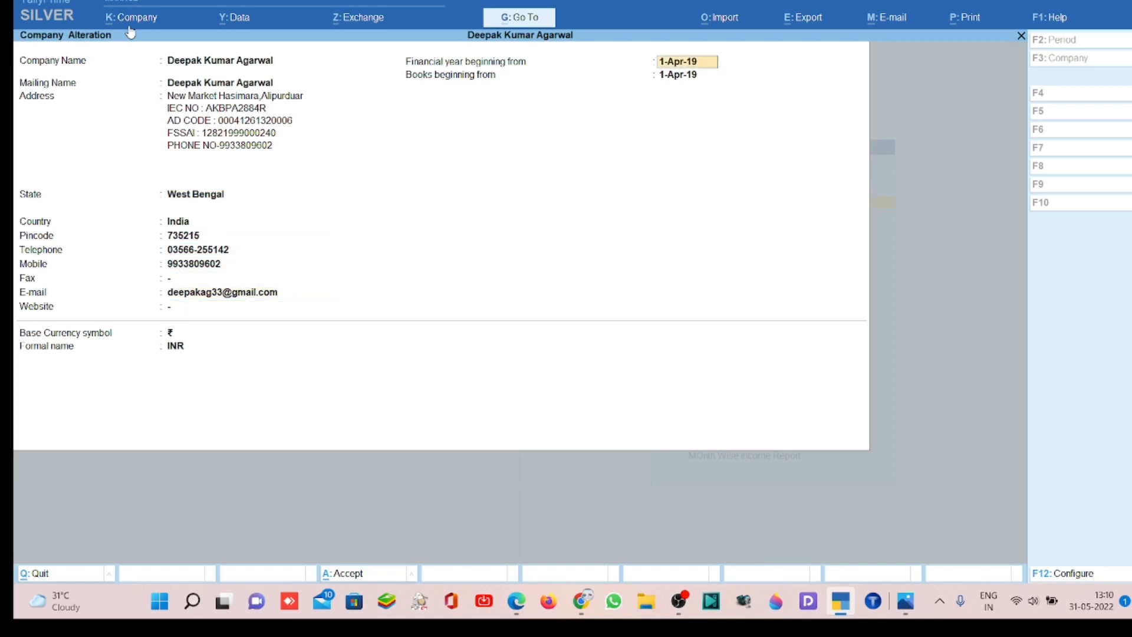
key("Return")
key("Return")
key("Return")
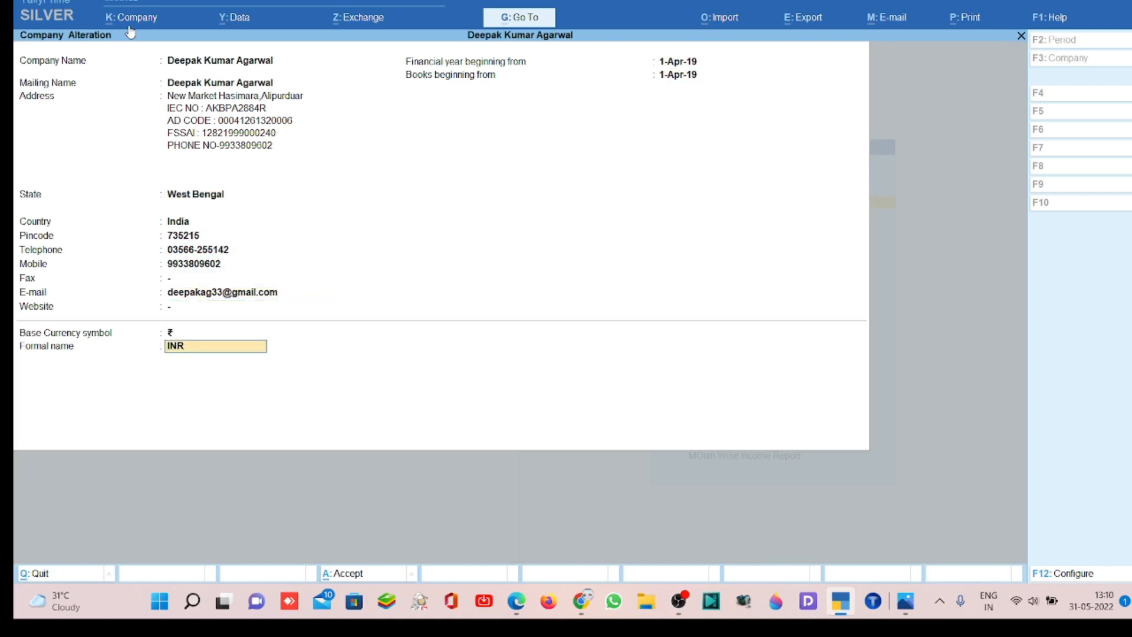
key("Return")
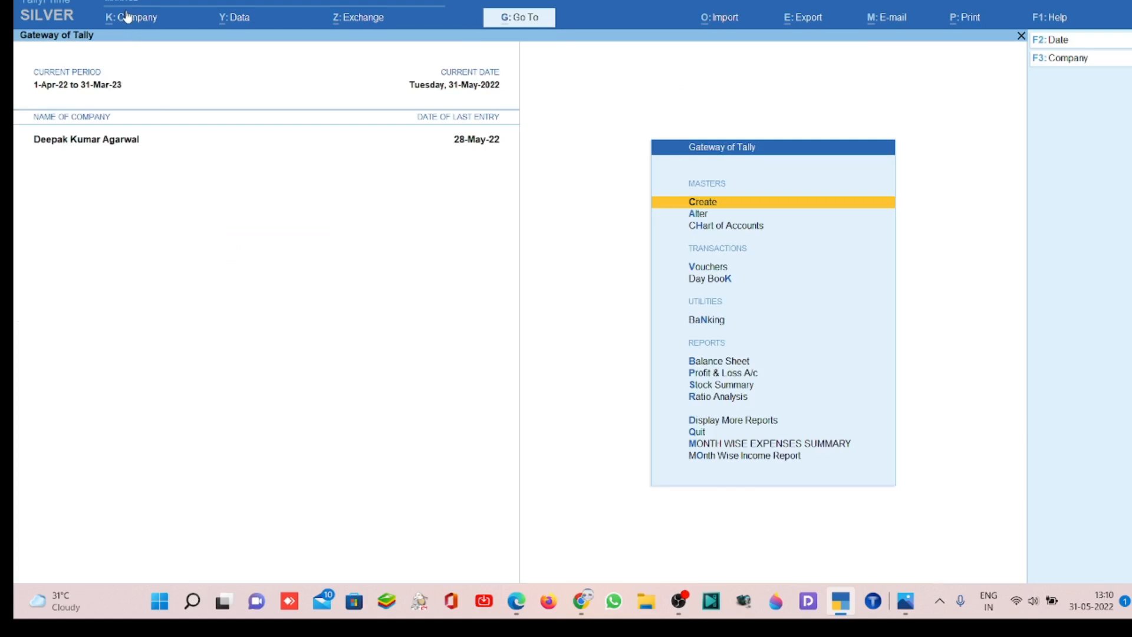
- Open the company features, keep Goods and Services Tax (GST) enabled and go into the GST details up to the GSTIN
left_click(130, 21)
key("Down")
key("Down")
key("Down")
key("Down")
key("Down")
key("Down")
key("Down")
key("Down")
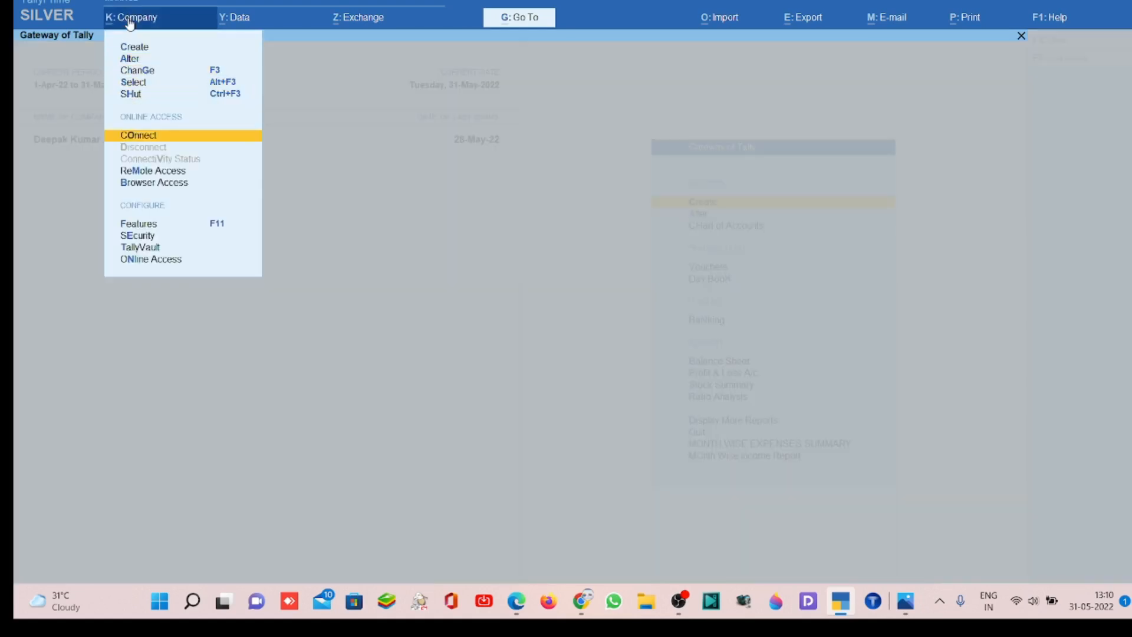
key("Return")
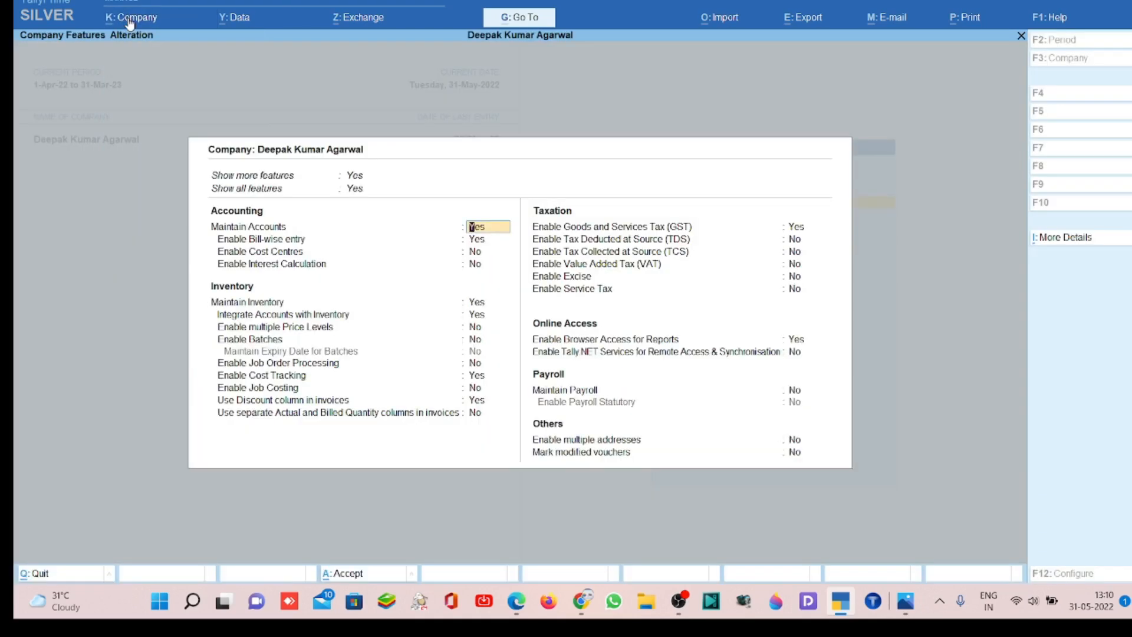
key("Down")
key("Down")
key("Down")
key("Down")
key("Down")
key("Down")
key("Down")
key("Down")
key("Down")
key("Down")
key("Down")
key("Down")
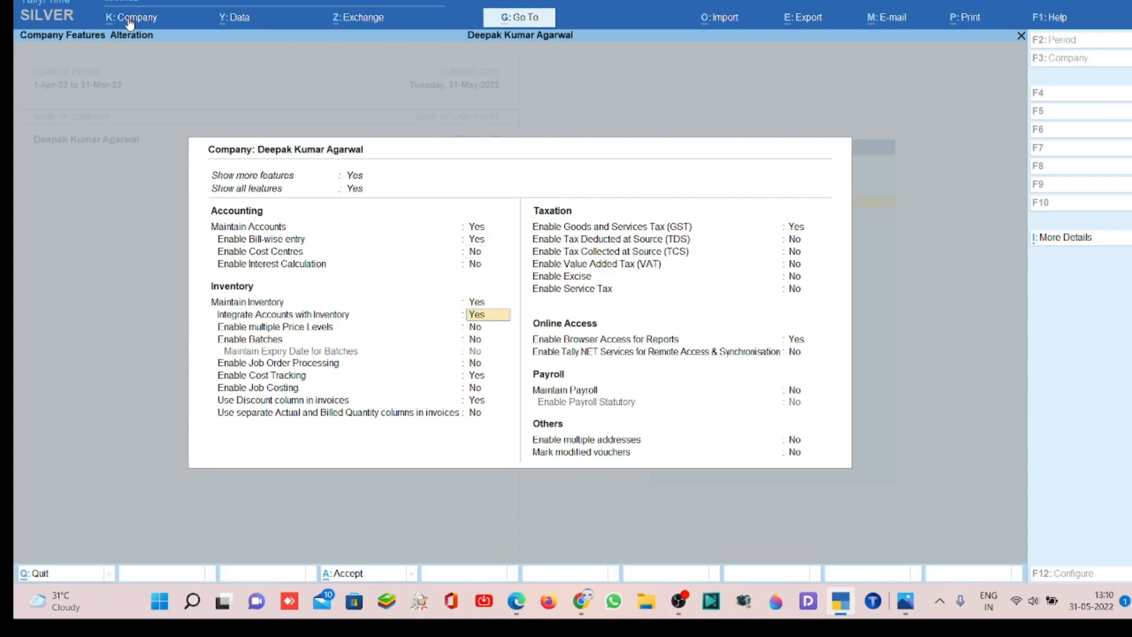
key("Down")
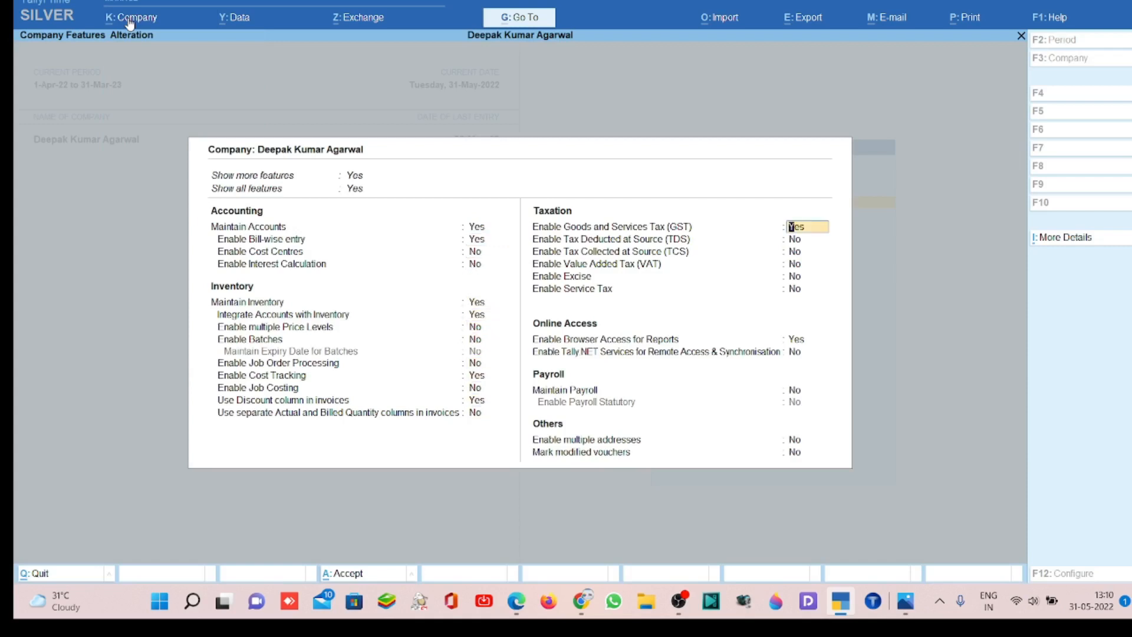
key("Return")
key("Return")
key("Return")
key("Return")
key("Return")
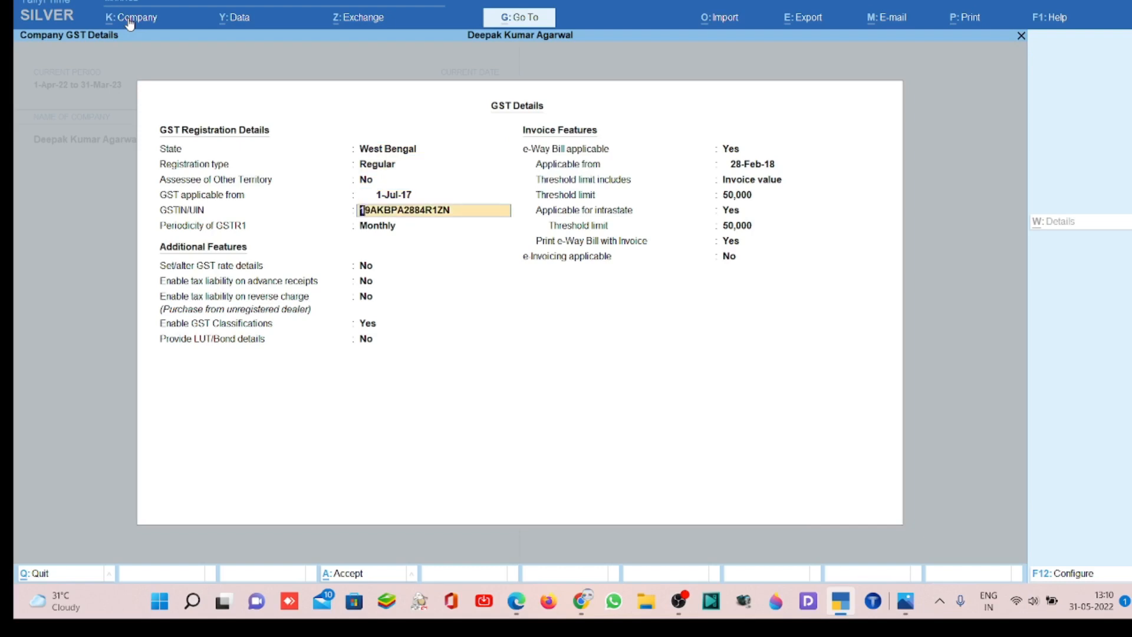
- Set Provide LUT/Bond details to Yes and accept the existing LUT/Bond number with validity from 7-Sep-21 to 6-Sep-22
key("Return")
key("Return")
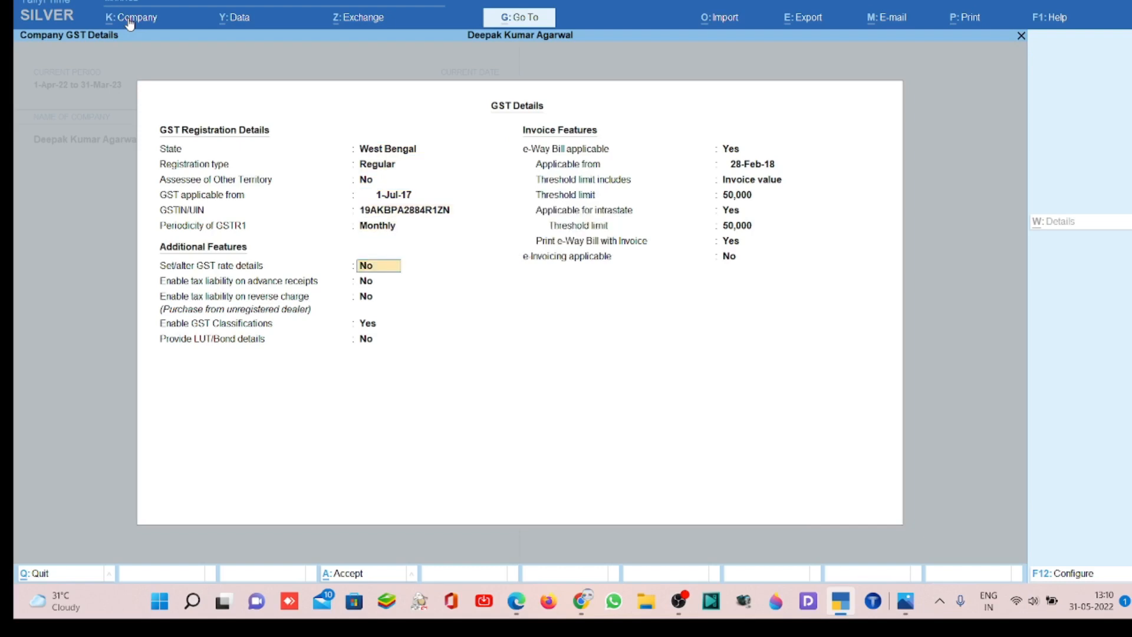
key("Return")
key("Return")
key("Return")
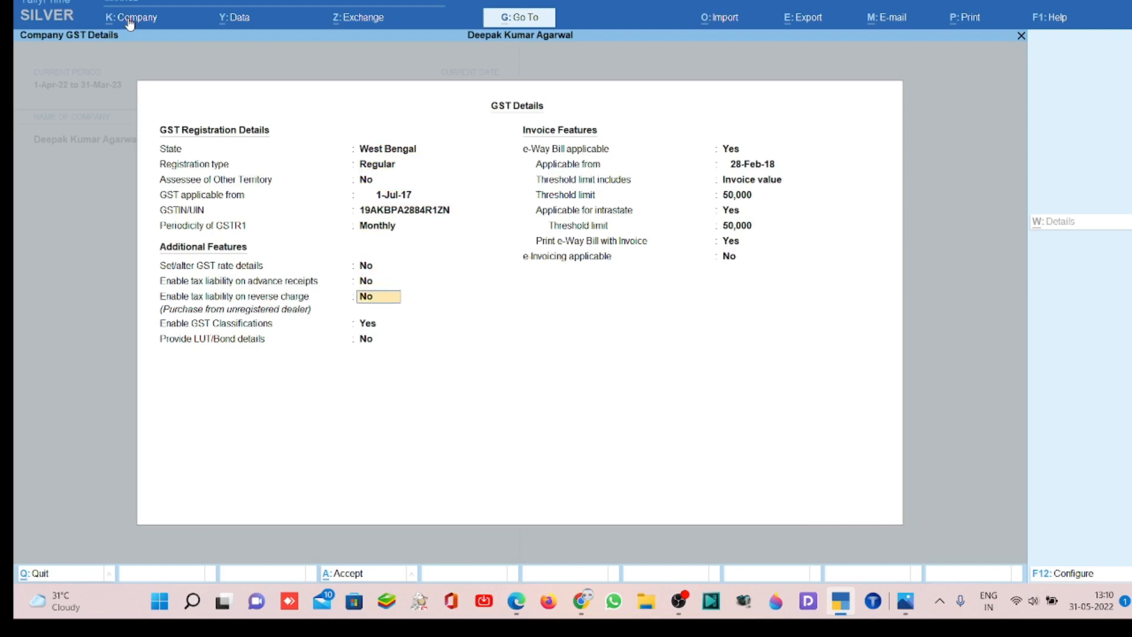
key("Return")
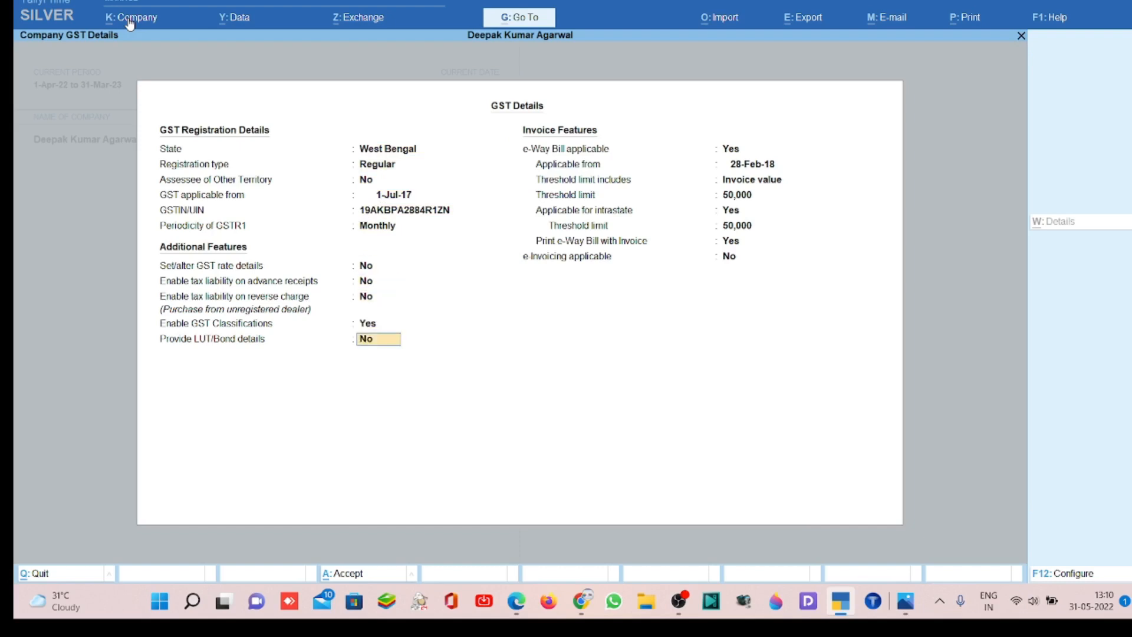
type("Y")
key("Return")
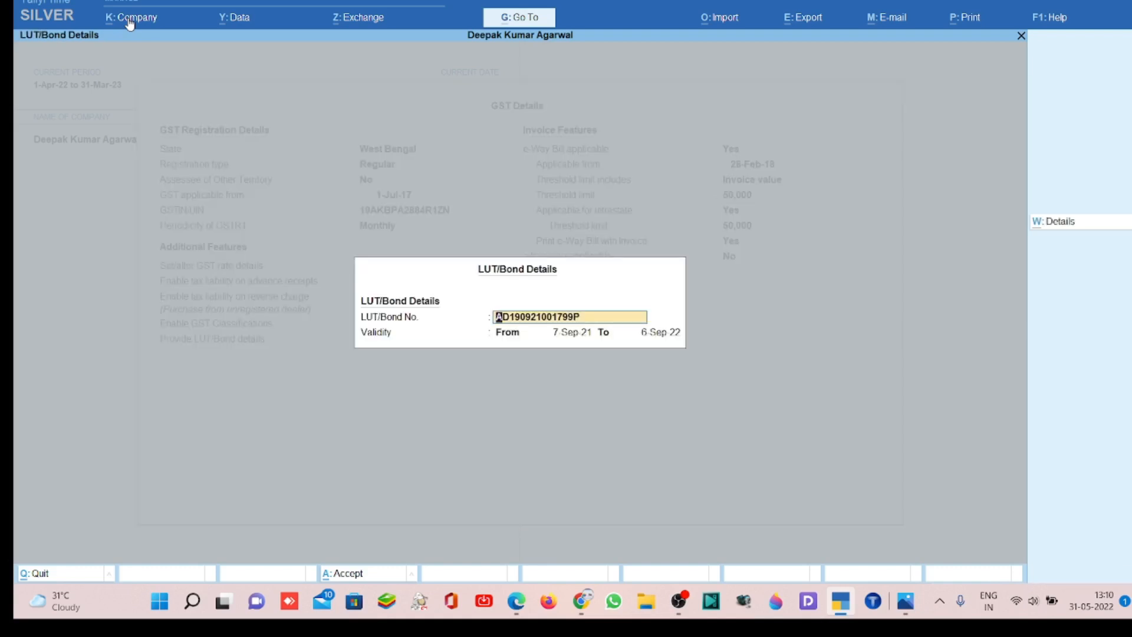
key("alt+Tab")
key("ctrl+a")
key("Return")
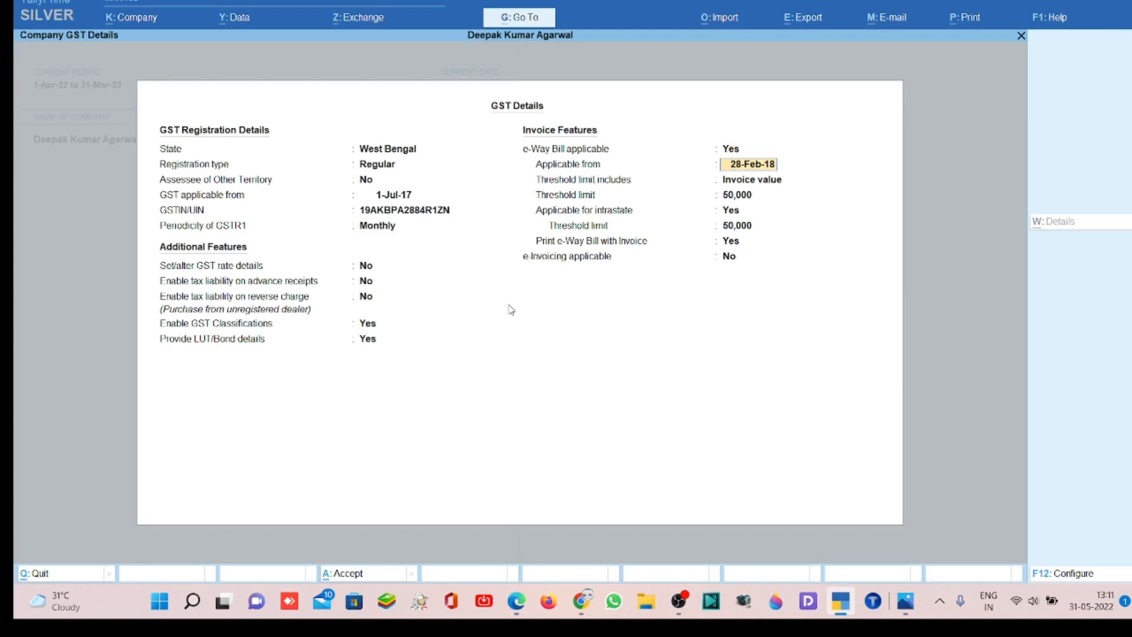
- Keep the e-Way Bill settings with the 50,000 threshold limits and save the company's GST details
key("Return")
key("Return")
key("Return")
key("Return")
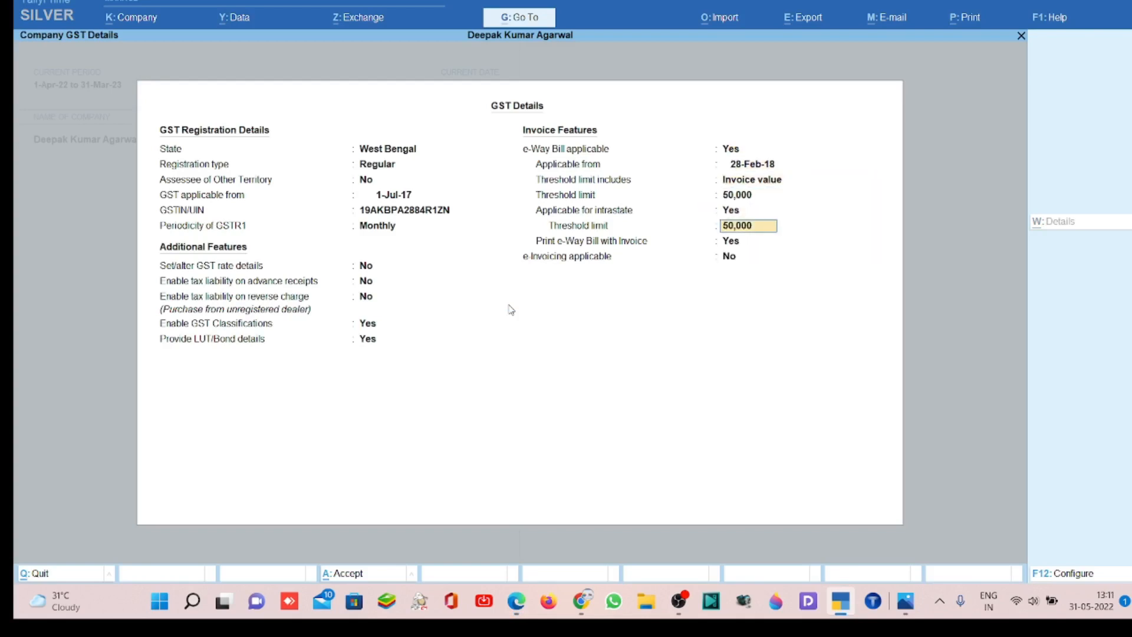
key("Return")
key("Return")
key("Return")
- Save the company features and return to the Gateway of Tally
key("Return")
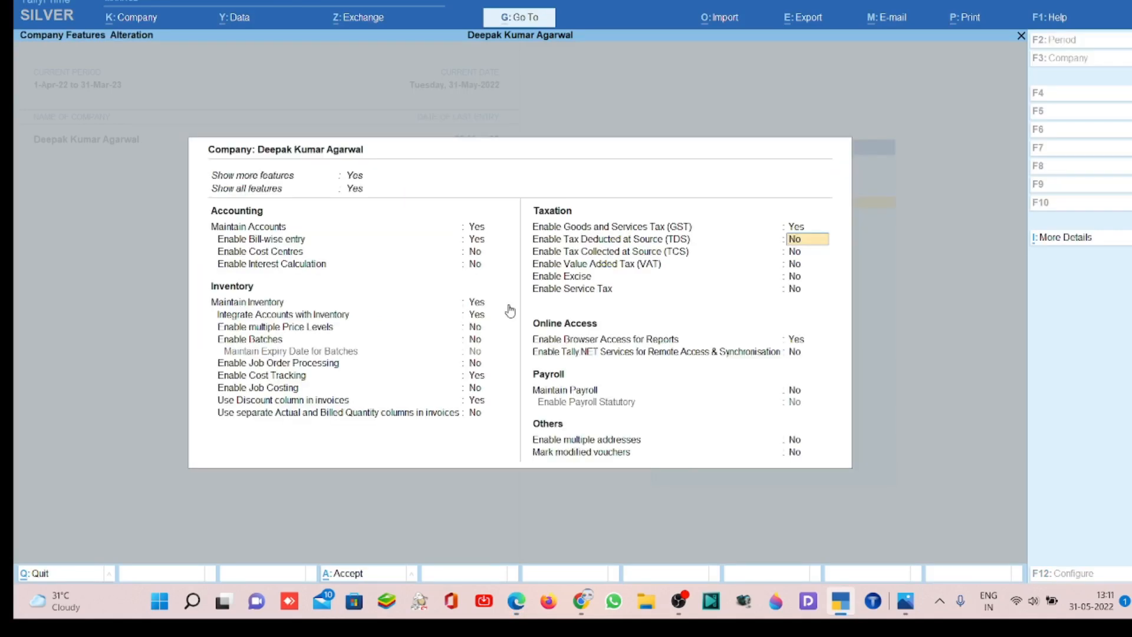
key("Return")
key("Return")
key("Return")
key("Return")
key("ctrl+a")
key("Return")
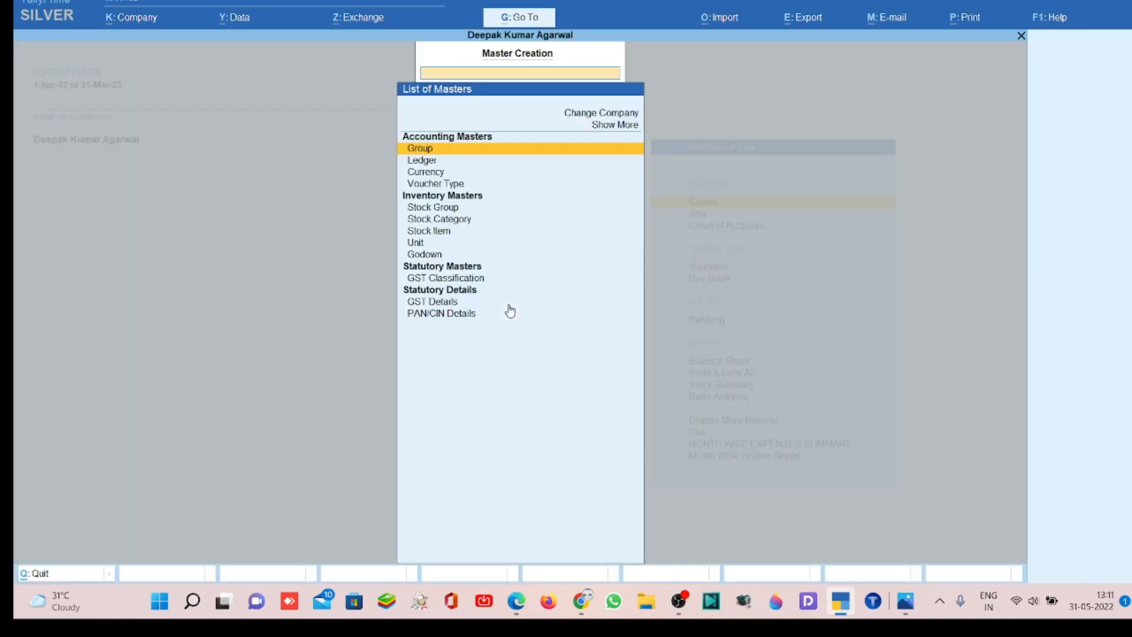
key("Escape")
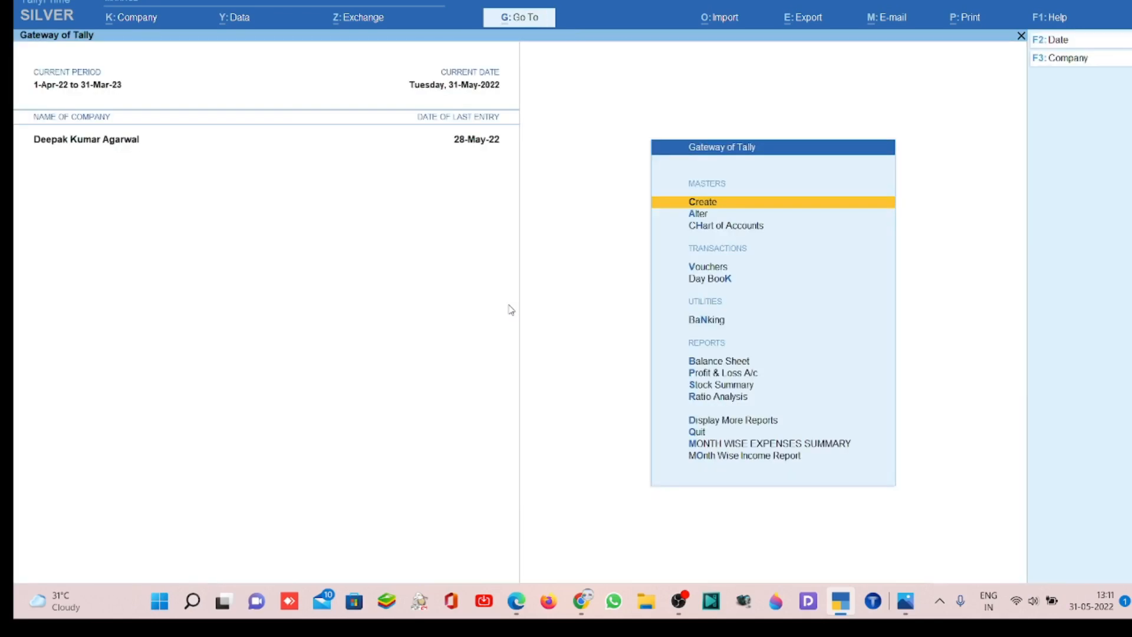
- Start a new voucher type master and name it EXPORT SALES
key("Return")
key("Down")
key("Down")
key("Down")
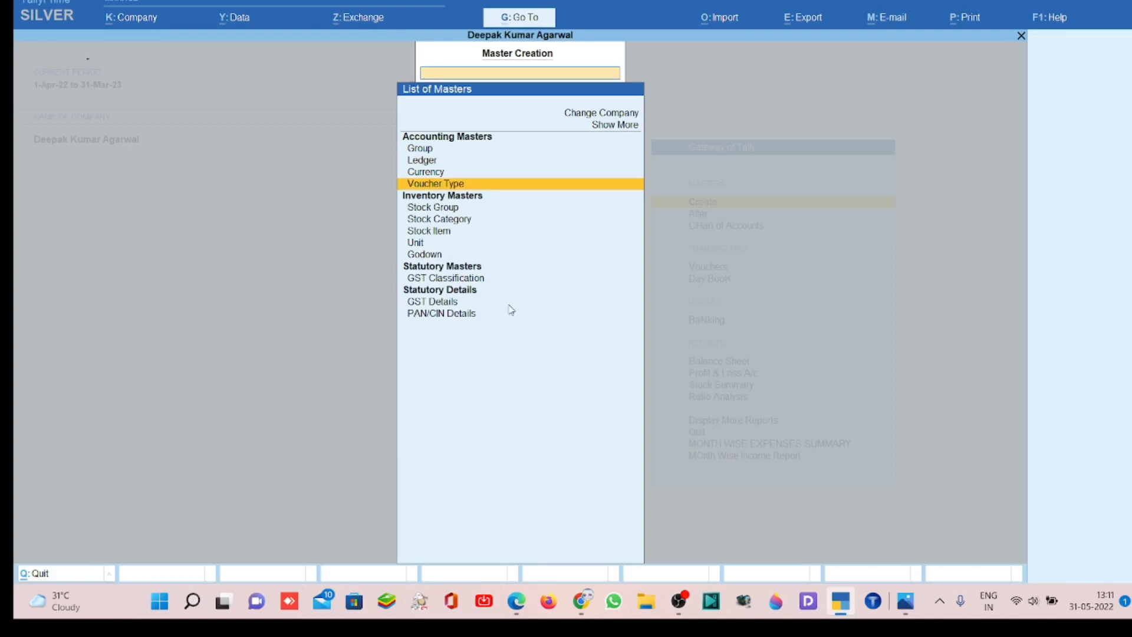
key("Return")
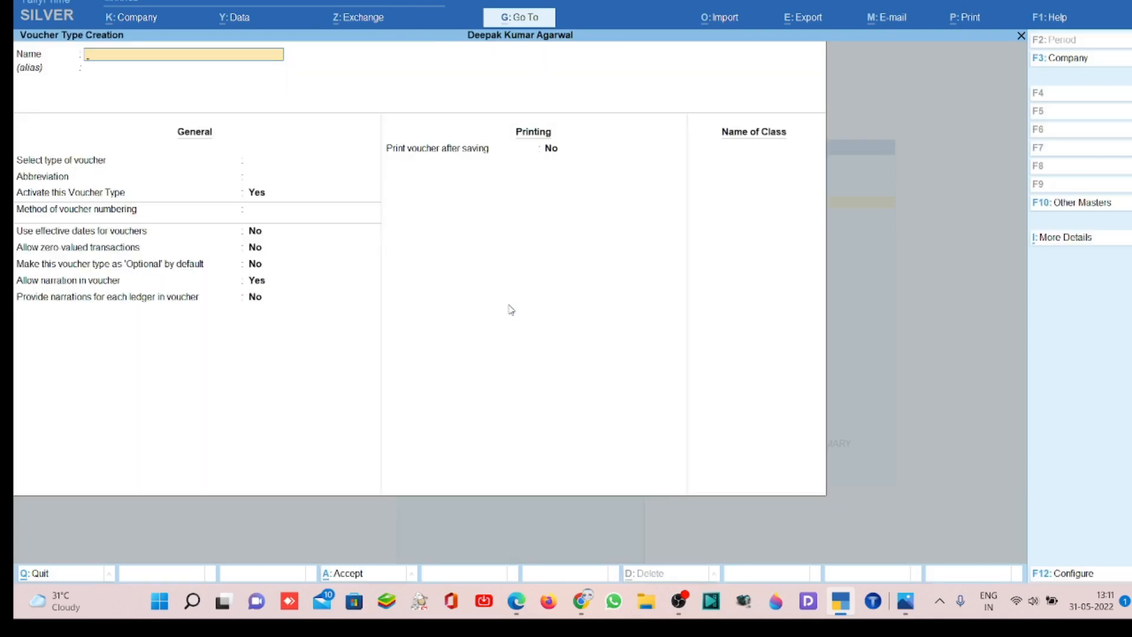
type("EXPORT SALES")
key("Return")
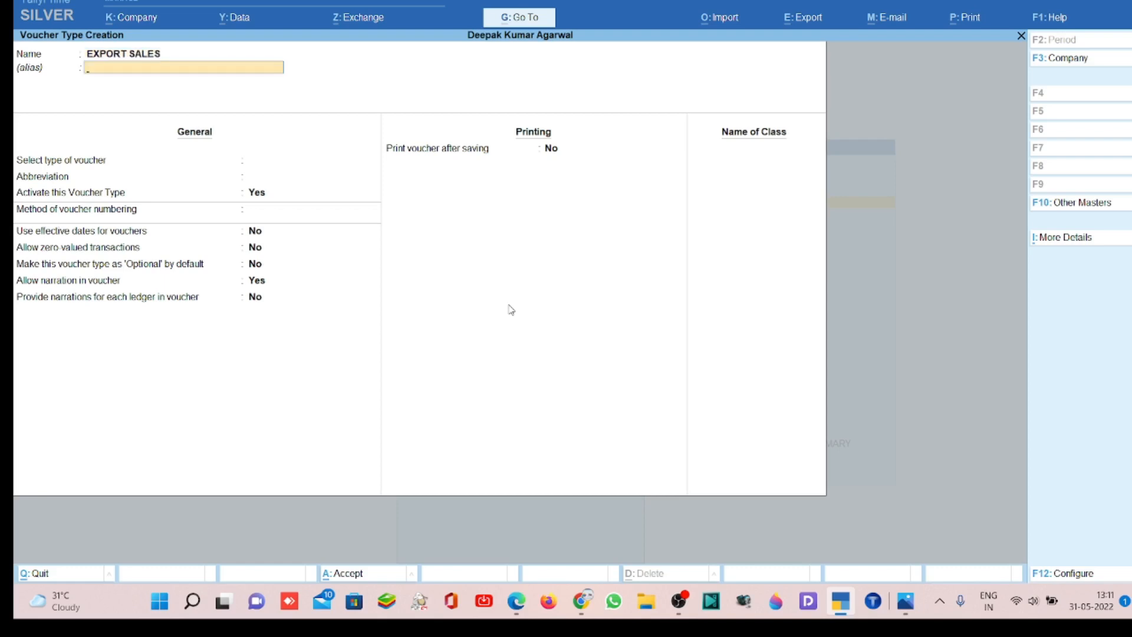
- Leave the alias empty, set the type of voucher to Sales, and keep the default abbreviation and the voucher type active
key("Return")
type("SA")
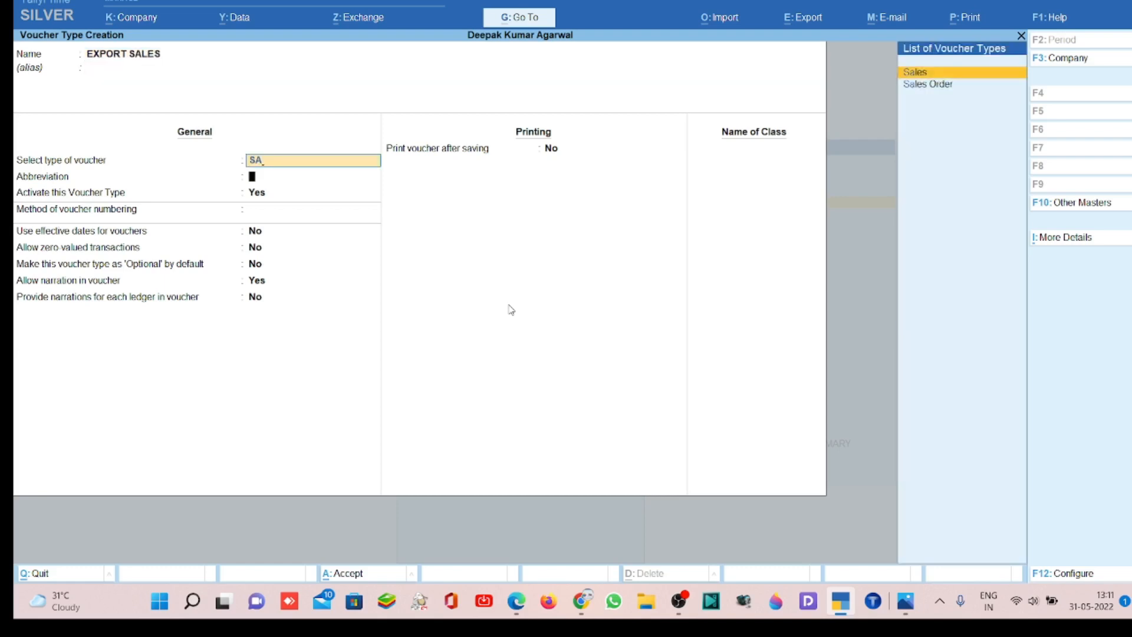
key("Return")
key("Return")
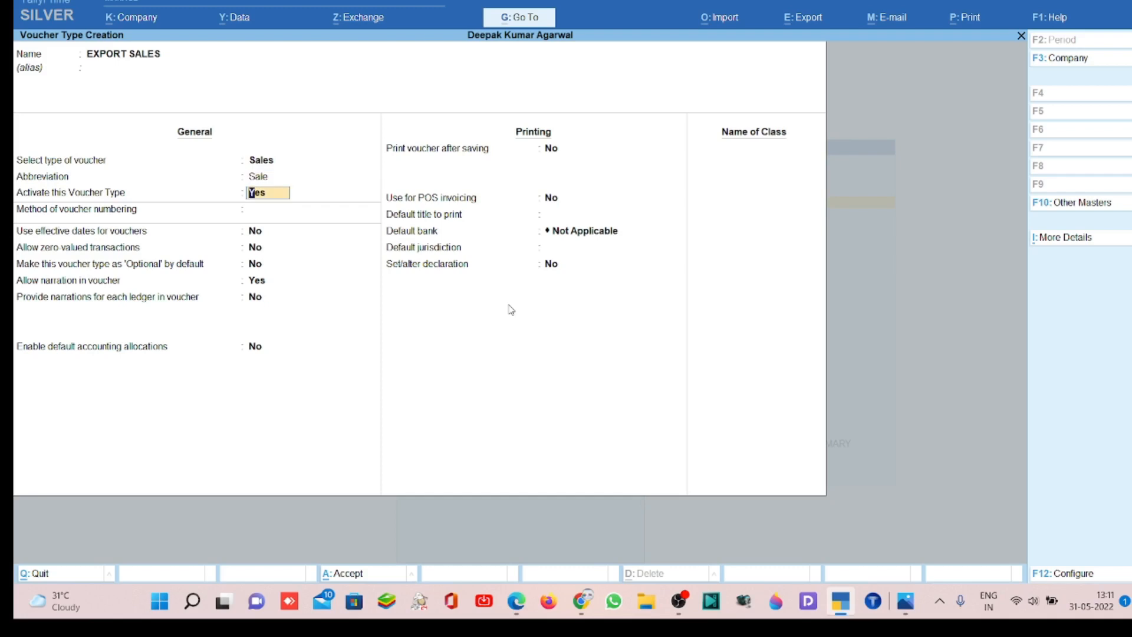
key("Return")
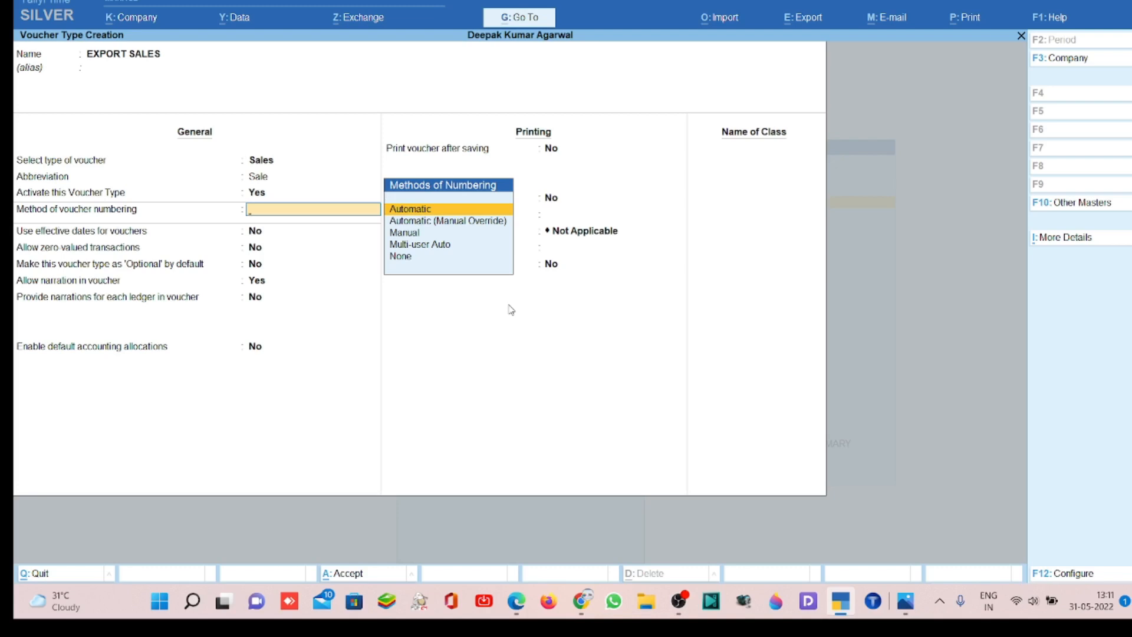
- Set the voucher numbering method to Automatic (Manual Override) and keep Prevent duplicates at No
key("Down")
key("Down")
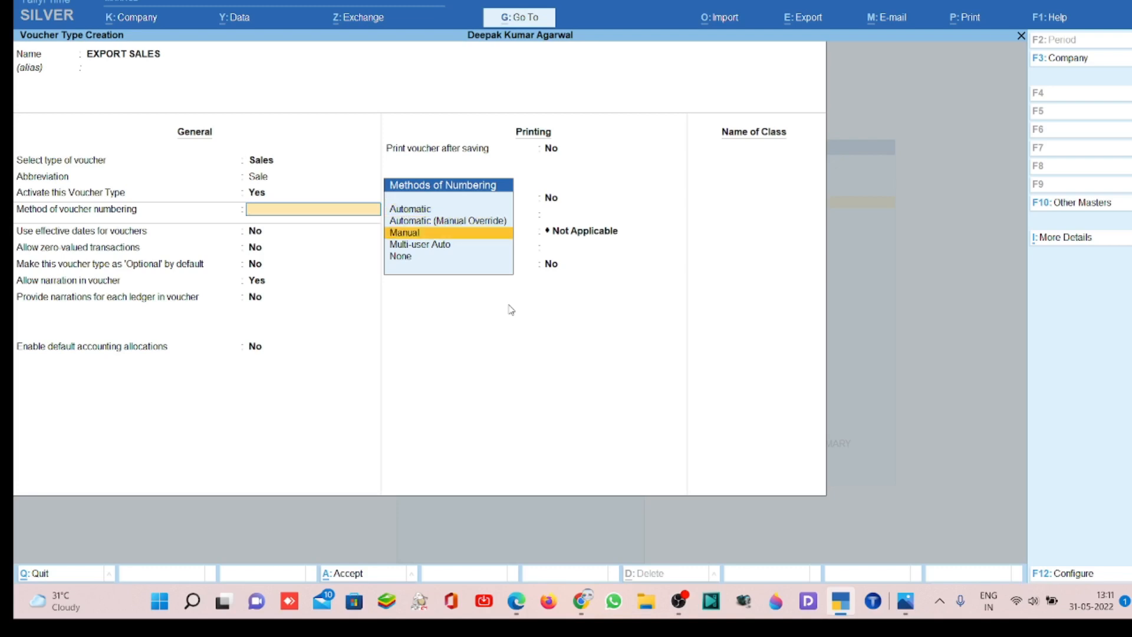
key("Up")
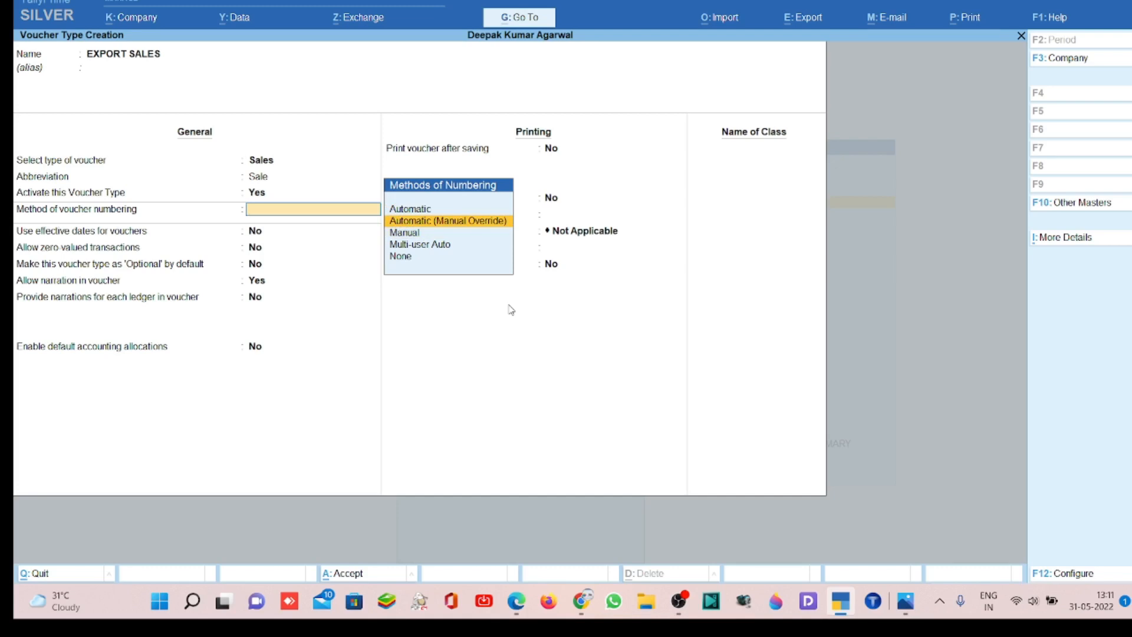
key("Return")
key("Return")
key("Return")
key("Return")
key("Return")
key("Return")
key("Return")
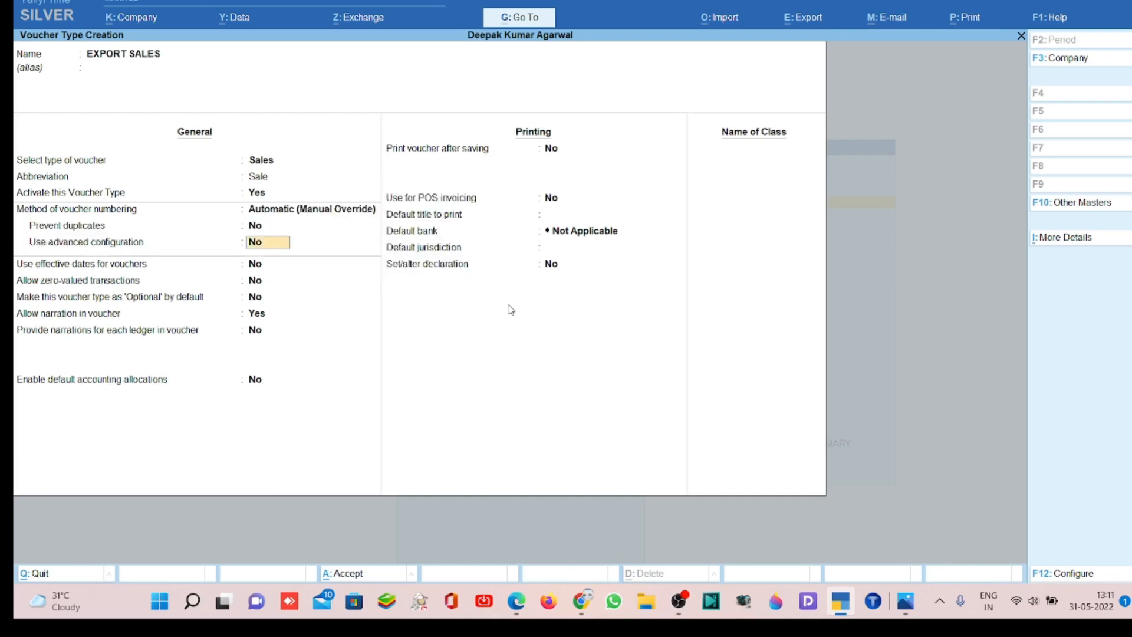
- Keep the remaining numbering, general and printing defaults, with default bank Not Applicable, and save the EXPORT SALES voucher type
key("Return")
key("Return")
key("Return")
key("Return")
key("Return")
key("Return")
key("Return")
key("Return")
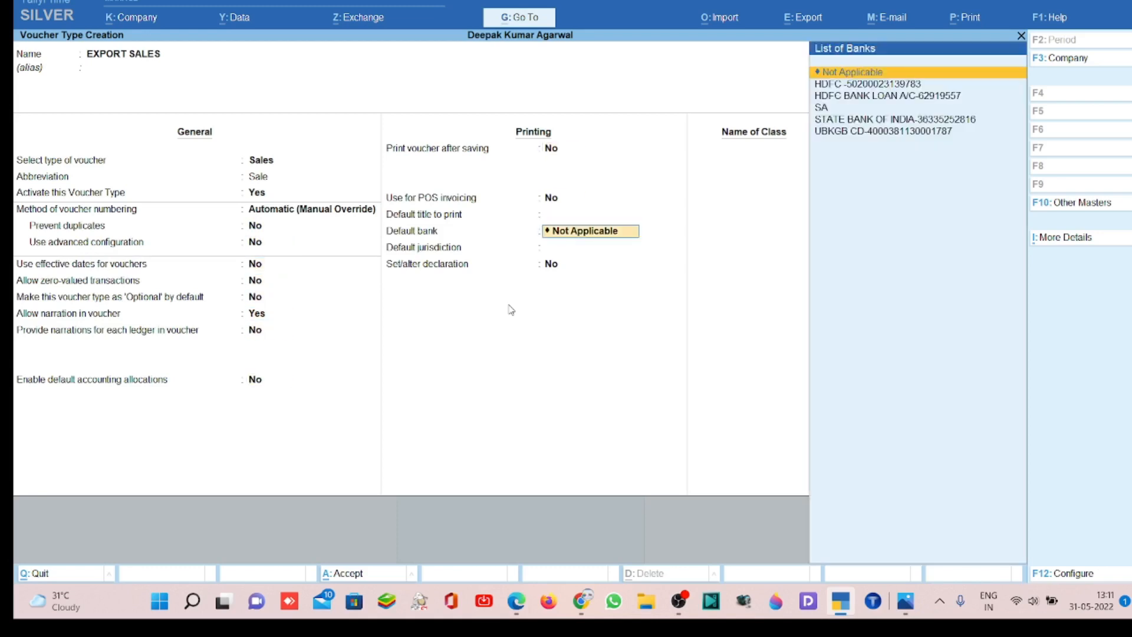
key("Return")
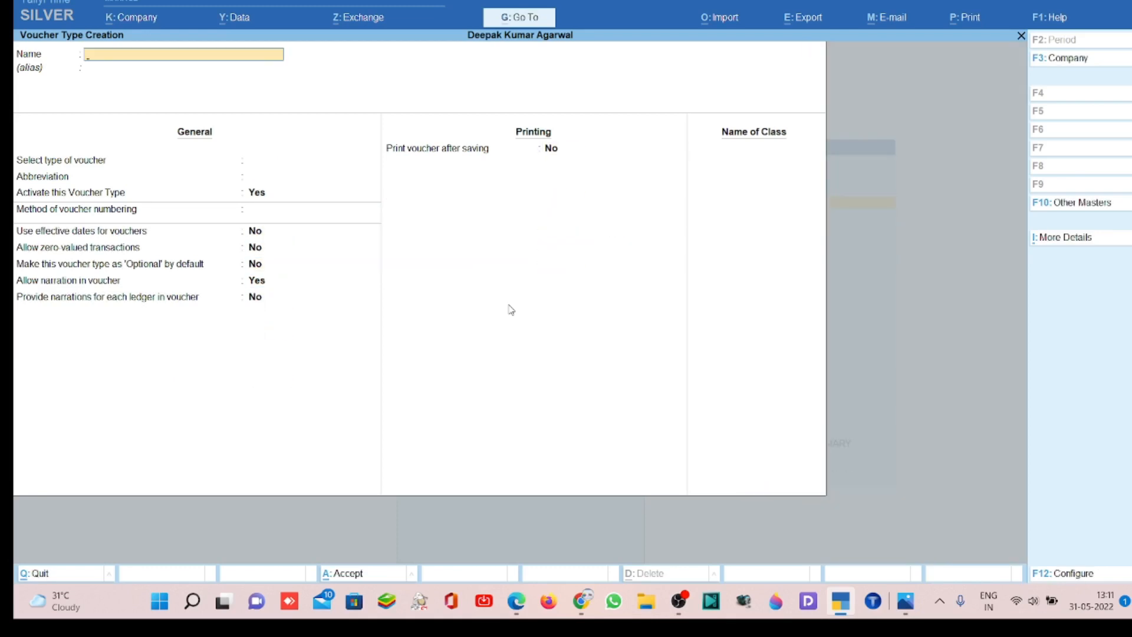
- Return to the Gateway of Tally and open a new sales voucher of type EXPORT SALES
key("Escape")
key("Escape")
key("Escape")
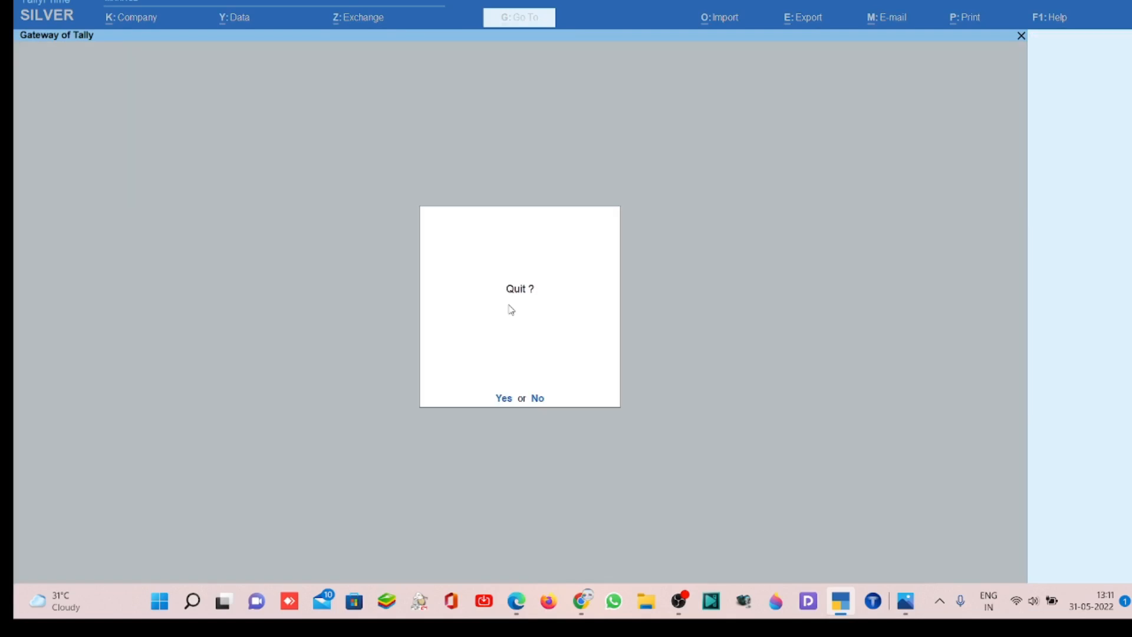
key("Escape")
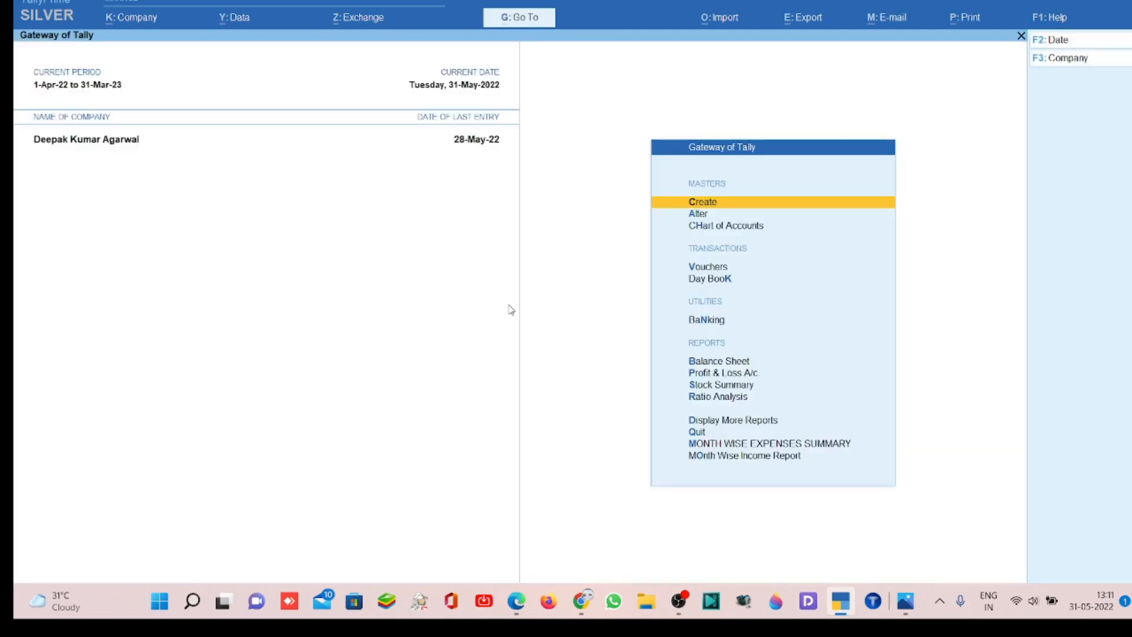
key("v")
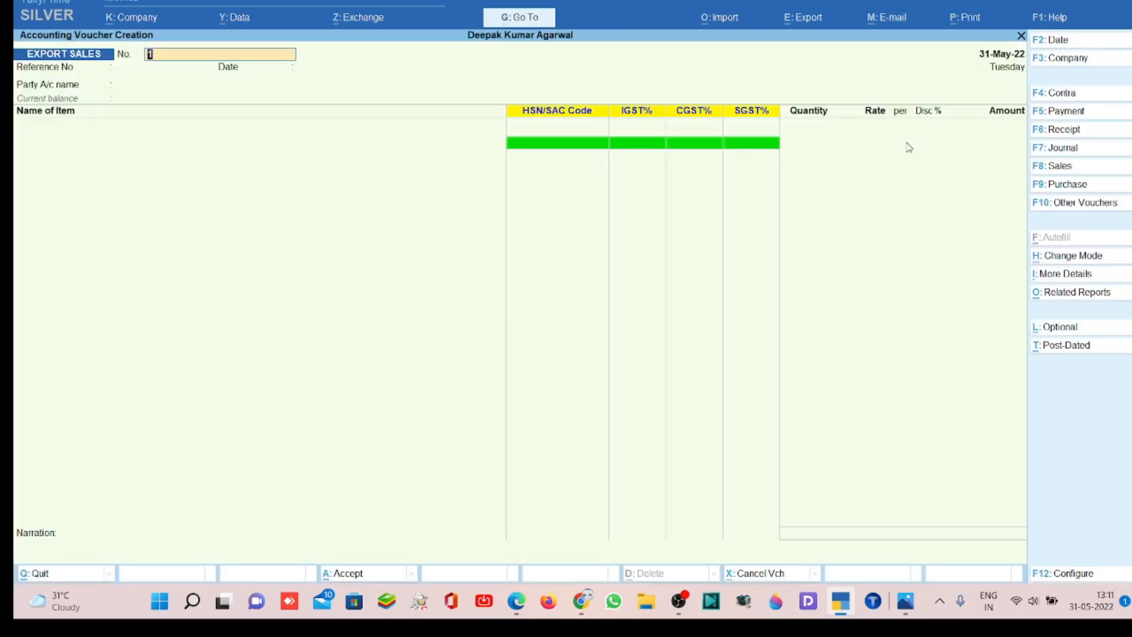
left_click(1061, 169)
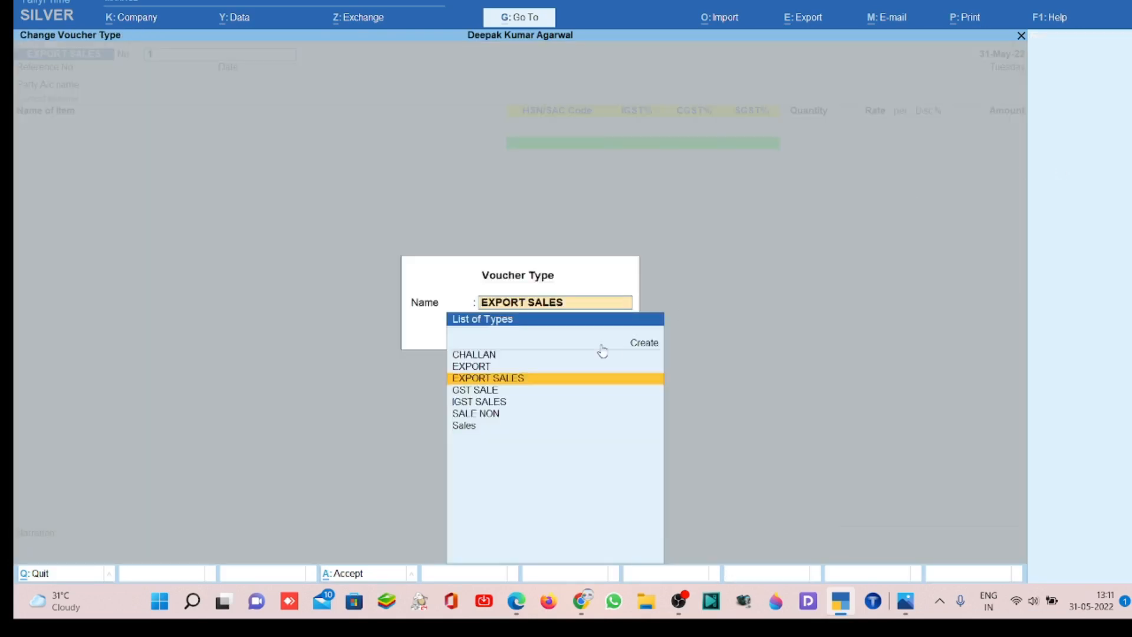
left_click(526, 384)
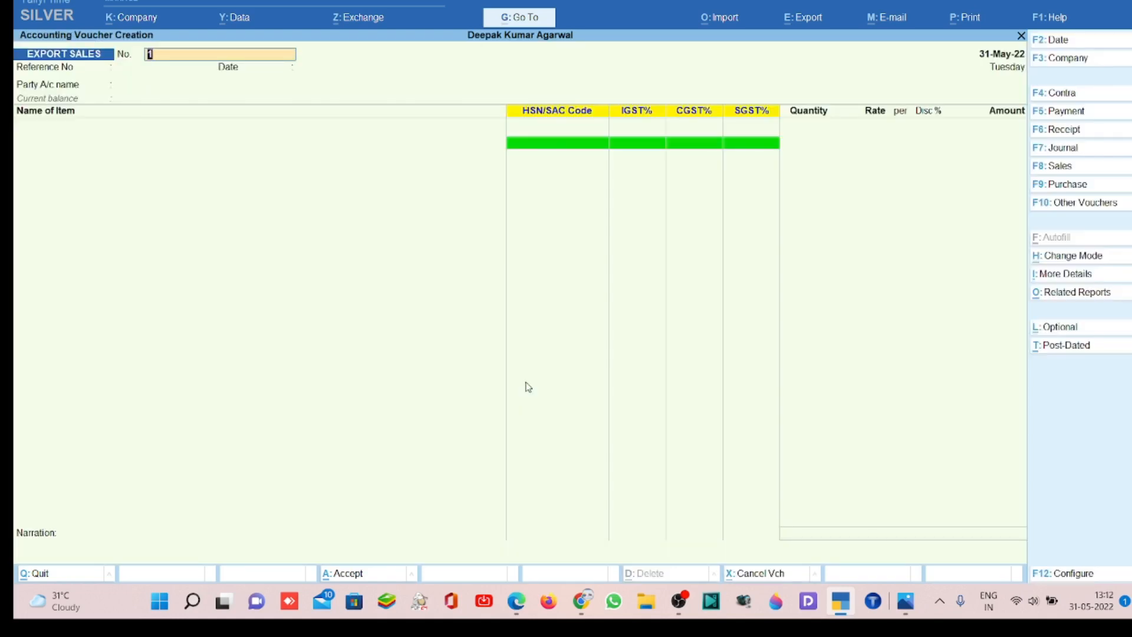
- Set the voucher number to DKA/E//02/22-23 and leave the reference number and its date blank
type("DKA/E//02/20")
key("BackSpace")
type("2-23")
key("Return")
key("Return")
key("Return")
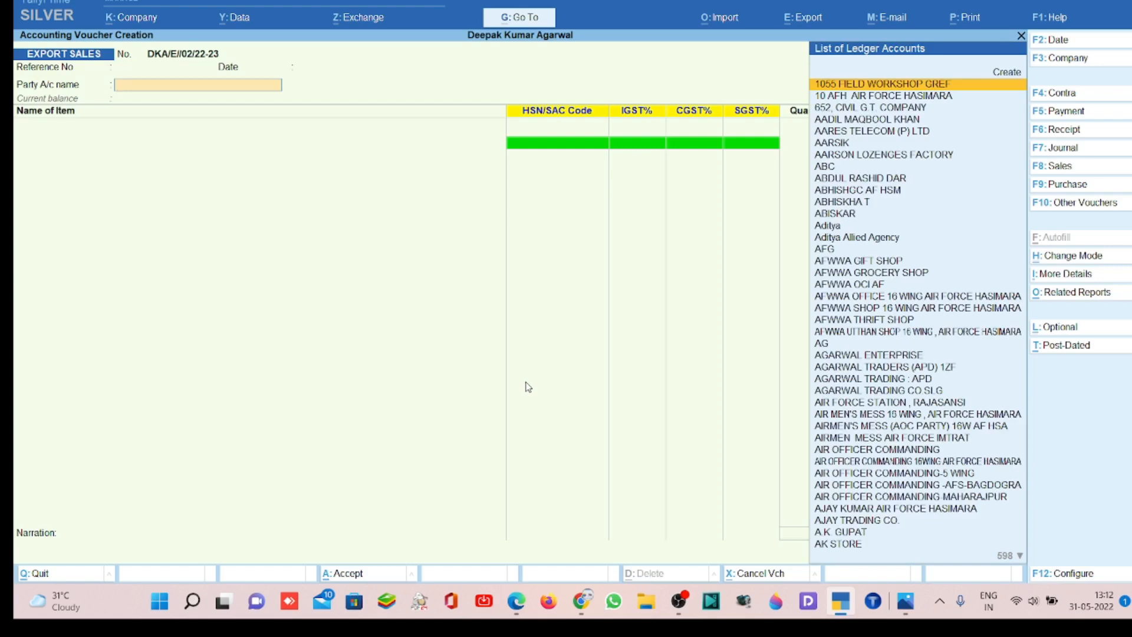
- Start a new party ledger from the voucher, name it SANGAY ENTERPRISE and leave the alias empty
key("alt")
key("alt")
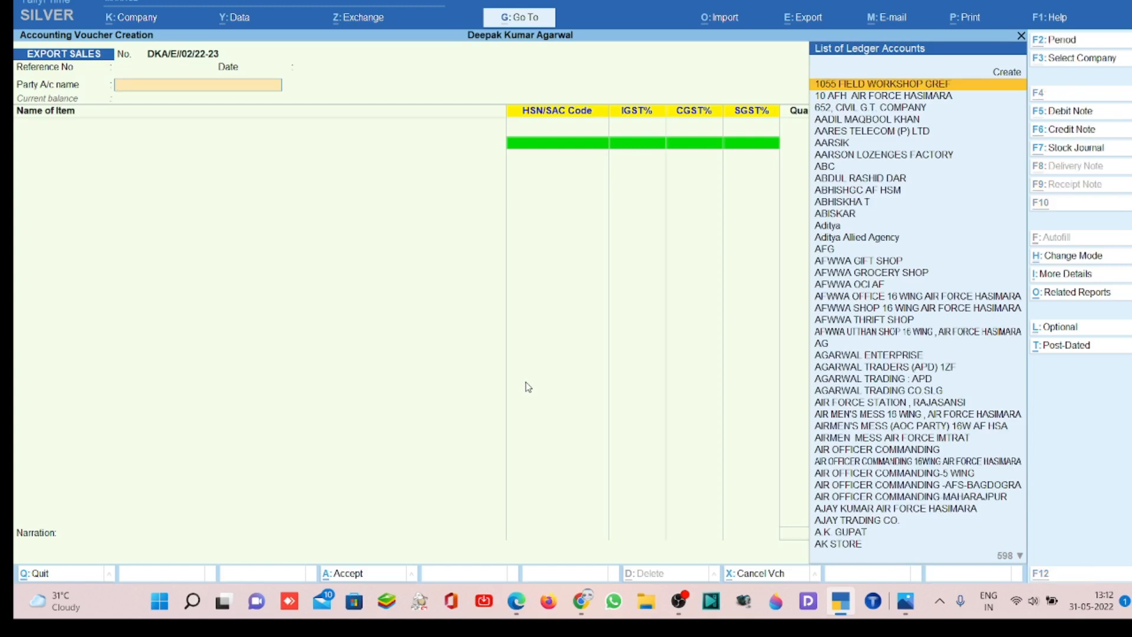
key("alt+c")
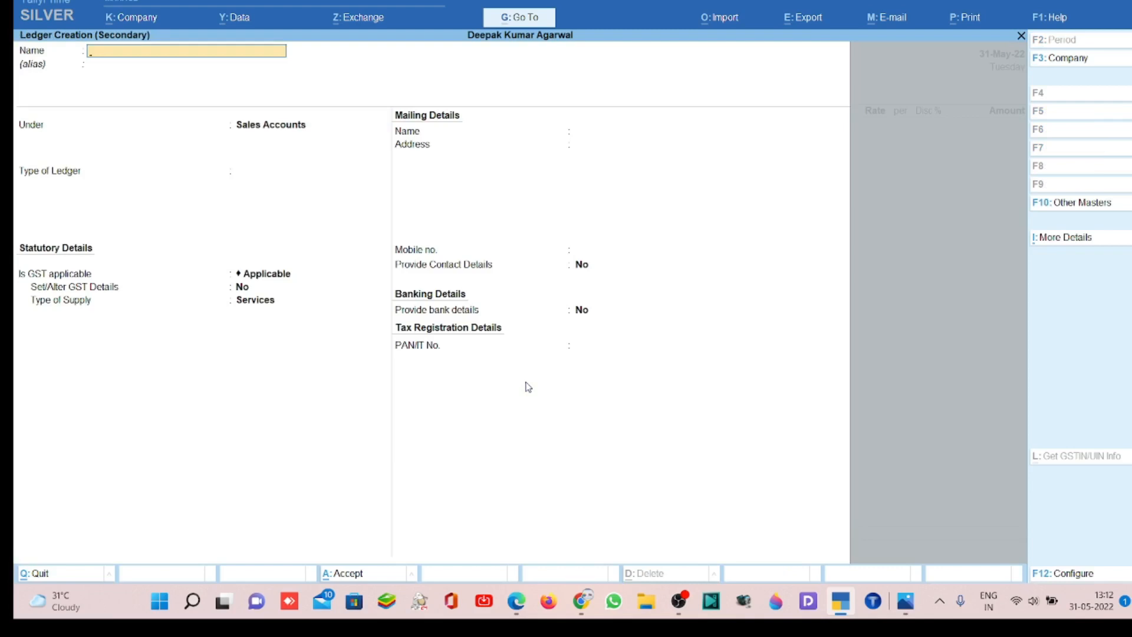
type("SANGAY ENTERPRISE")
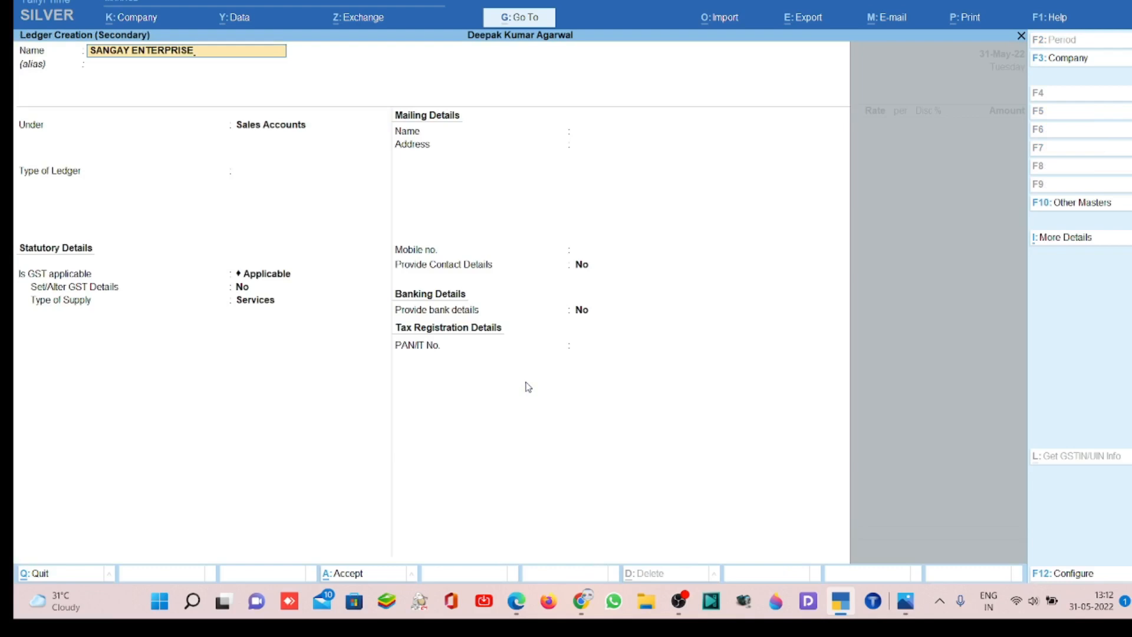
type("S")
key("Return")
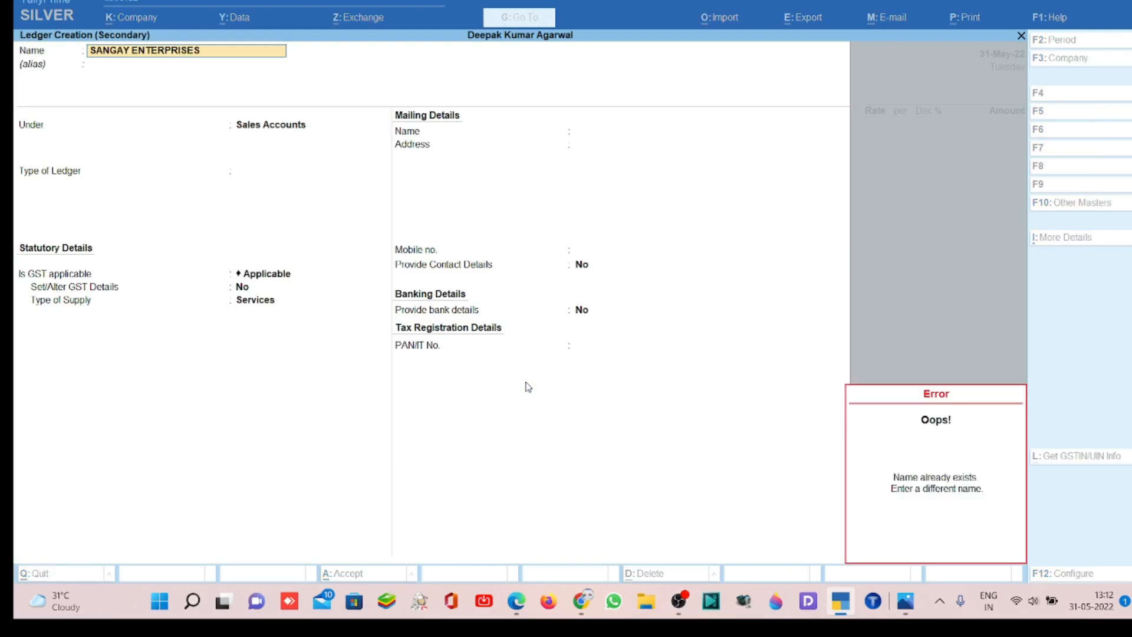
key("BackSpace")
key("Return")
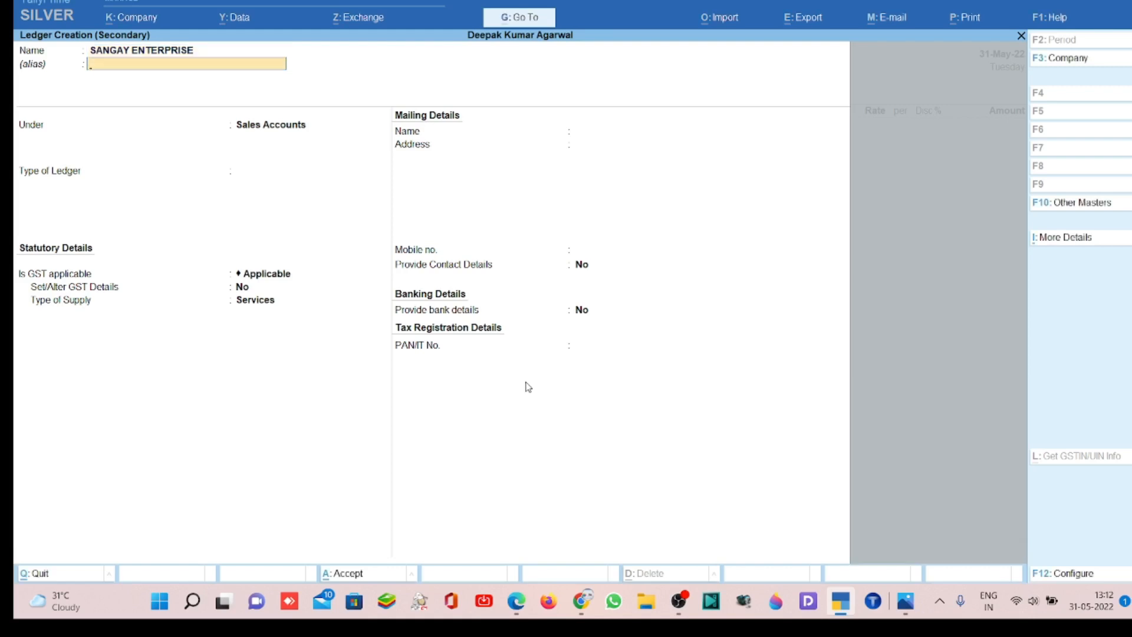
key("Return")
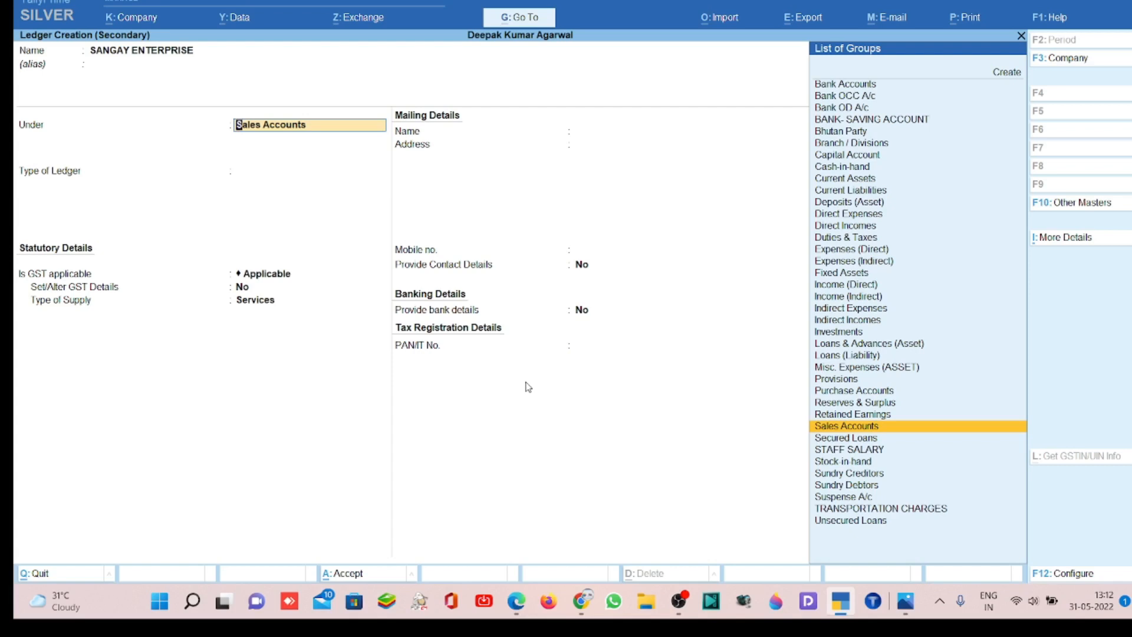
- Place the party ledger under Sundry Debtors and keep bill-by-bill balances at No
type("SUN")
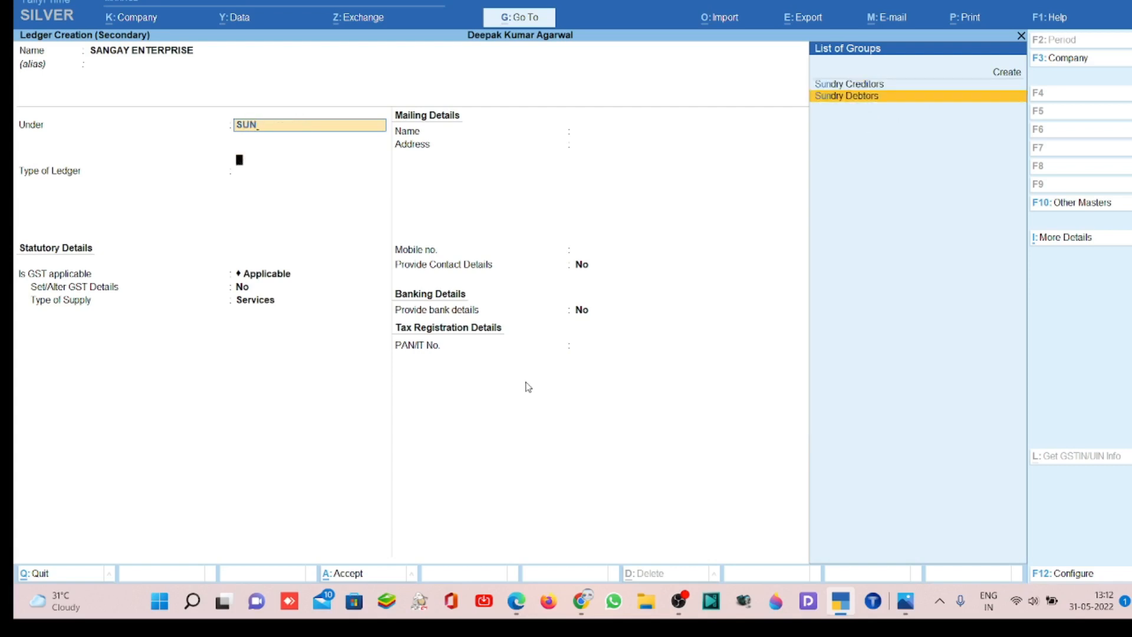
key("Return")
- Keep the mailing name and enter the party's address, with its TPN number on the second address line
key("Return")
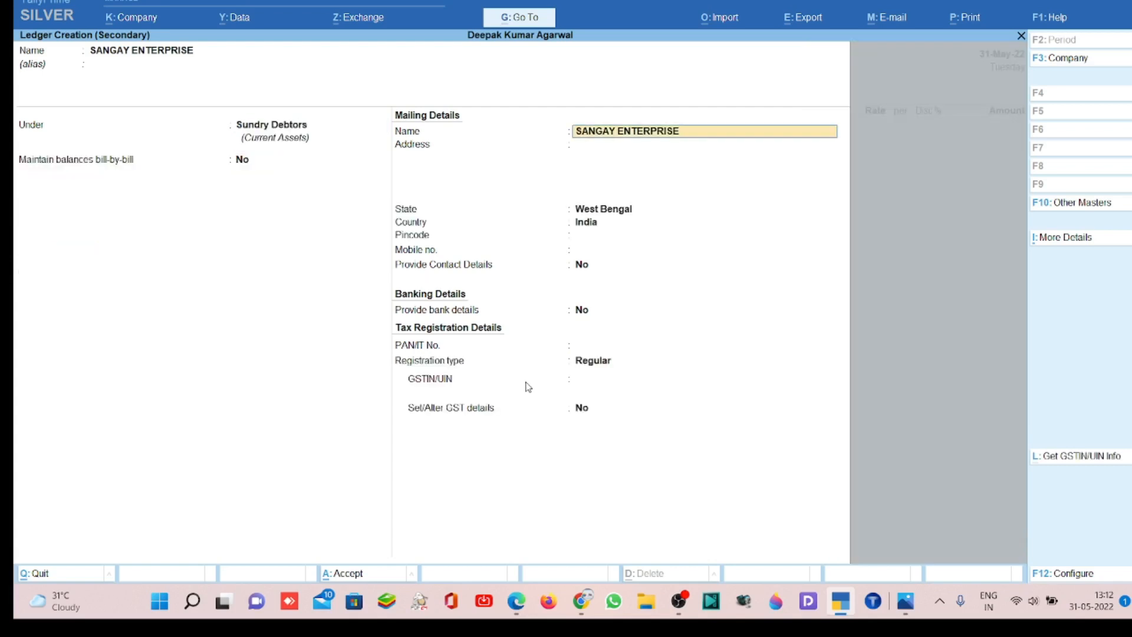
key("Return")
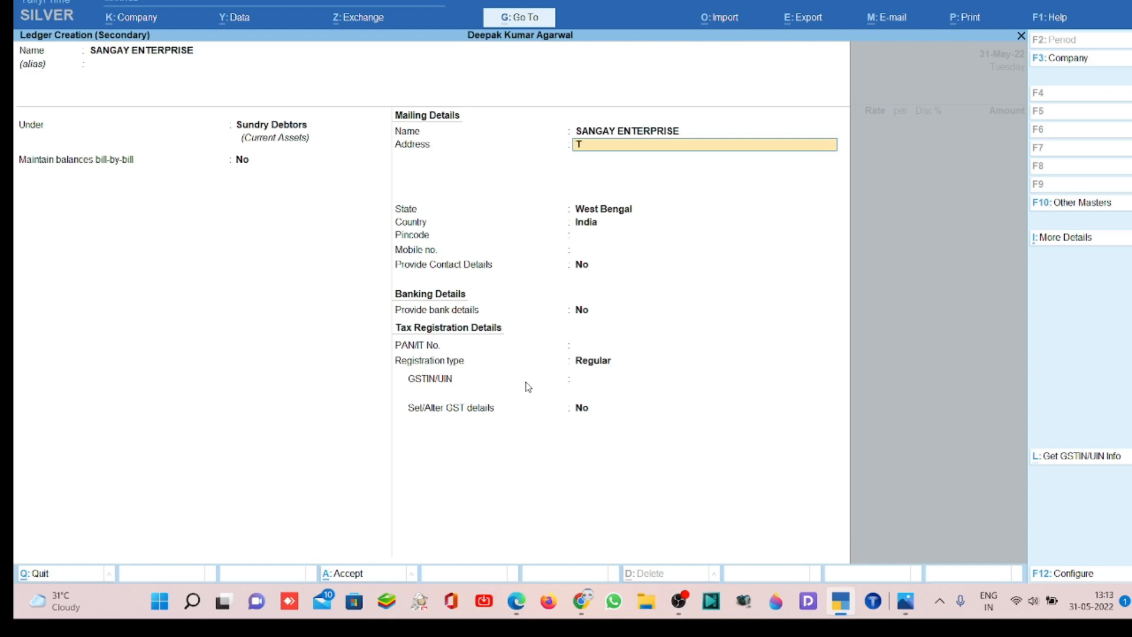
type("HIMPHU, BHUTAN")
key("Return")
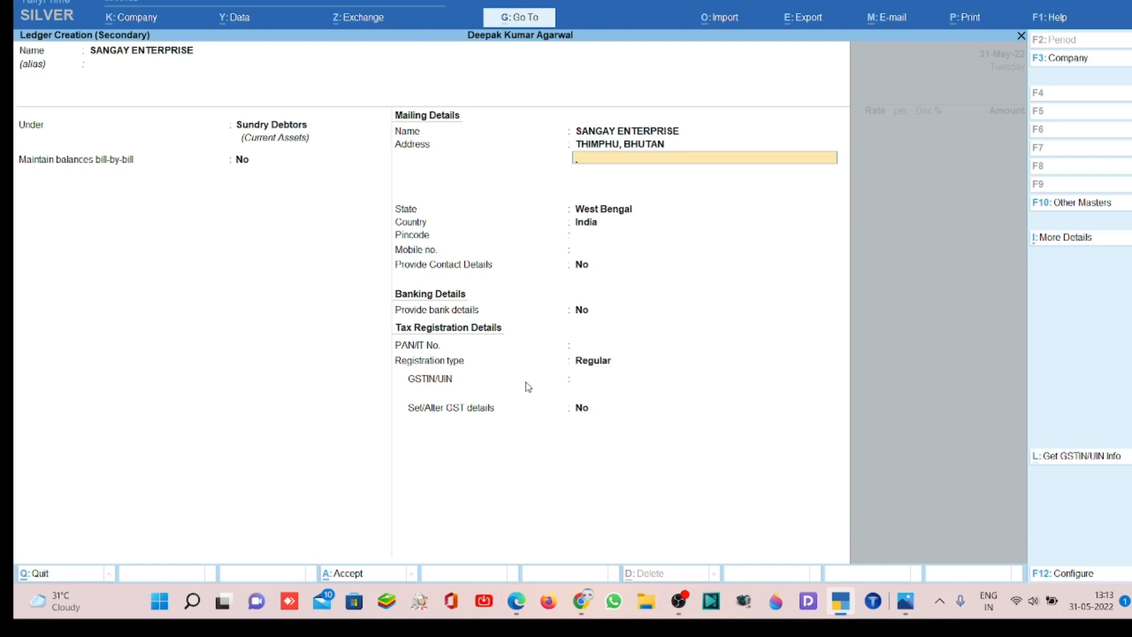
key("Return")
key("Return")
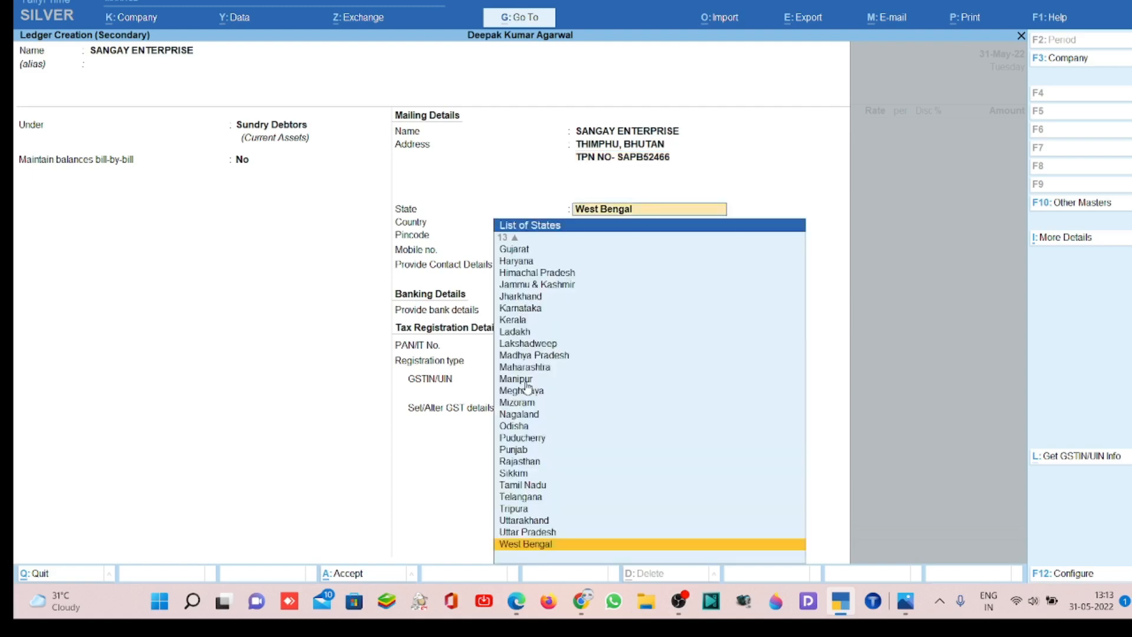
- Set the party ledger's country to Bhutan and its district to Thimphu
type("w")
key("Up")
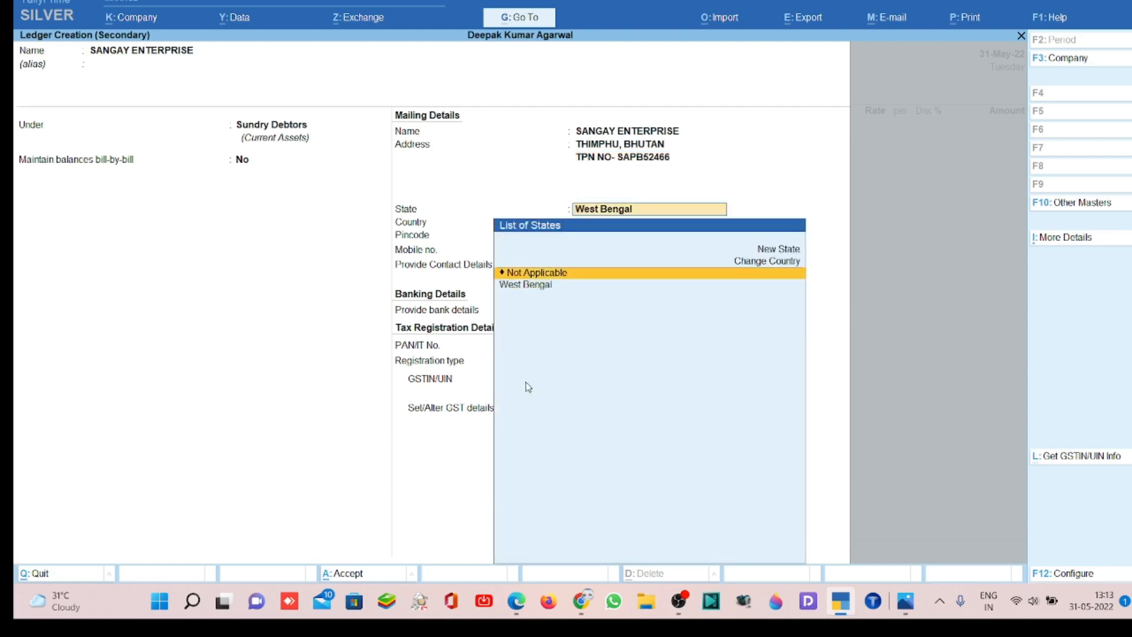
key("Return")
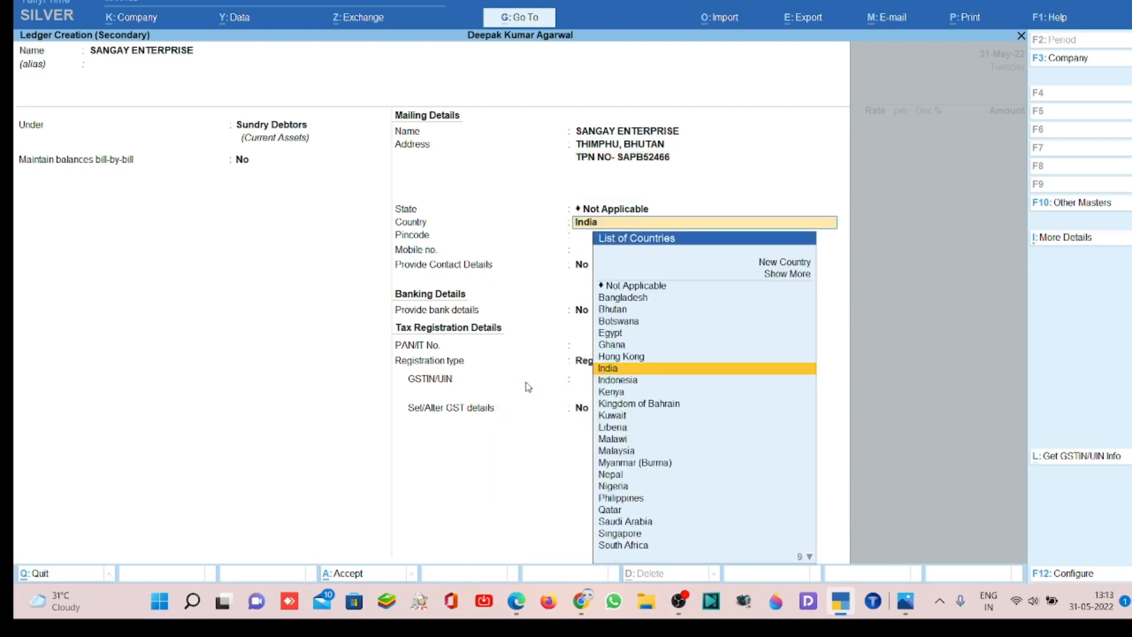
type("bhutan")
key("Return")
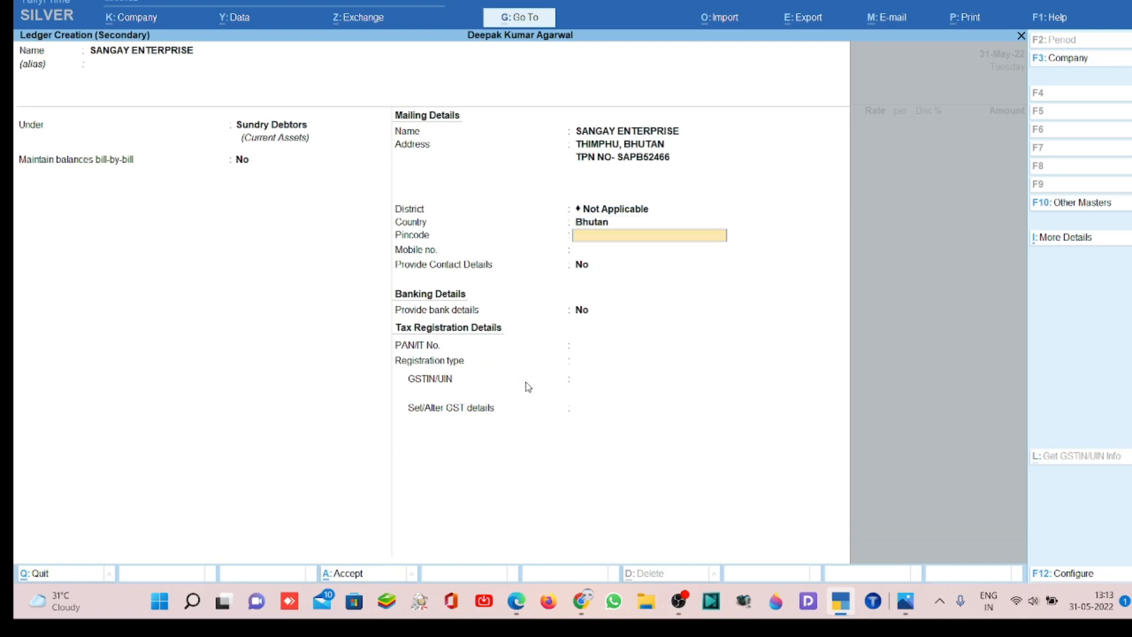
key("BackSpace")
type("THIM")
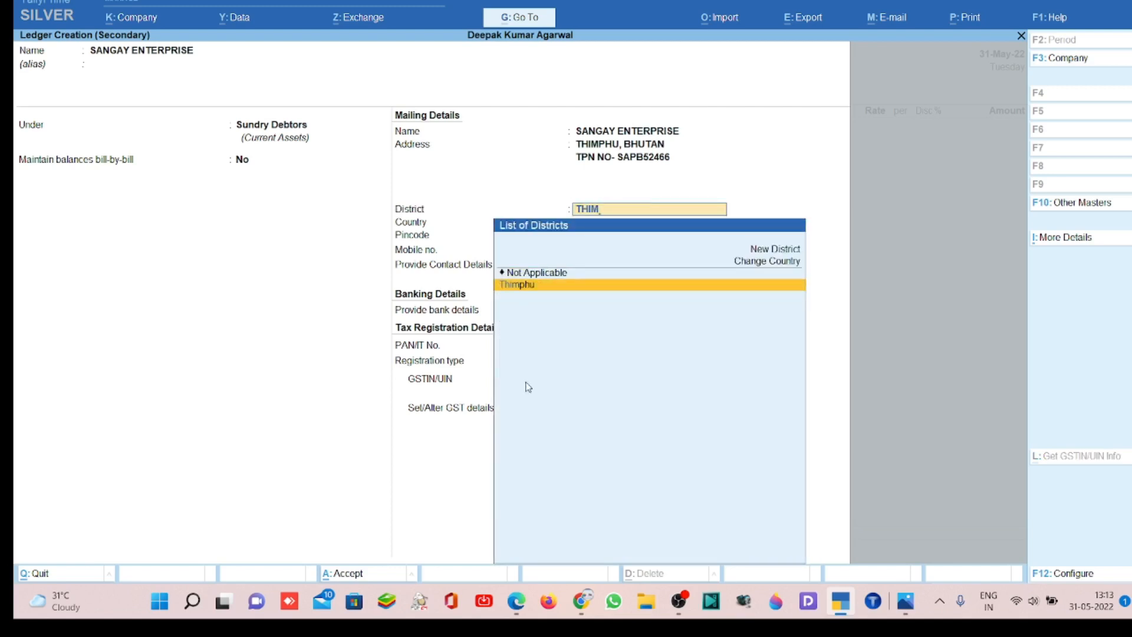
key("Return")
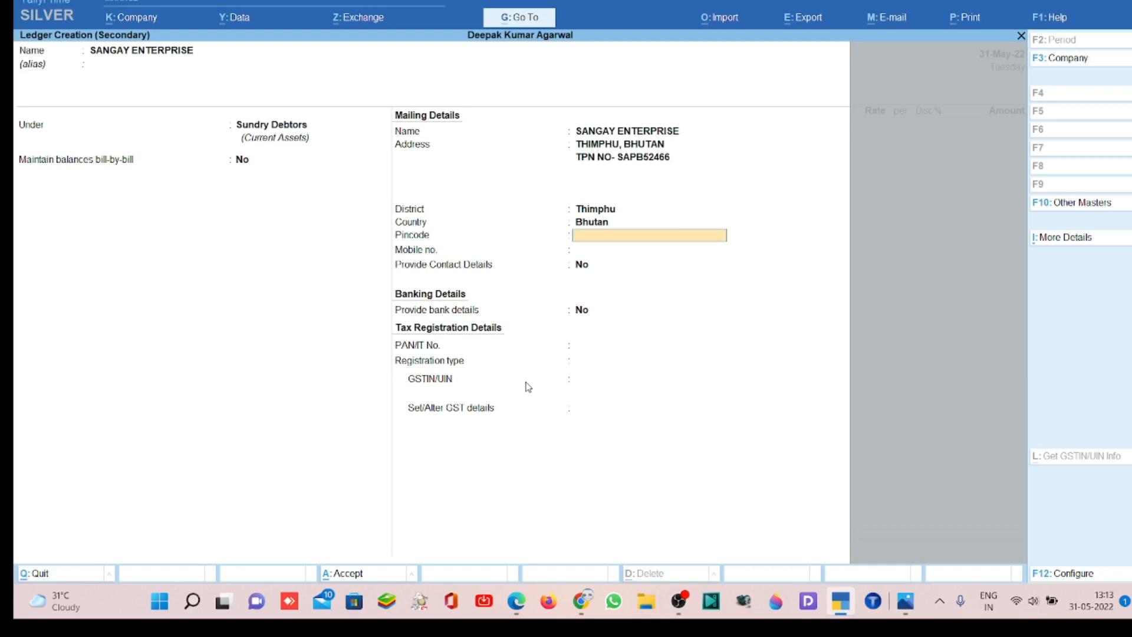
- Set the pincode to 999999, enter the party's mobile number and keep Provide Contact Details at No
key("Return")
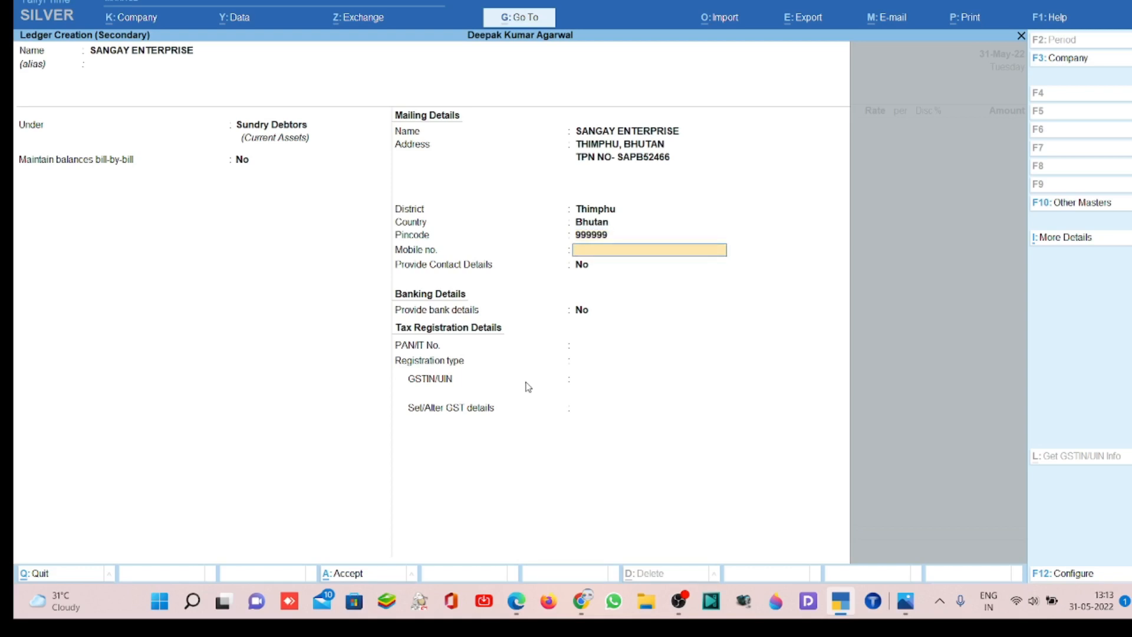
key("Return")
- Keep Provide bank details at No and save the ledger as the voucher's party account
key("Return")
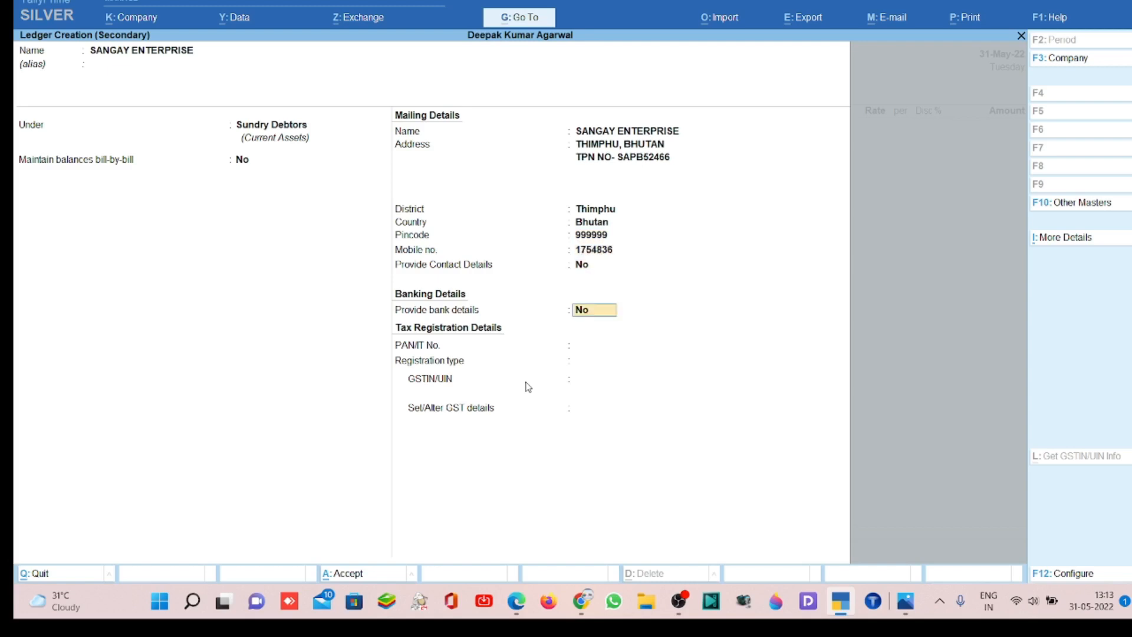
key("Return")
key("ctrl+a")
key("Return")
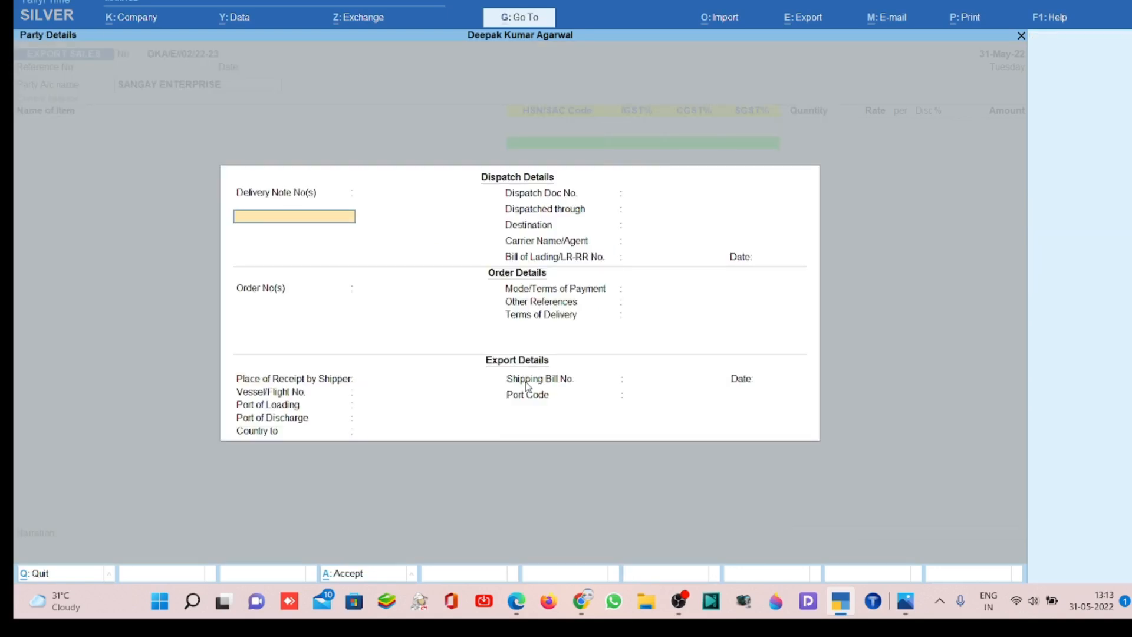
- Leave the delivery note number blank and set the dispatch document number to DKA/E/02/22-23
key("Return")
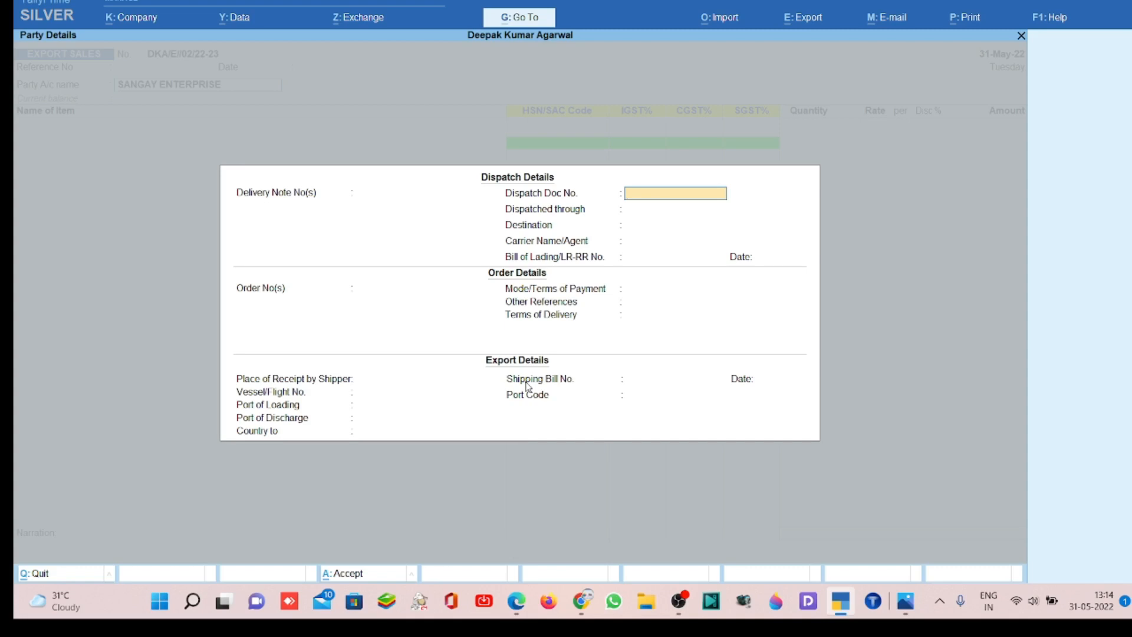
type("DKA/E/02/22-23")
key("Return")
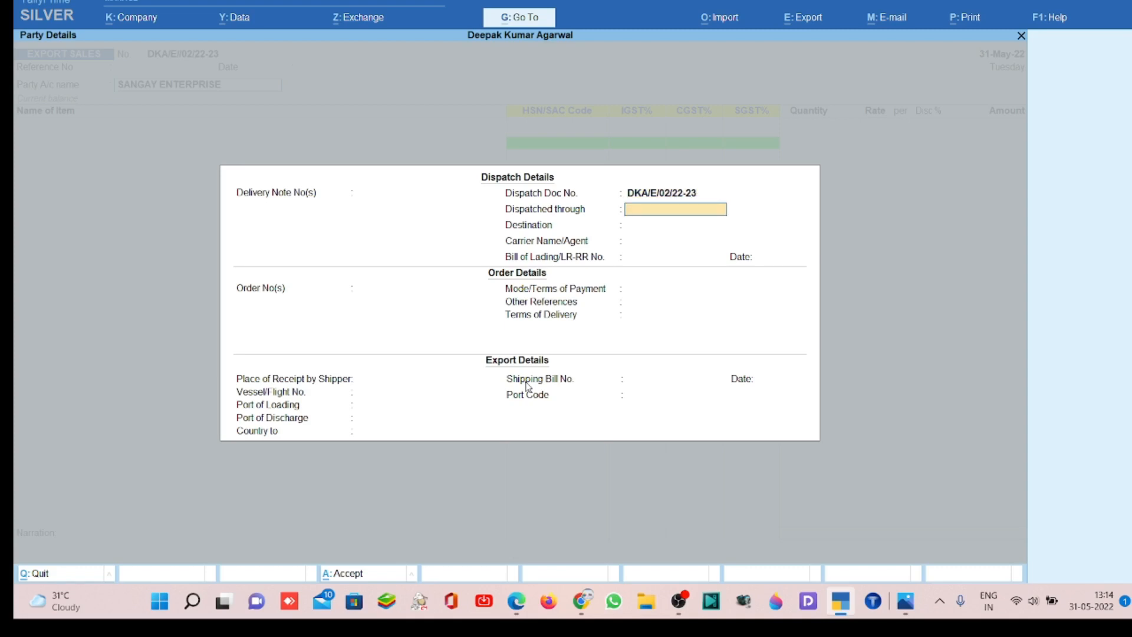
- Set the dispatch details to go through TRUCK with destination THIMPHU,BHUTAN
type("TRUCK")
key("Return")
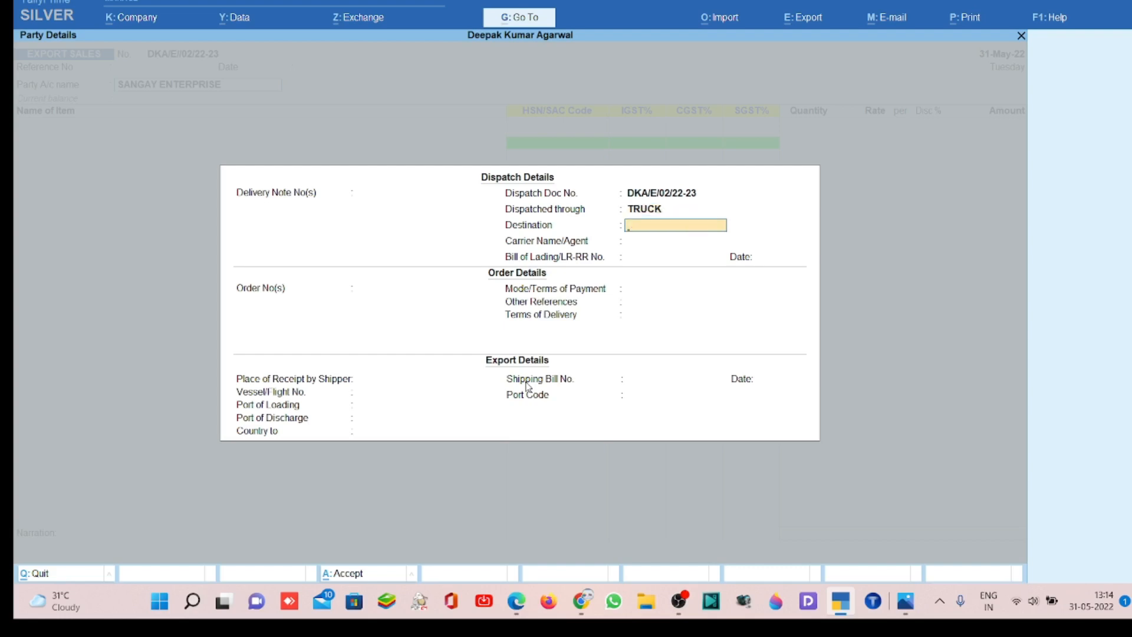
type("THIMPHU,BHUTAN")
key("Return")
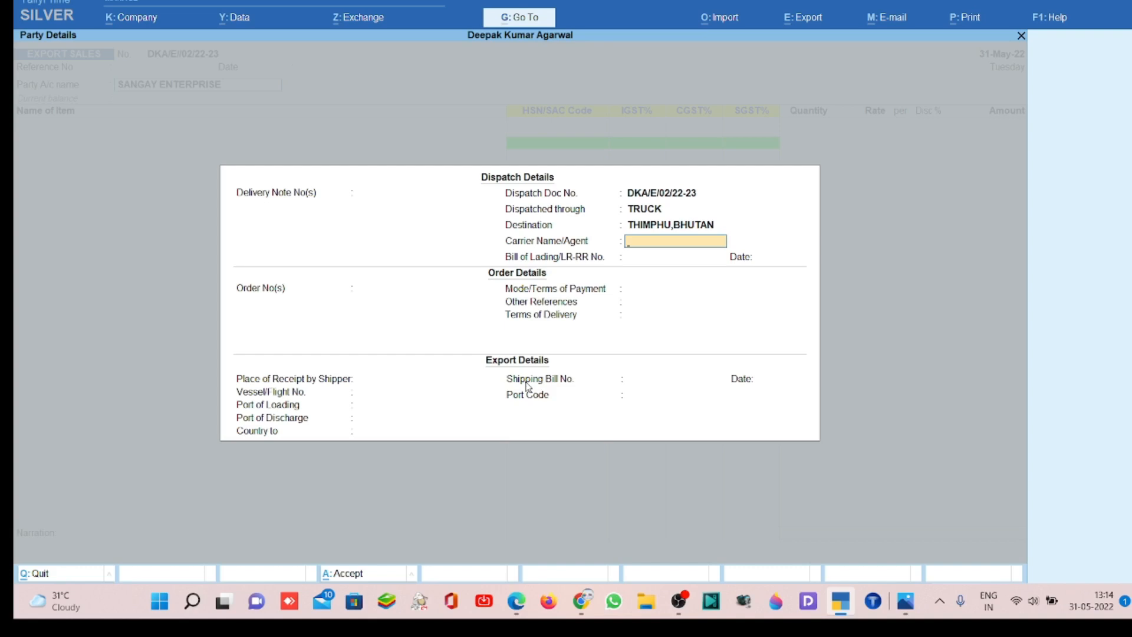
- Enter the driver's name as the carrier name/agent in the dispatch details
type("RAJU DRIVER")
key("Return")
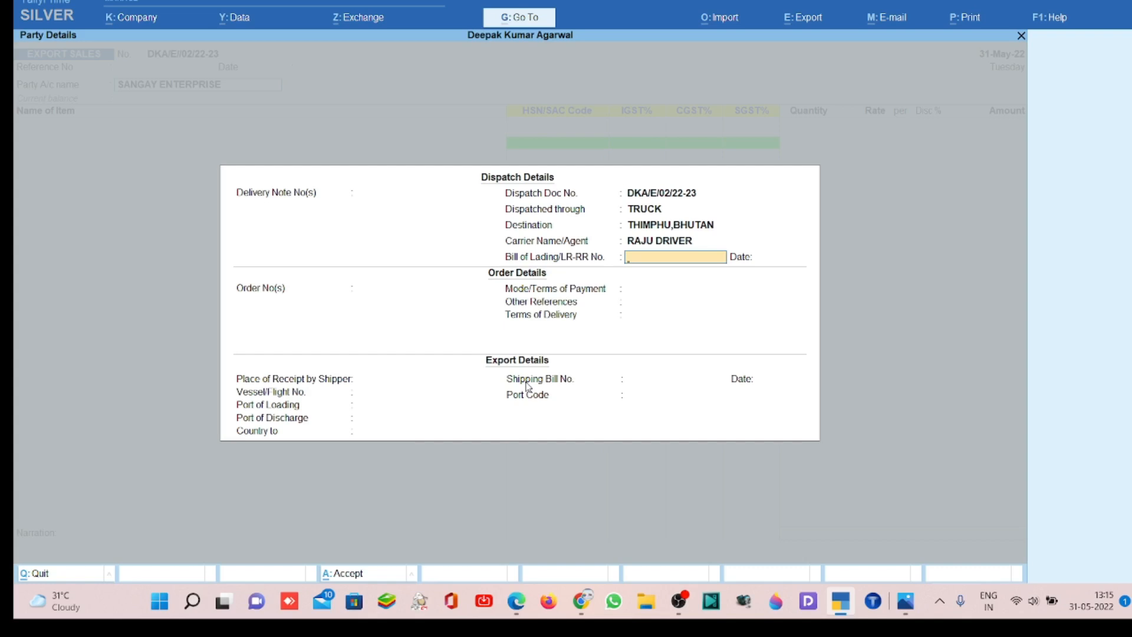
- Set the Bill of Lading/LR-RR number to WB696653, dated 31-May-22, in the dispatch details
type("WB696653")
key("Return")
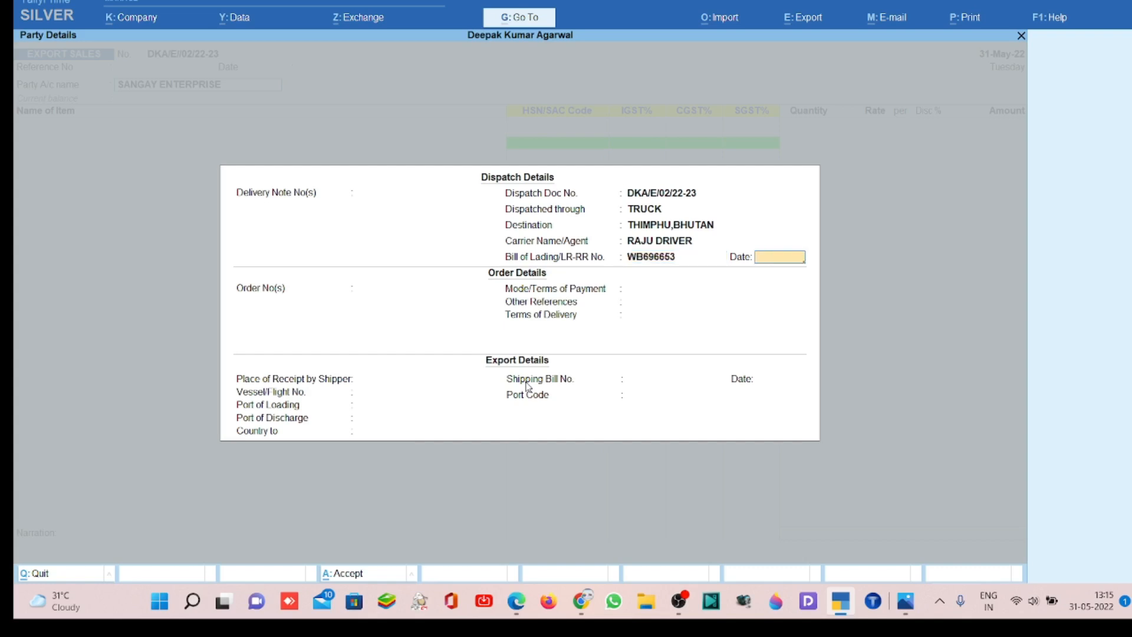
type("31/5/22")
key("Return")
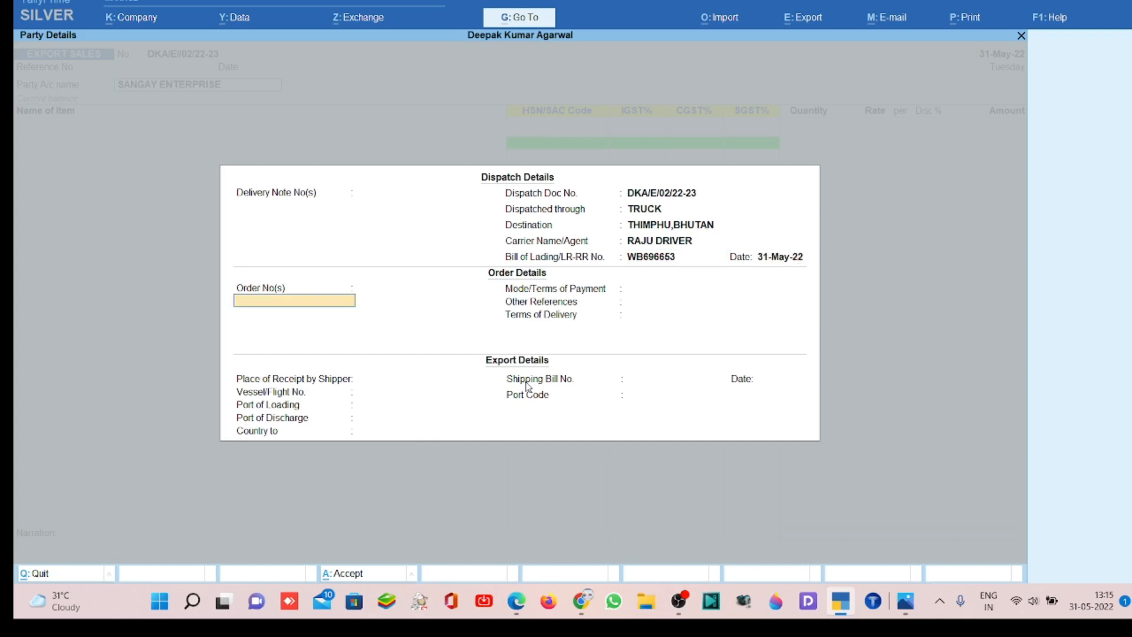
- Leave the order details and place of receipt blank, and set the vessel/flight number to WB696653 in the export details
key("Return")
key("Return")
key("Return")
key("Return")
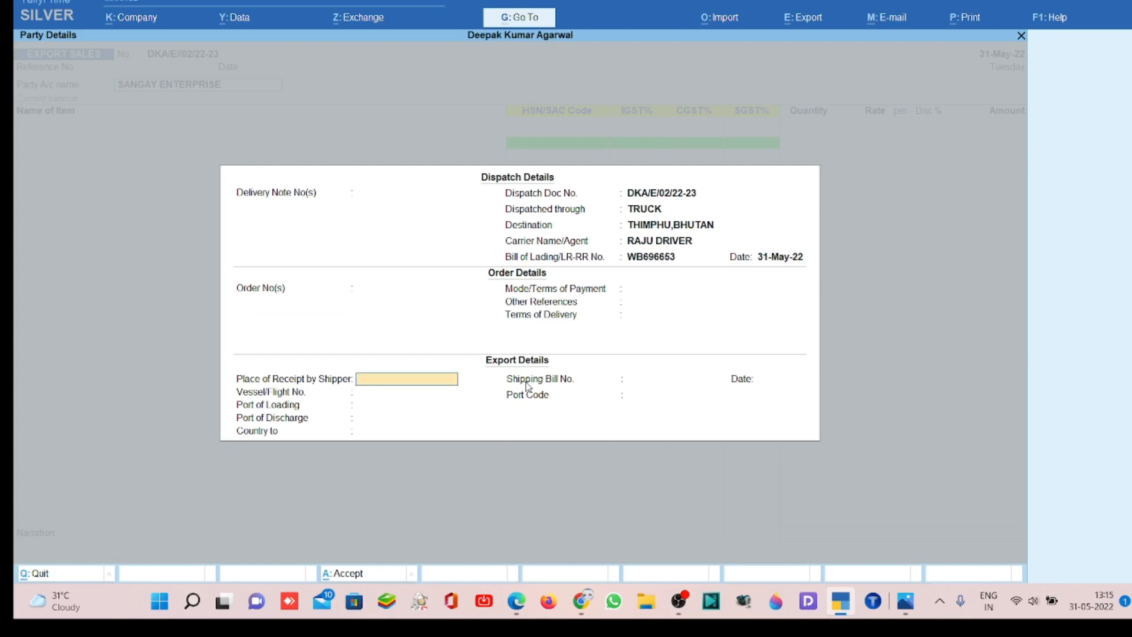
key("Return")
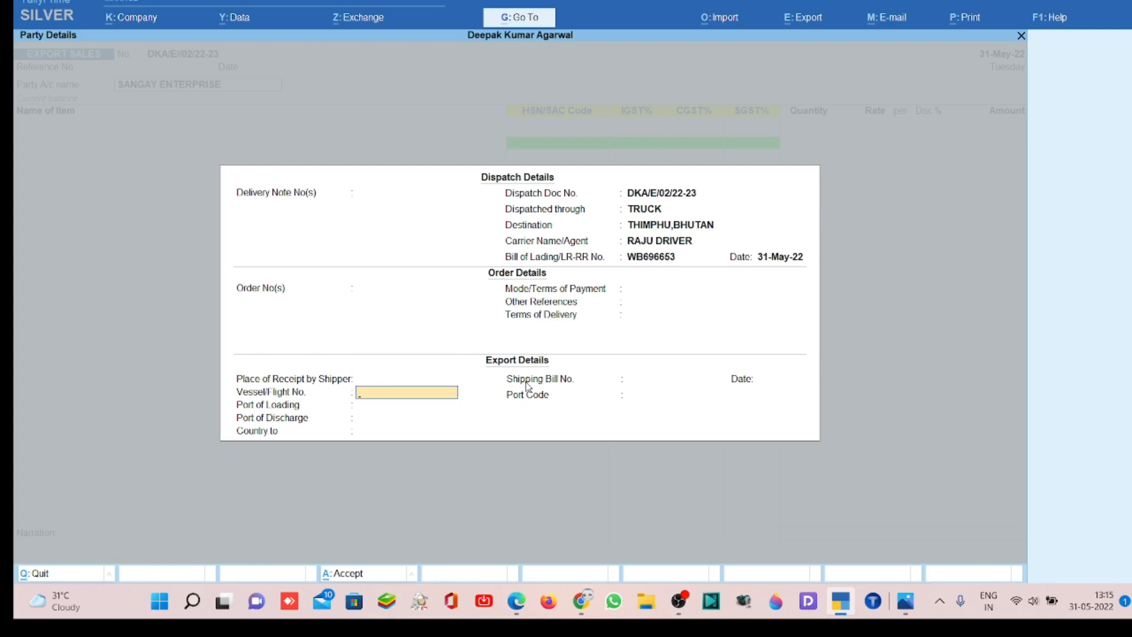
type("WB696653")
key("Return")
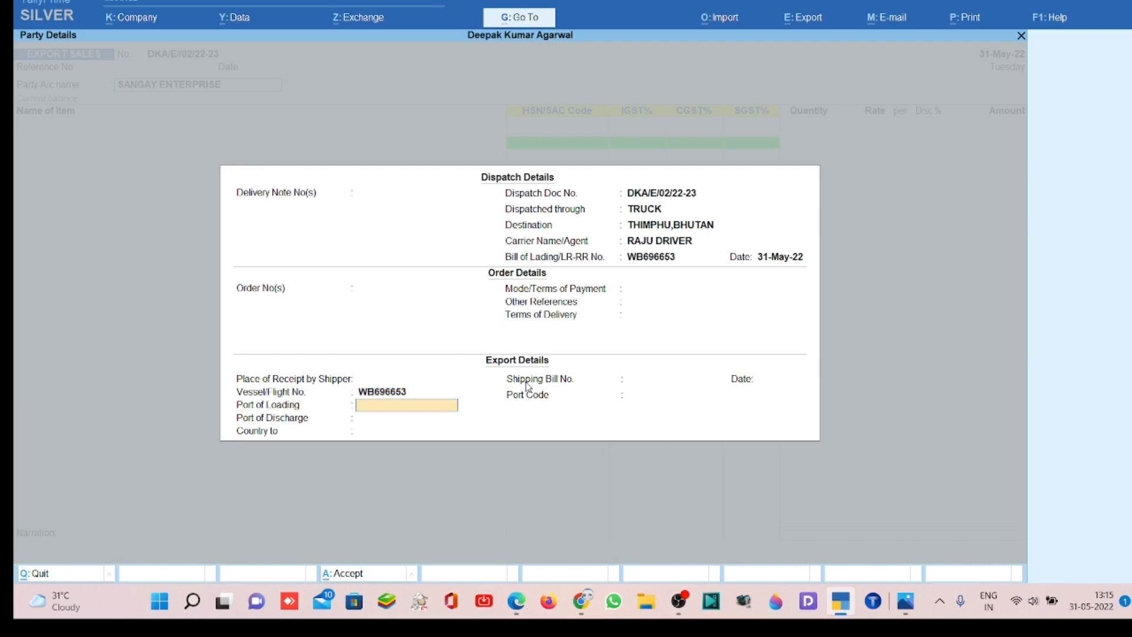
- Set the export country to Bhutan, leaving the ports, shipping bill and port code blank, and accept the party details
key("Return")
key("Return")
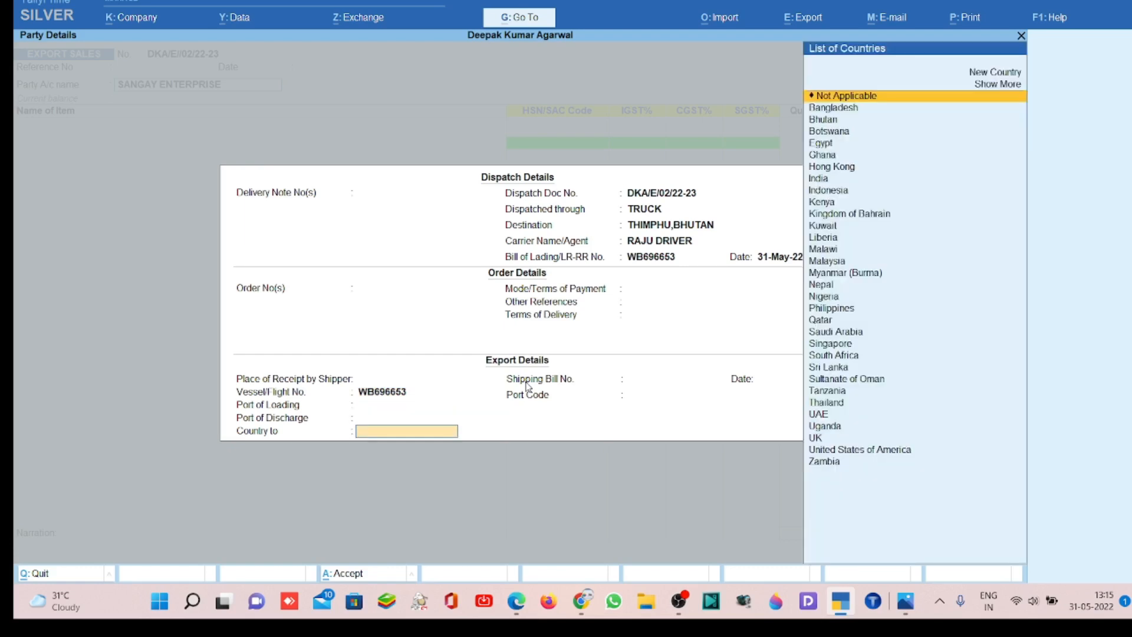
type("BHUTAN")
key("Return")
key("Return")
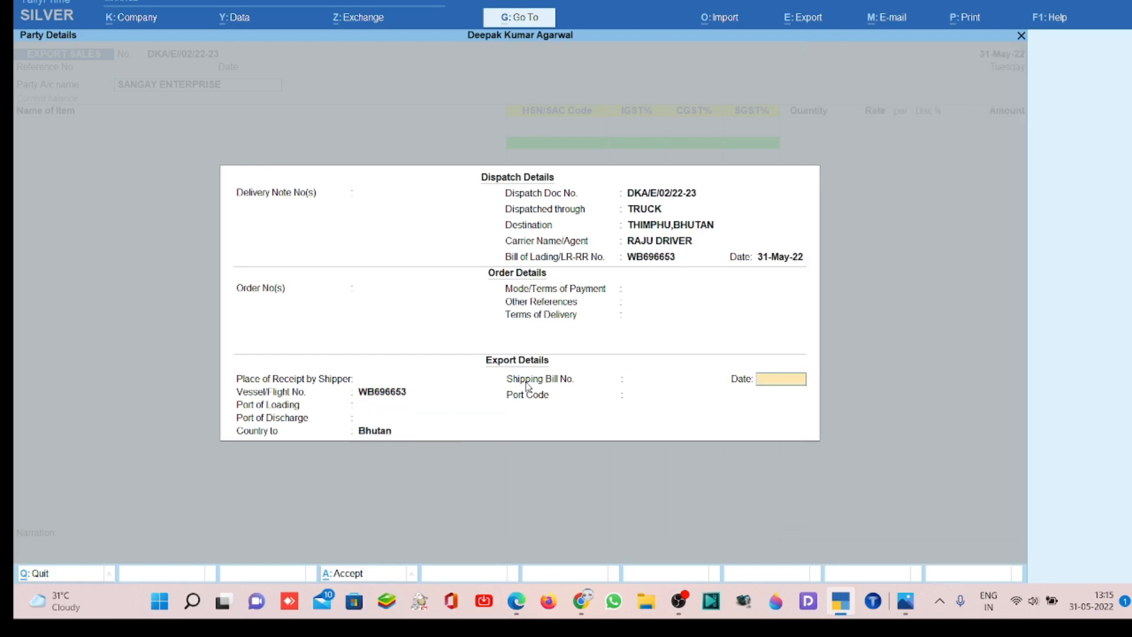
key("Return")
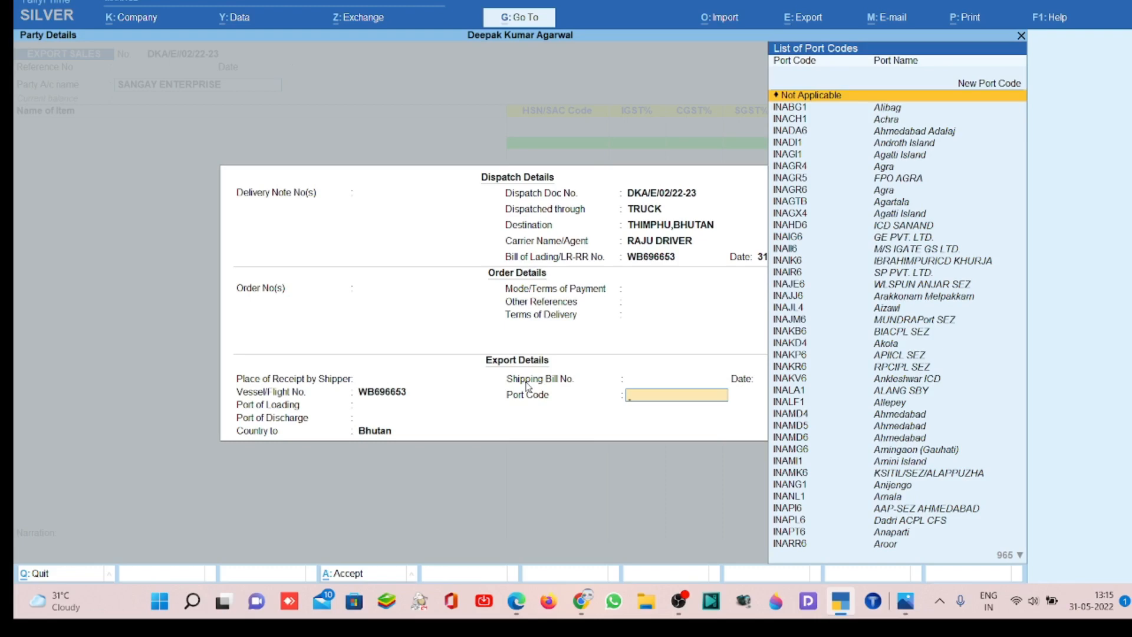
key("Return")
key("Return")
key("Return")
key("Return")
key("Return")
key("Return")
key("Return")
key("Return")
key("Return")
key("Return")
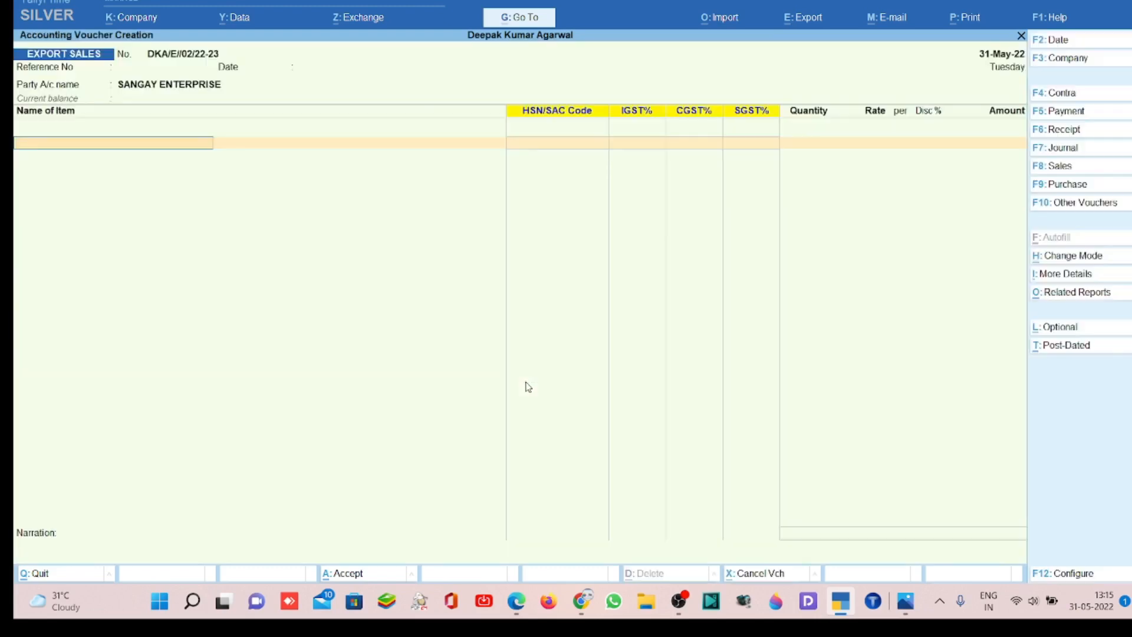
- Create a new stock item from the voucher's item line, named RICE 25KG under Primary
key("alt")
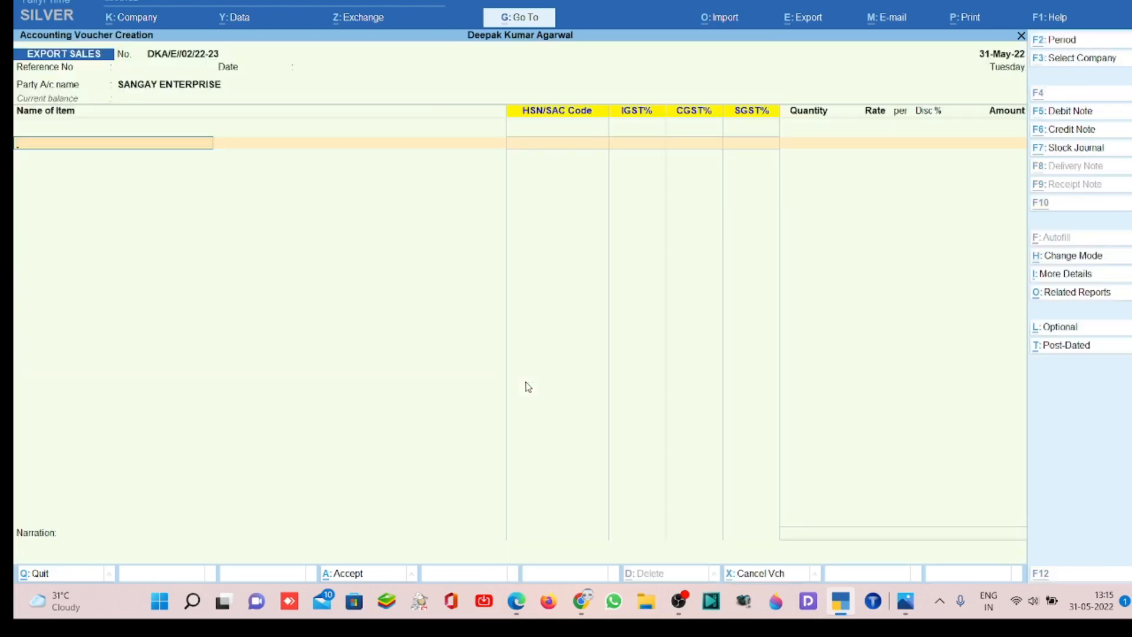
key("alt+c")
type("RICE")
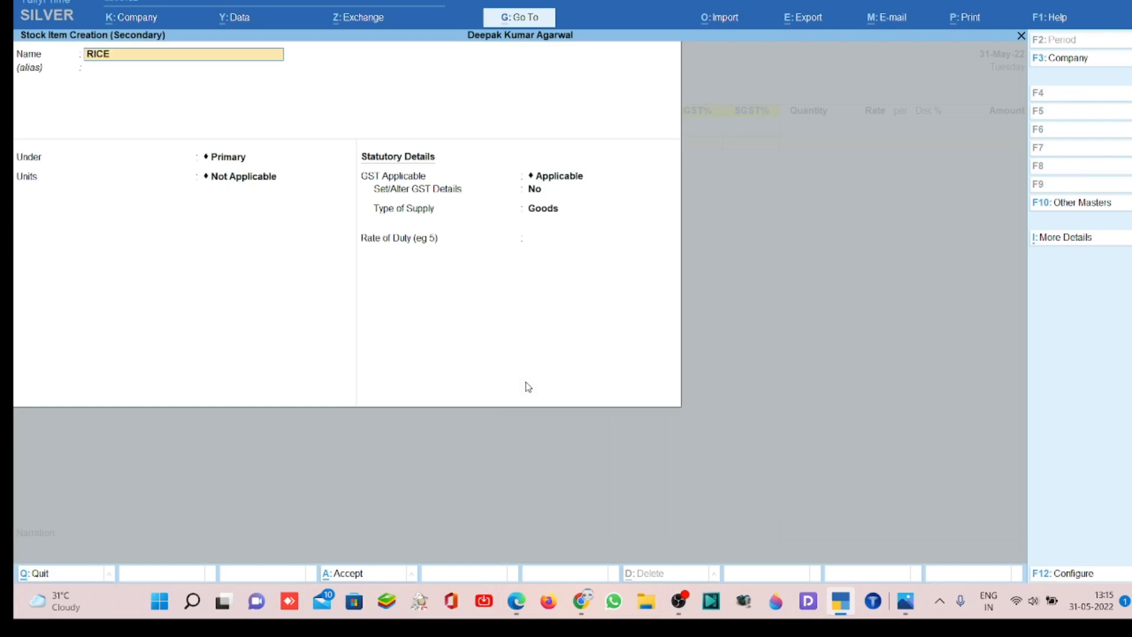
type(" 25KG")
key("Return")
key("Return")
- Set the item's unit to PKT with alternate unit KGS, where 25 KGS equals 1 PKT
type("P")
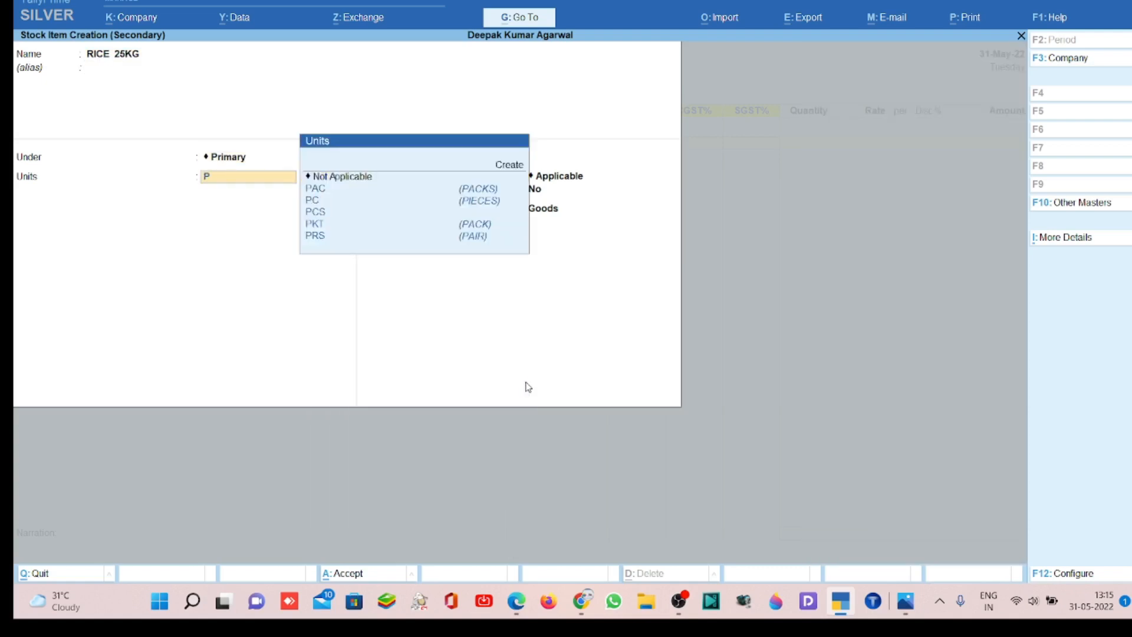
type("KT")
key("Return")
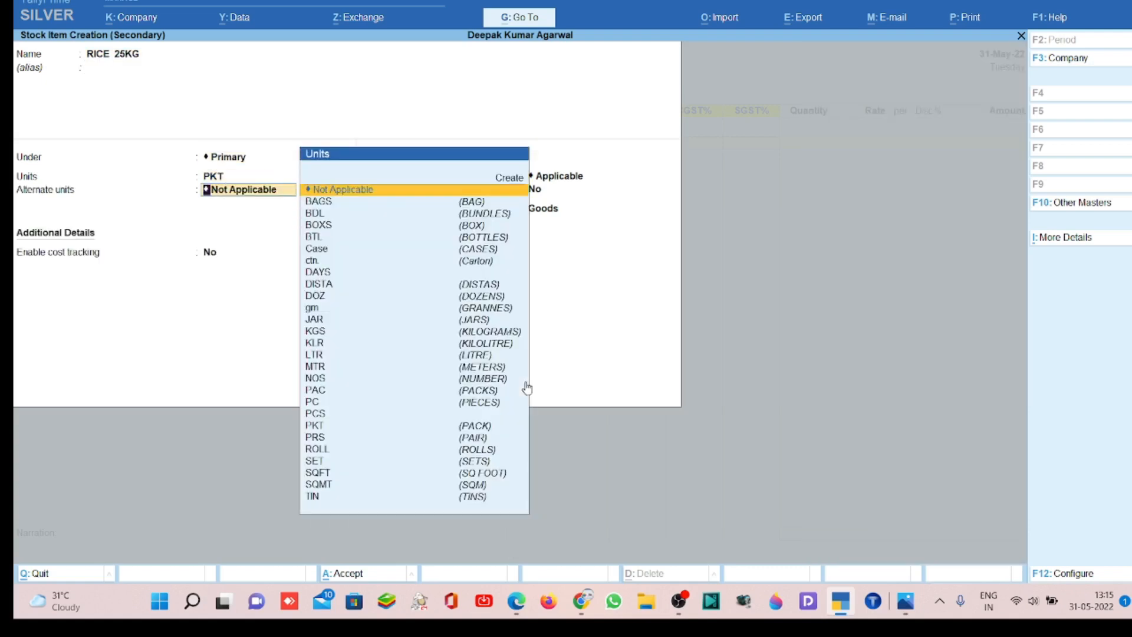
type("K")
type("GS")
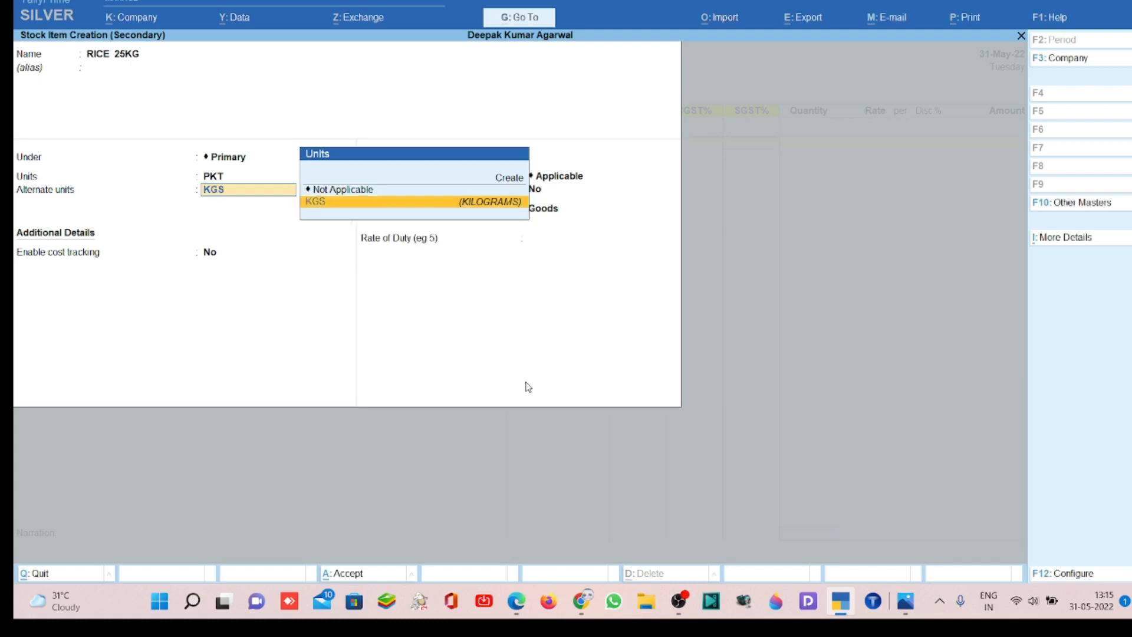
key("Return")
type("25")
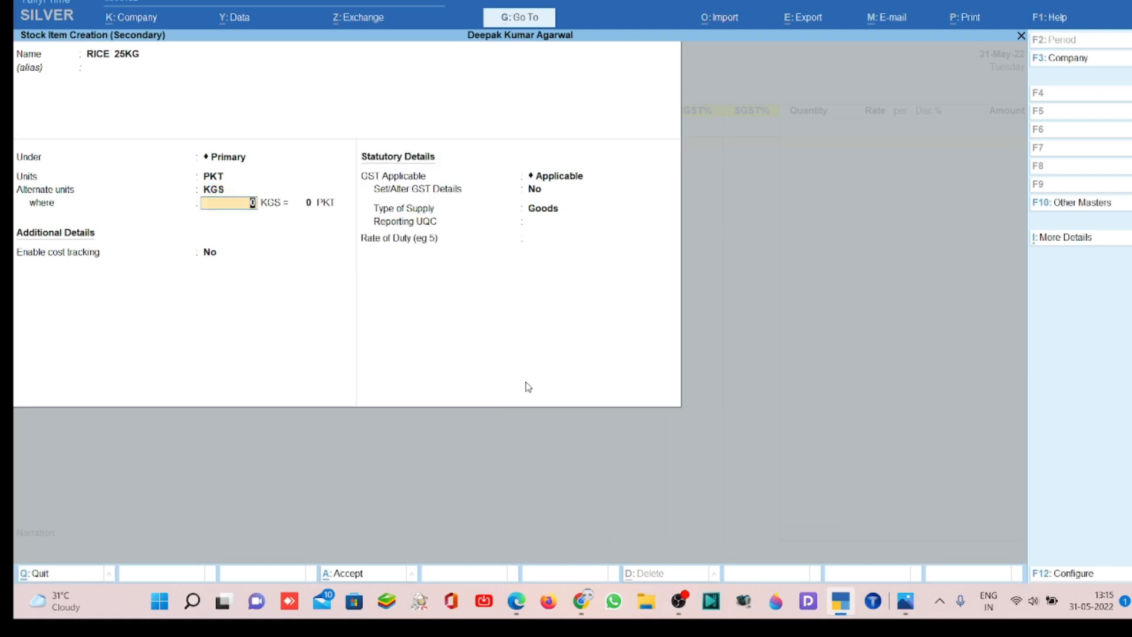
key("Return")
type("1")
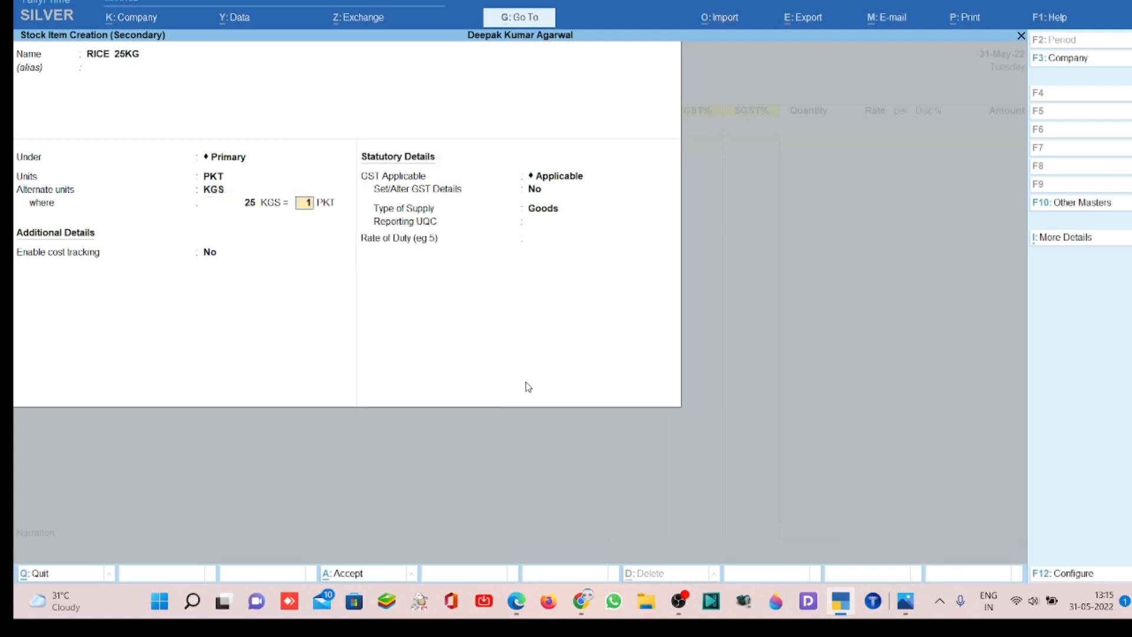
key("Return")
- Enable GST details for the stock item and set its HSN/SAC code to 10063010, keeping non-GST goods at No
key("Return")
key("Return")
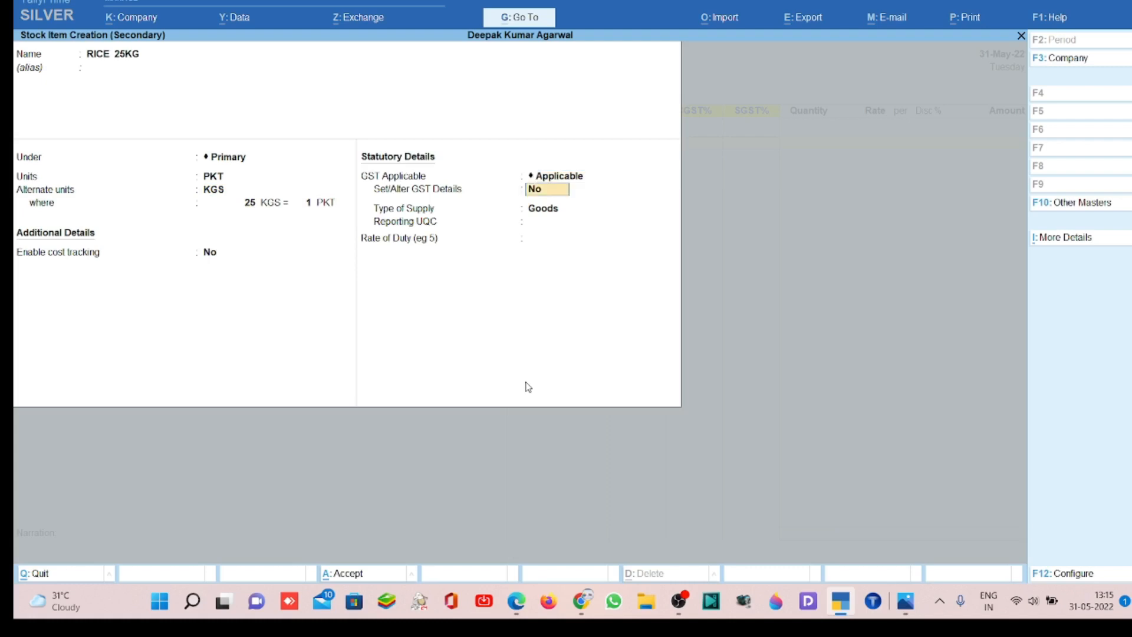
type("Y")
key("Return")
key("Return")
key("Return")
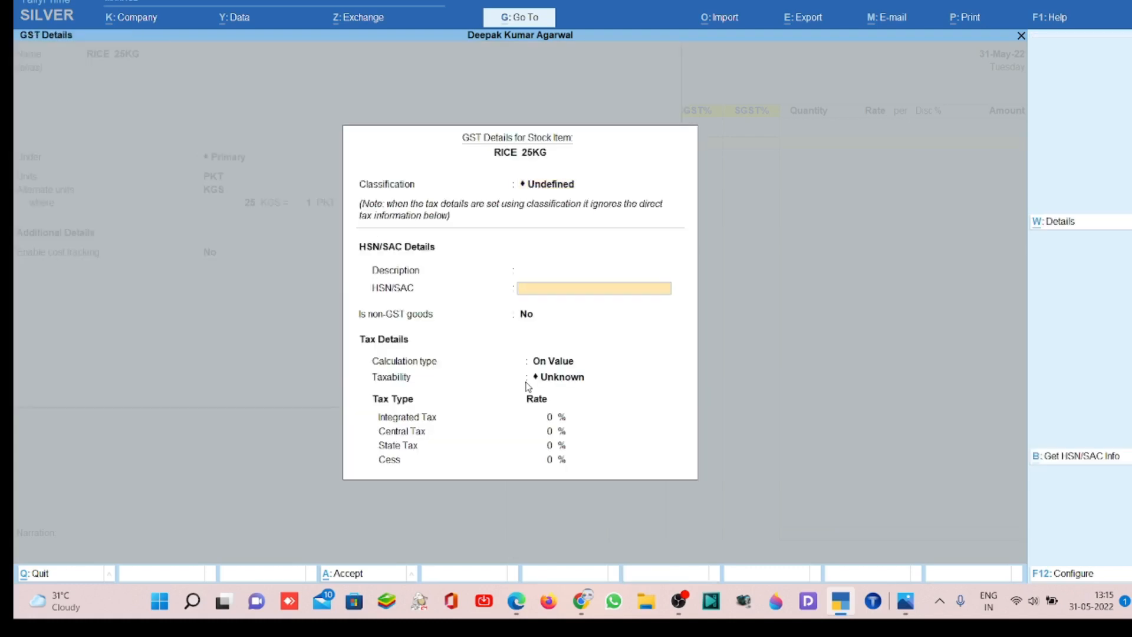
type("10063010")
- Keep the calculation type On Value and set the item's taxability to Nil Rated
key("Return")
key("Return")
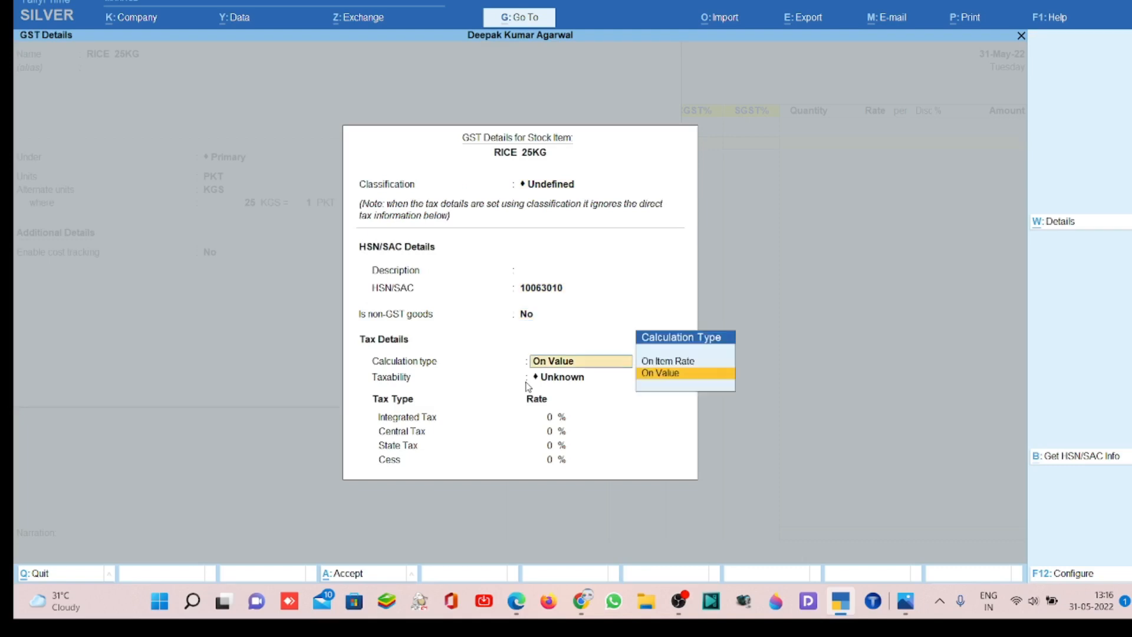
key("Return")
key("Down")
key("Down")
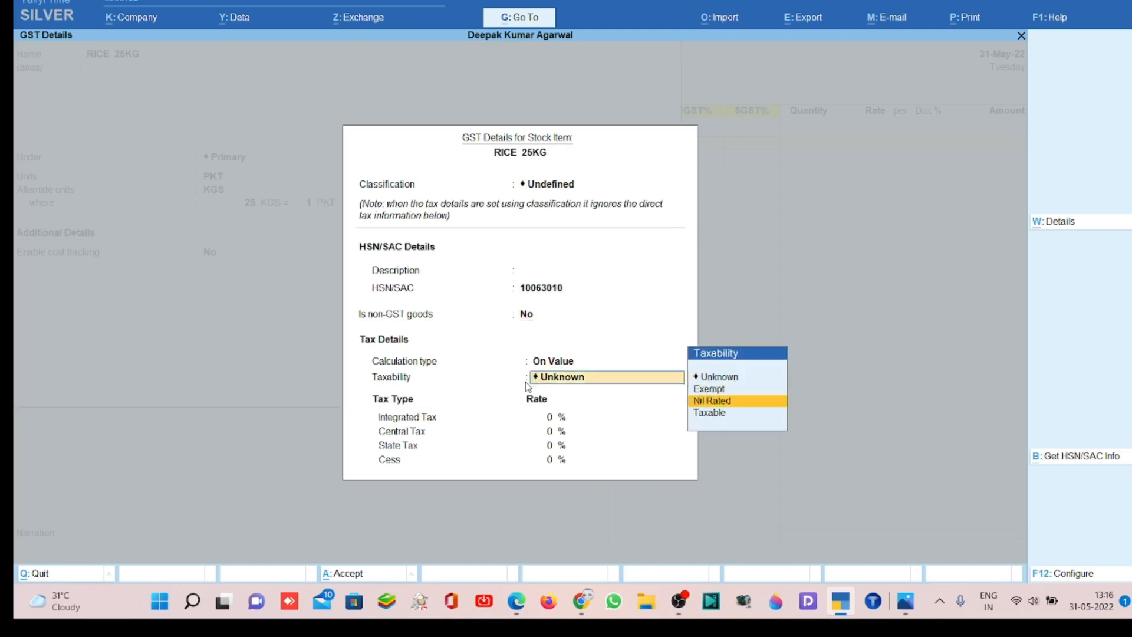
key("Return")
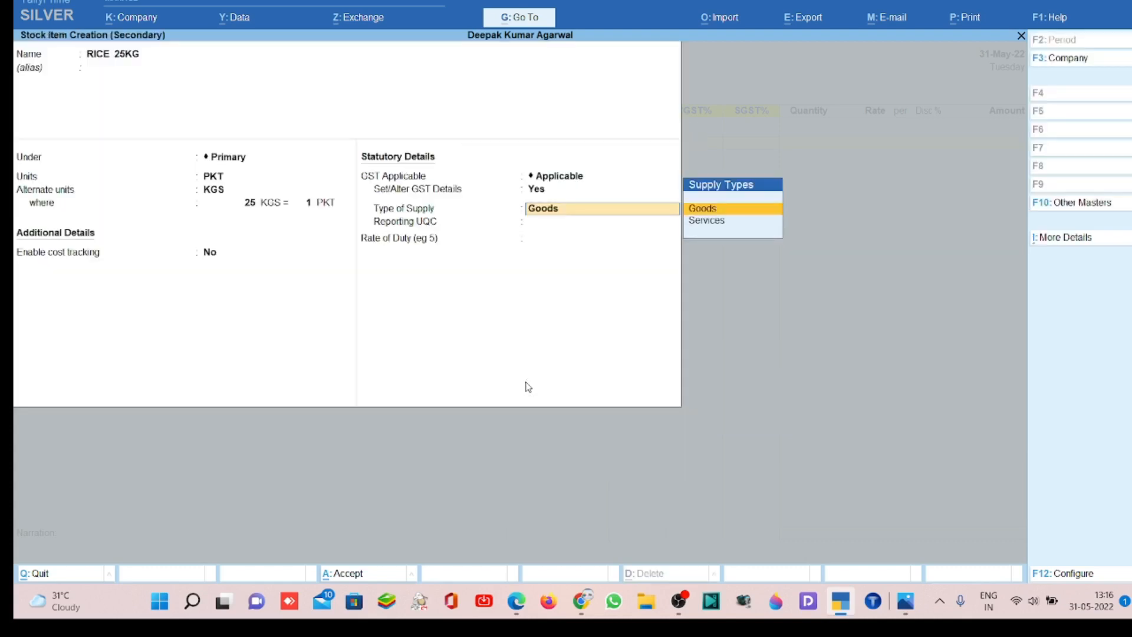
- Keep the supply type as Goods, set the reporting UQC to KGS-KILOGRAMS, and save the item into the voucher line
key("Return")
key("Down")
key("Down")
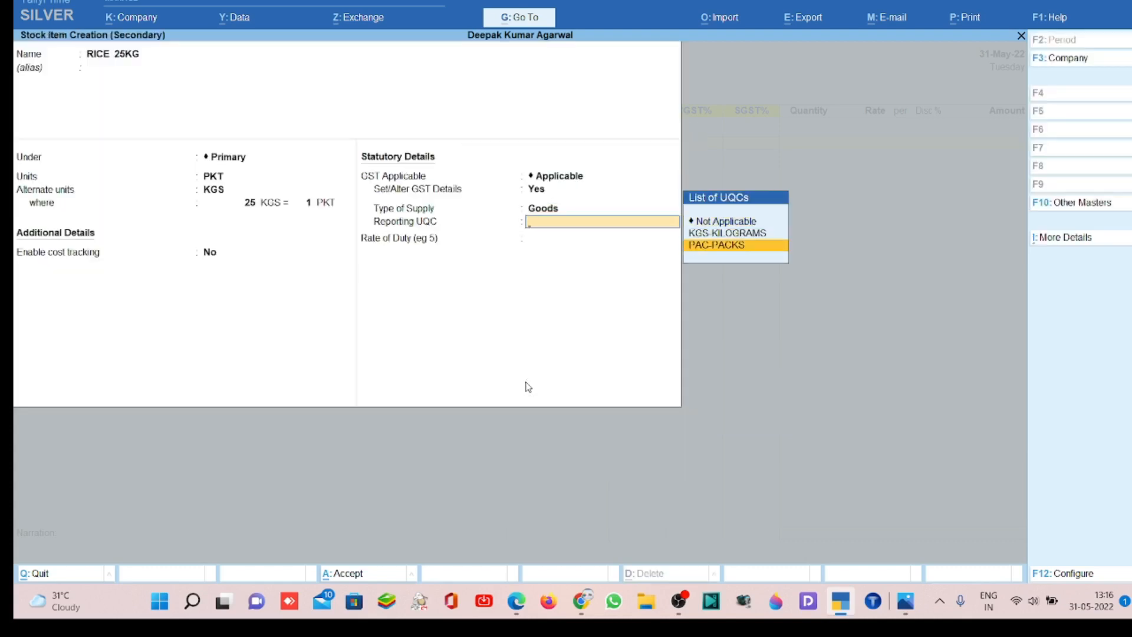
key("Up")
key("Return")
key("Return")
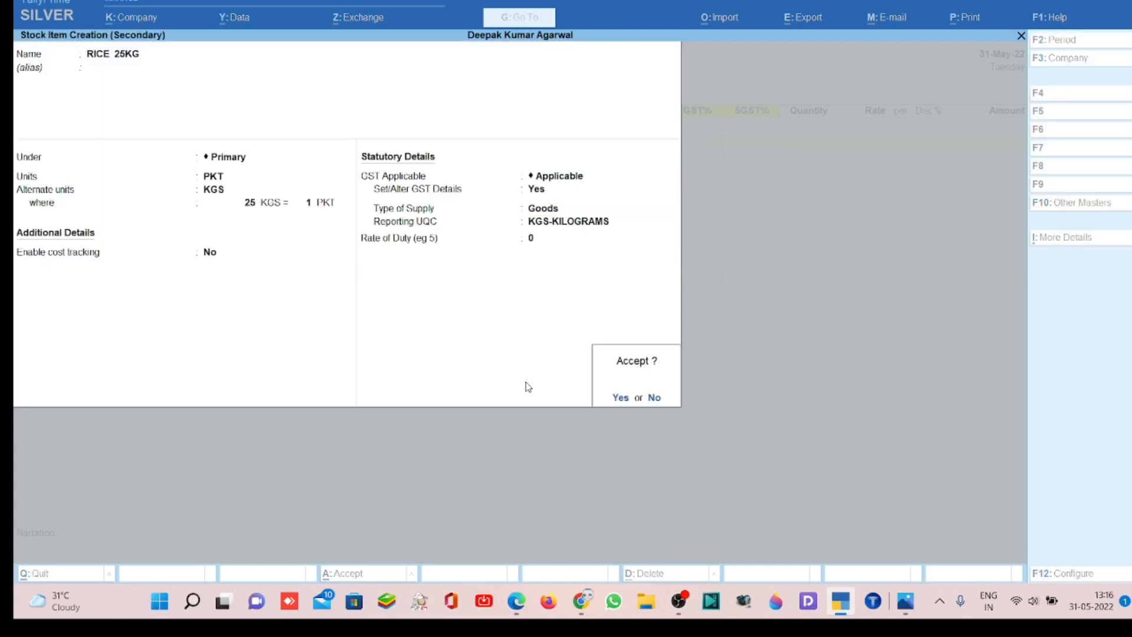
key("BackSpace")
key("BackSpace")
key("Return")
key("Return")
key("Return")
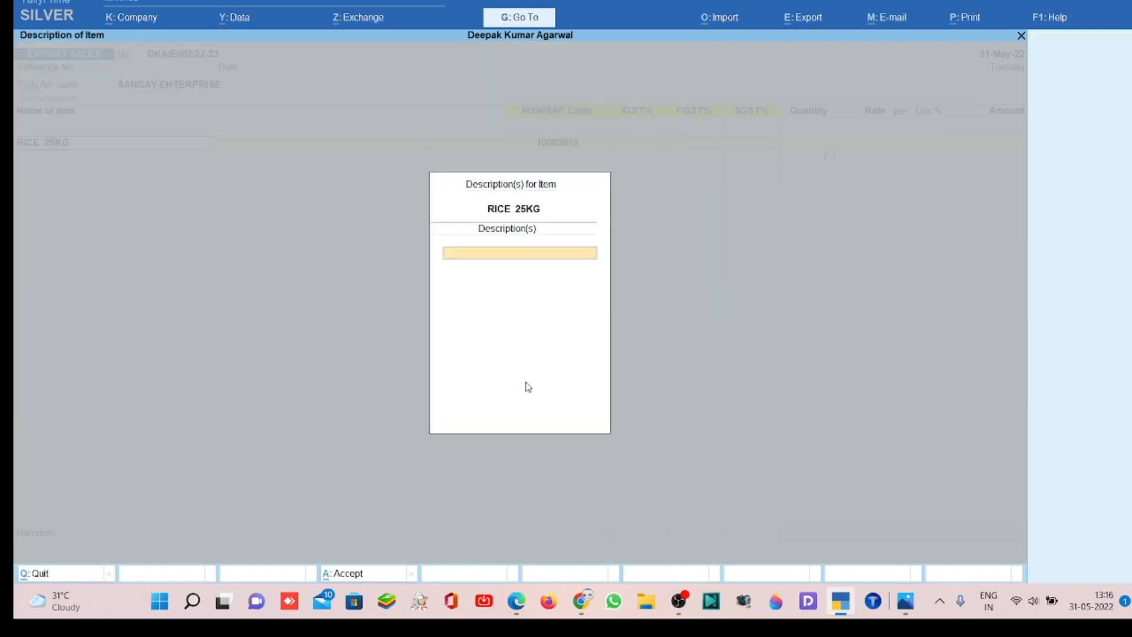
- Leave the rice item's description blank and set its quantity to 100 PKT
key("Return")
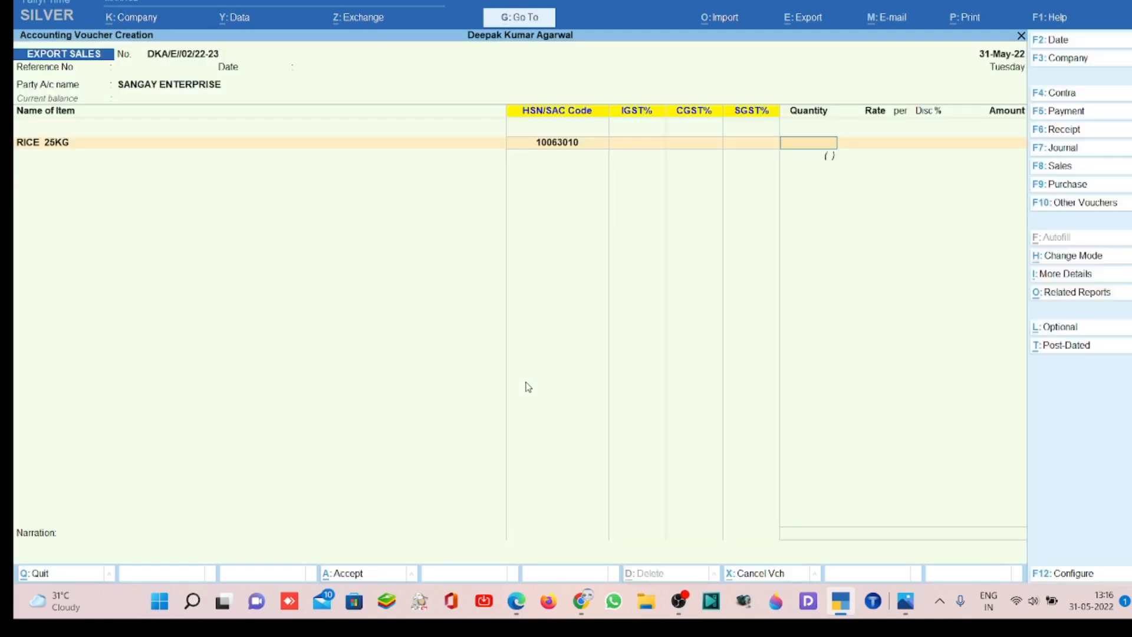
type("100")
key("Return")
- Set the rice item's rate to 780 per PKT
key("Return")
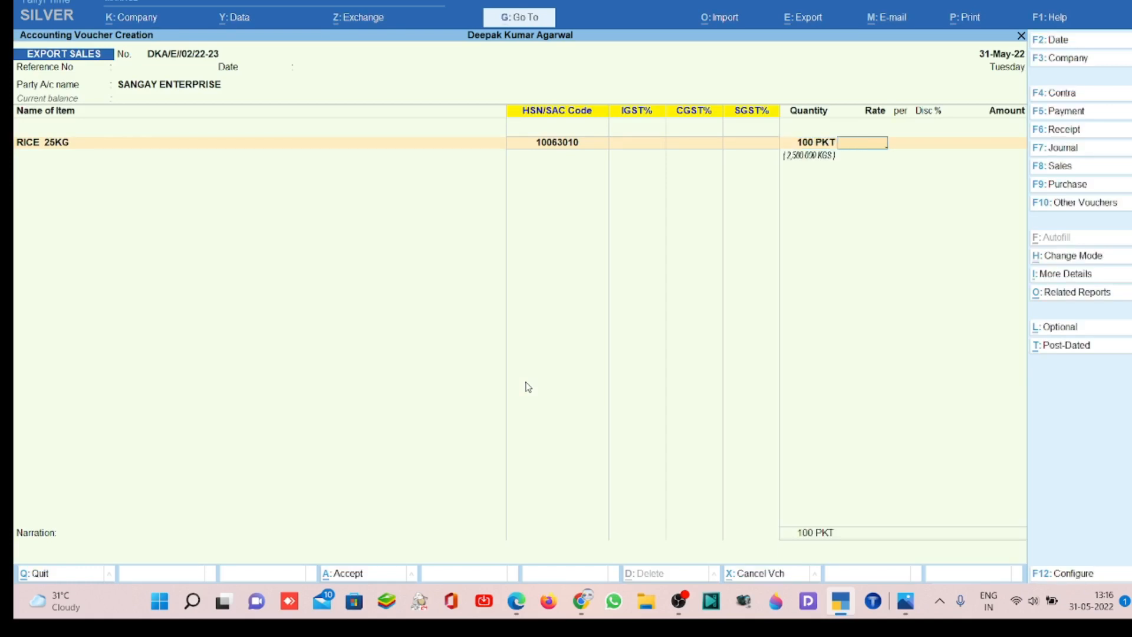
key("Return")
key("Return")
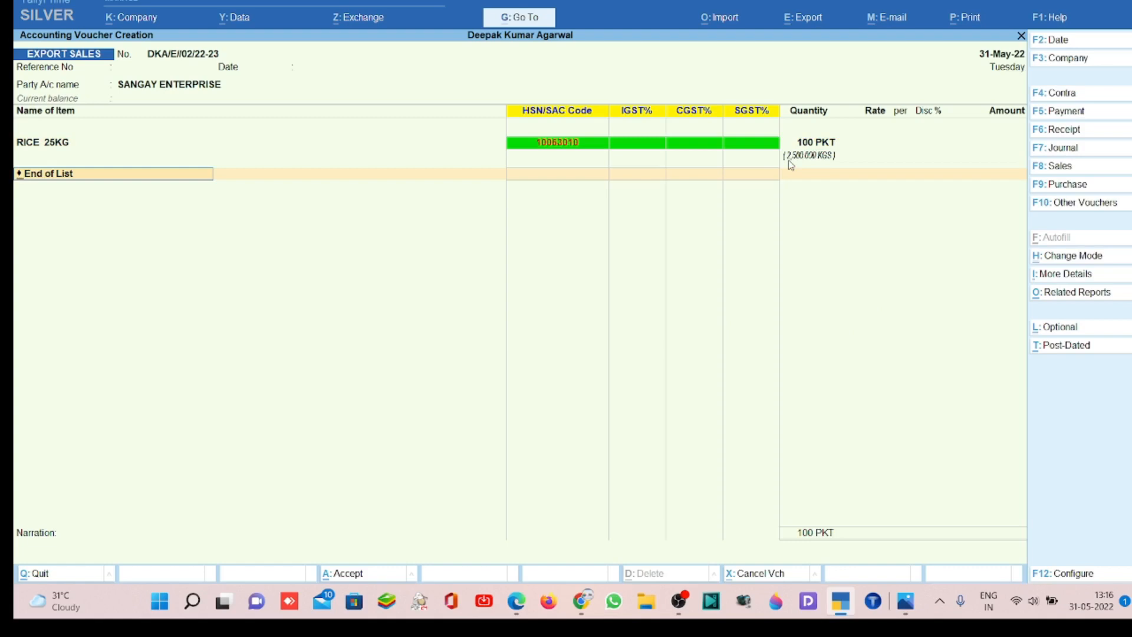
key("BackSpace")
key("BackSpace")
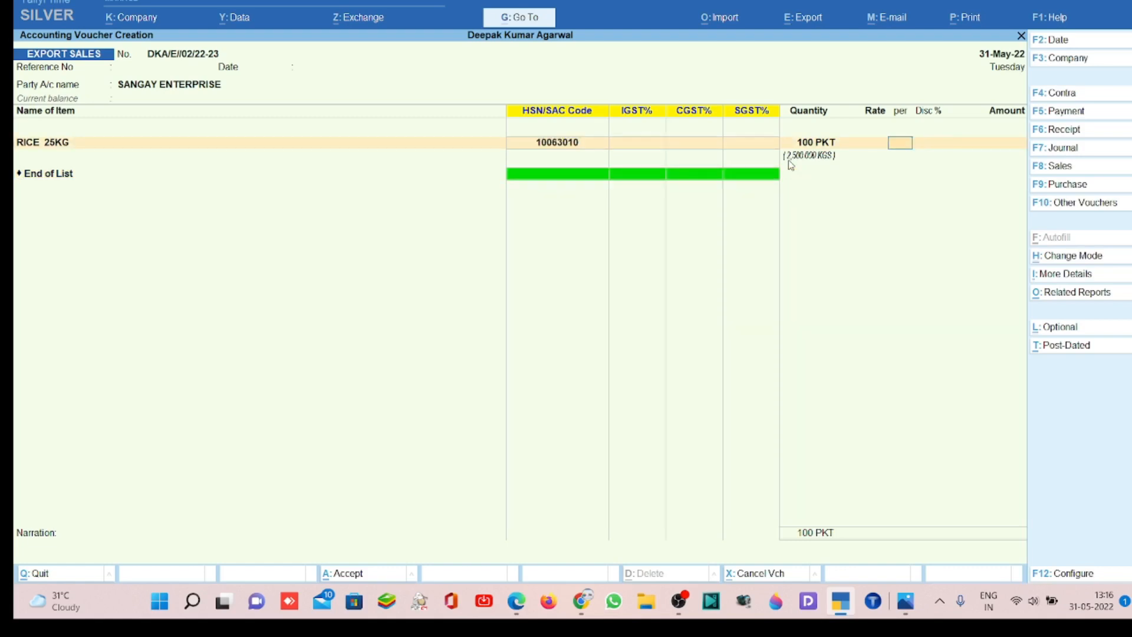
type("780 PKT")
key("Return")
key("BackSpace")
type("780")
key("Return")
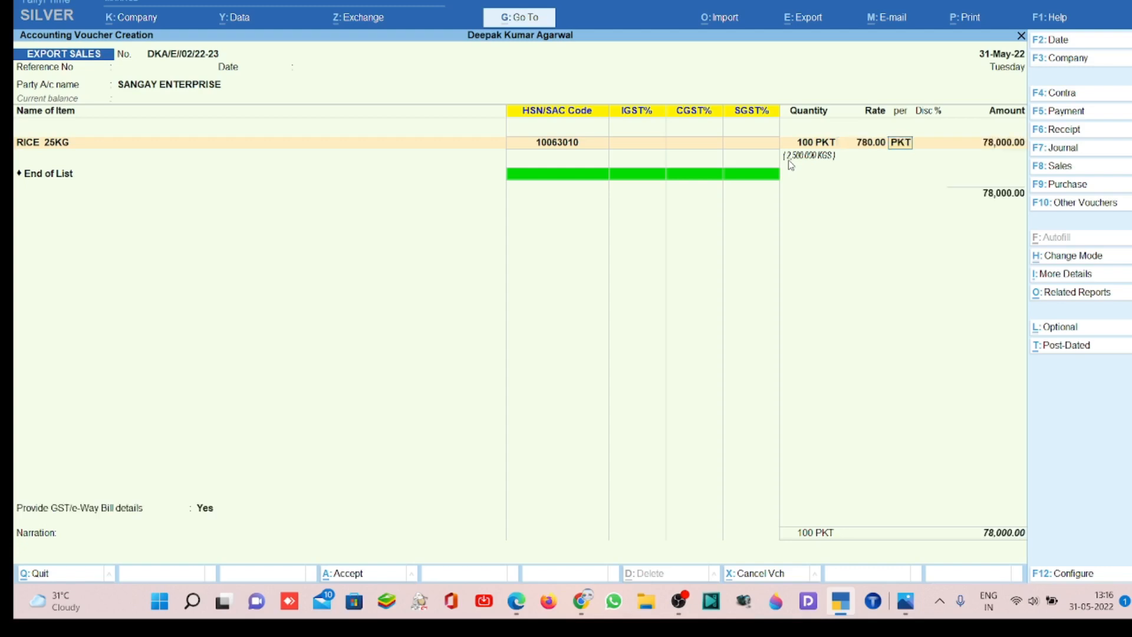
- Keep the calculated line amount and allocate it to the Export Sale ledger in the accounting details
key("Return")
key("Return")
key("Return")
key("Down")
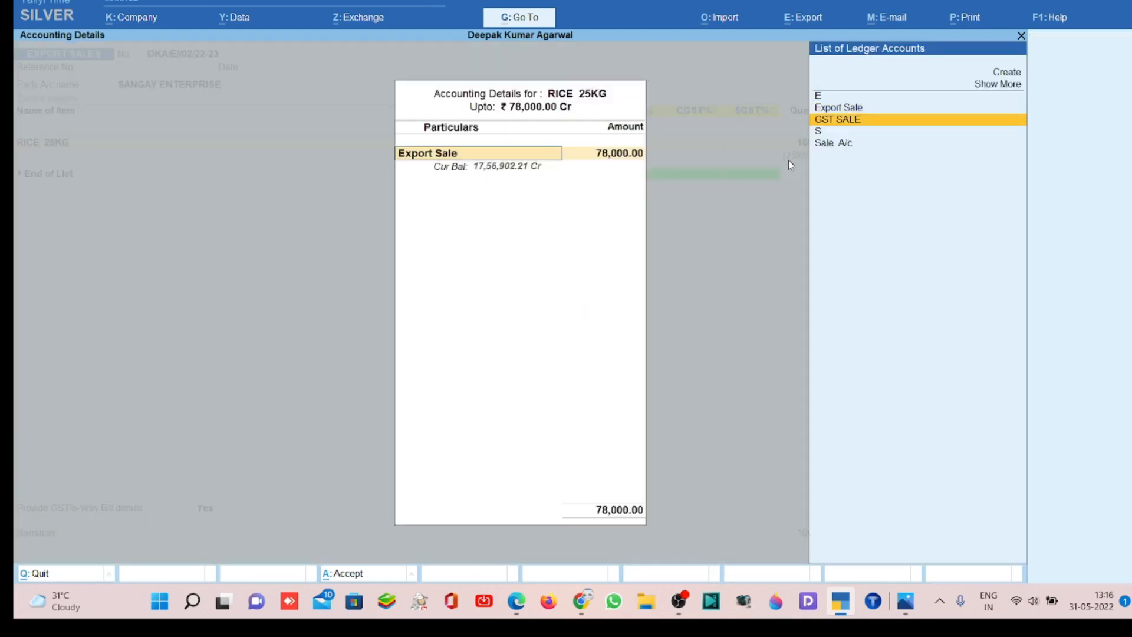
key("Up")
key("Return")
key("Return")
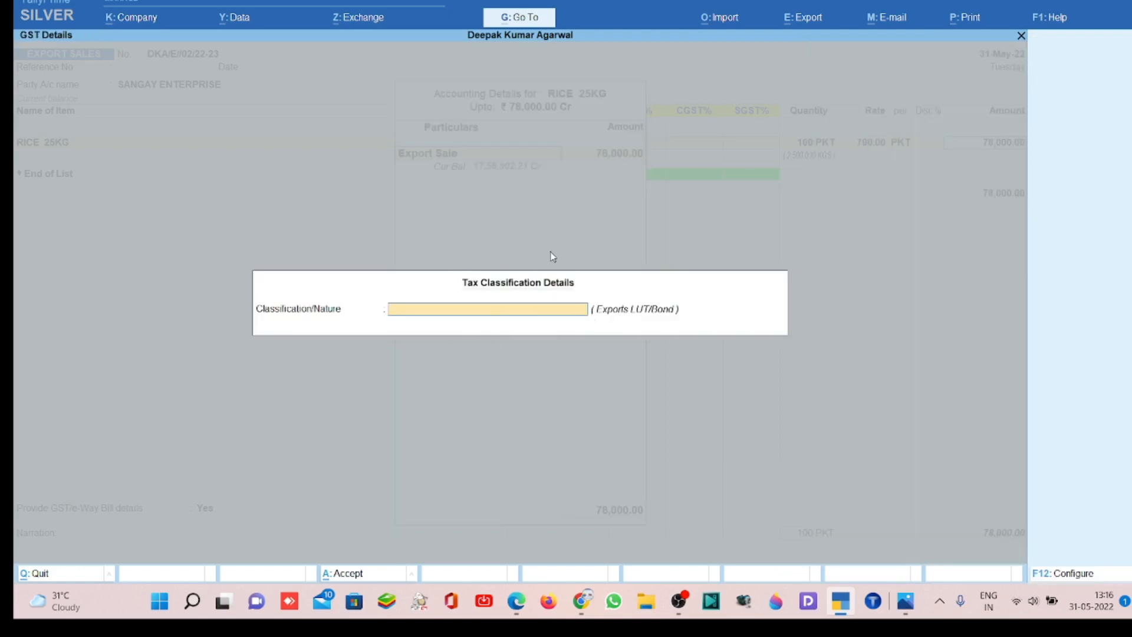
- Set the rice item's tax classification/nature to Exports LUT/Bond
key("Down")
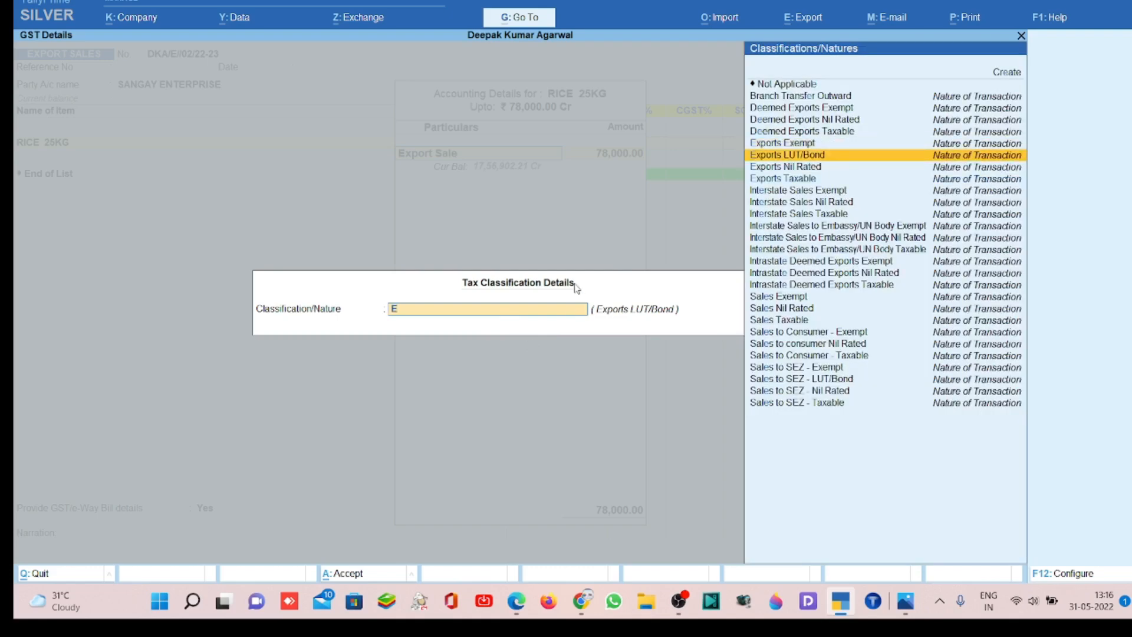
key("Return")
key("Return")
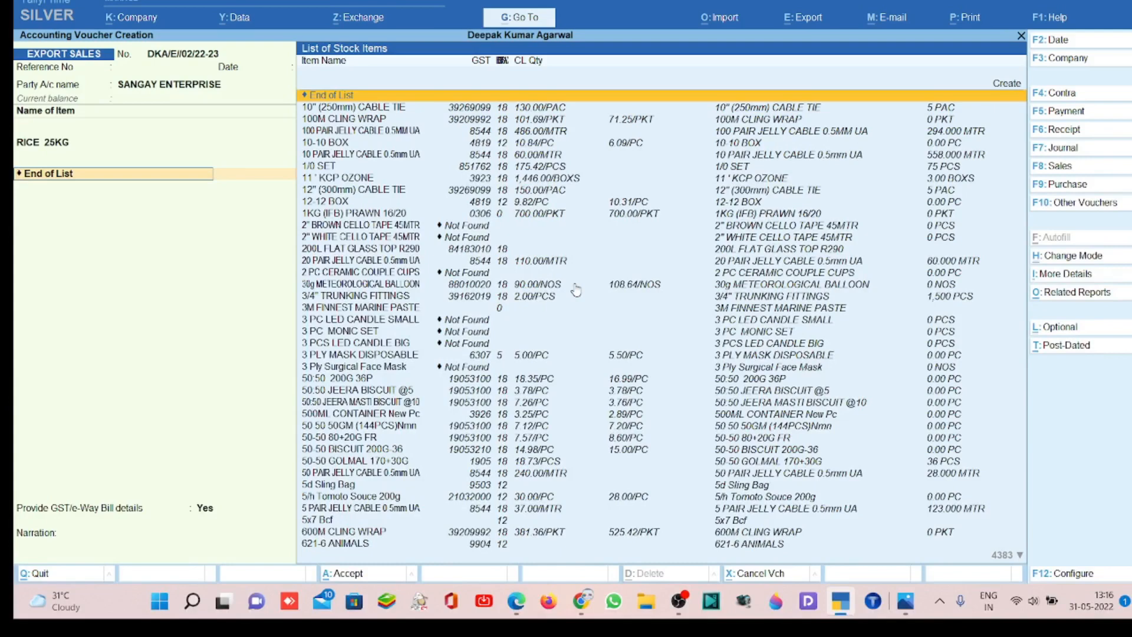
- Change the RICE 25KG item's tax classification/nature to Exports Taxable and finish the item list
key("BackSpace")
key("Return")
key("Return")
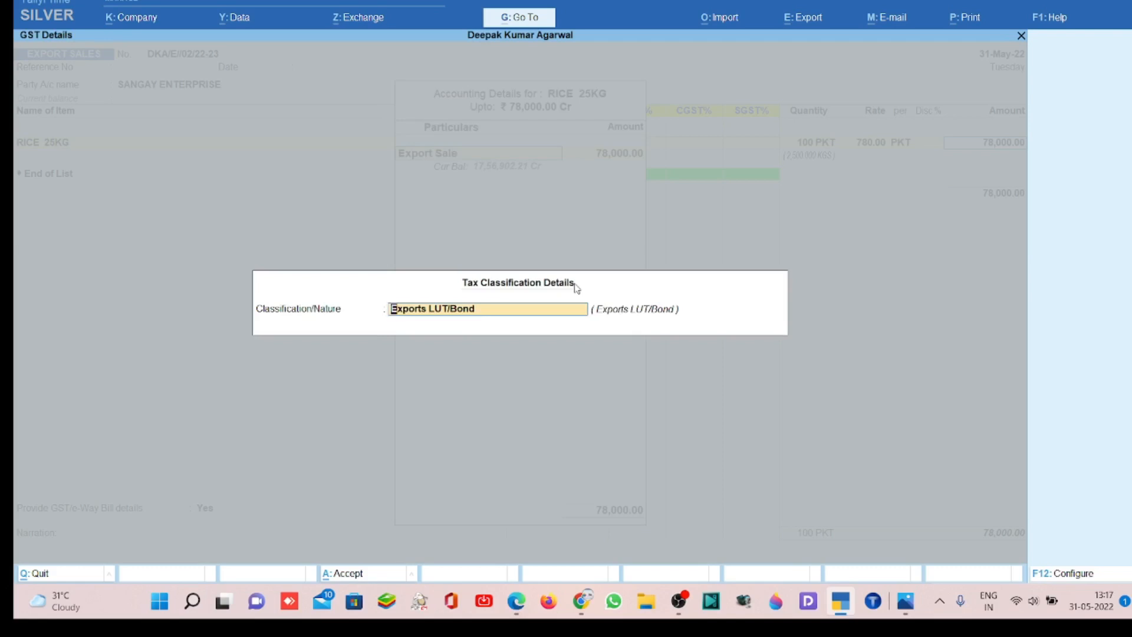
type("E")
key("Down")
key("Down")
key("Down")
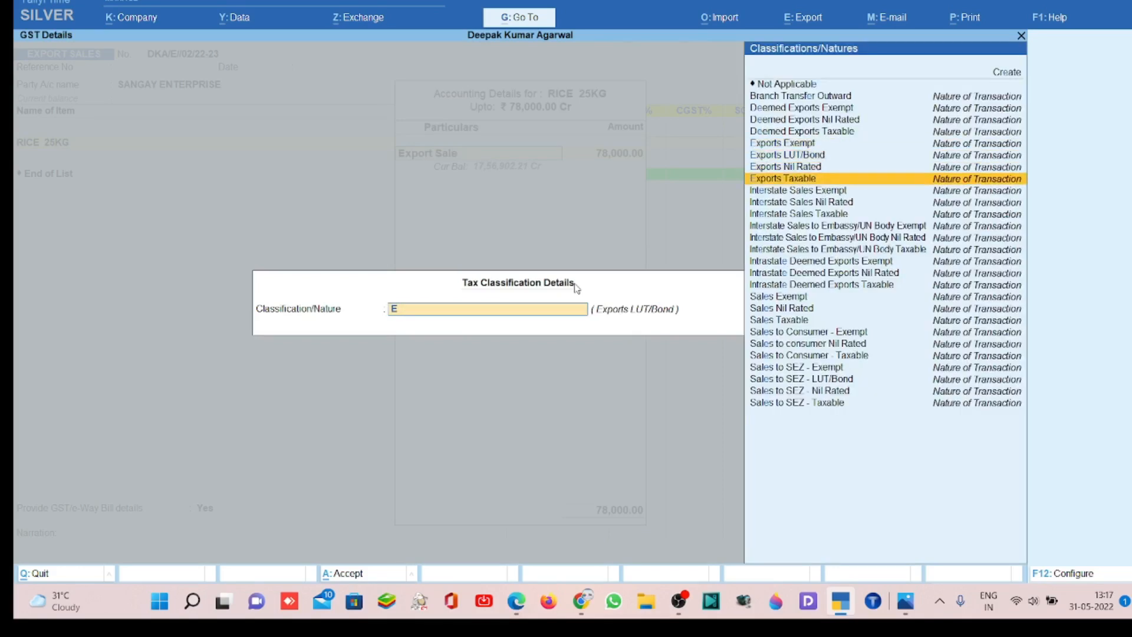
key("Return")
key("Return")
key("Return")
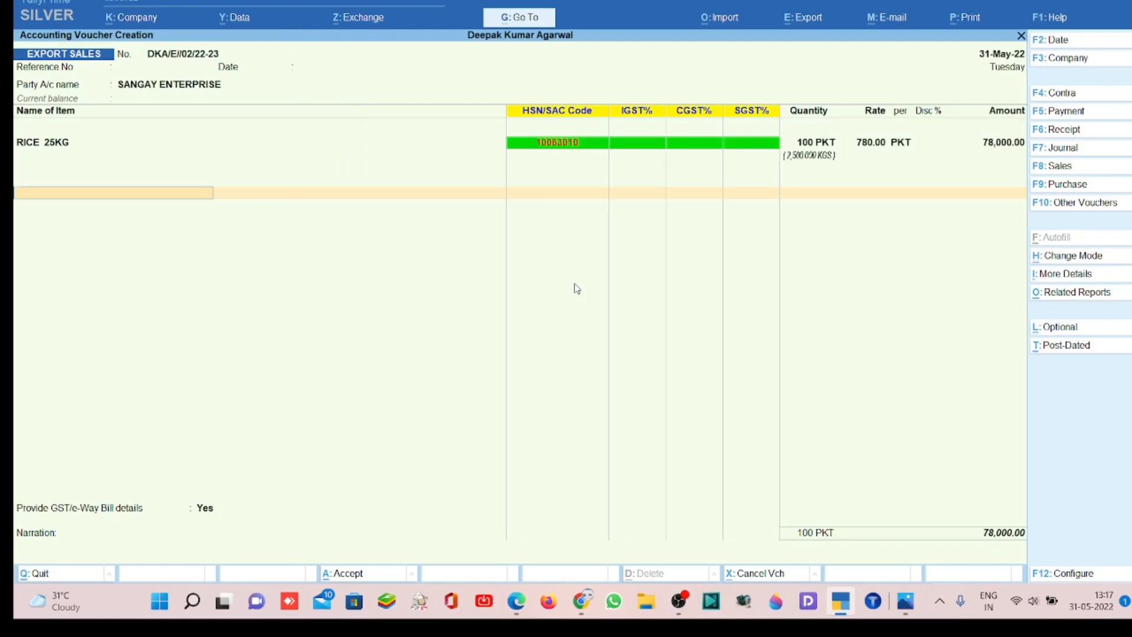
- Add the IGST ledger on the line below the rice item
type("IST")
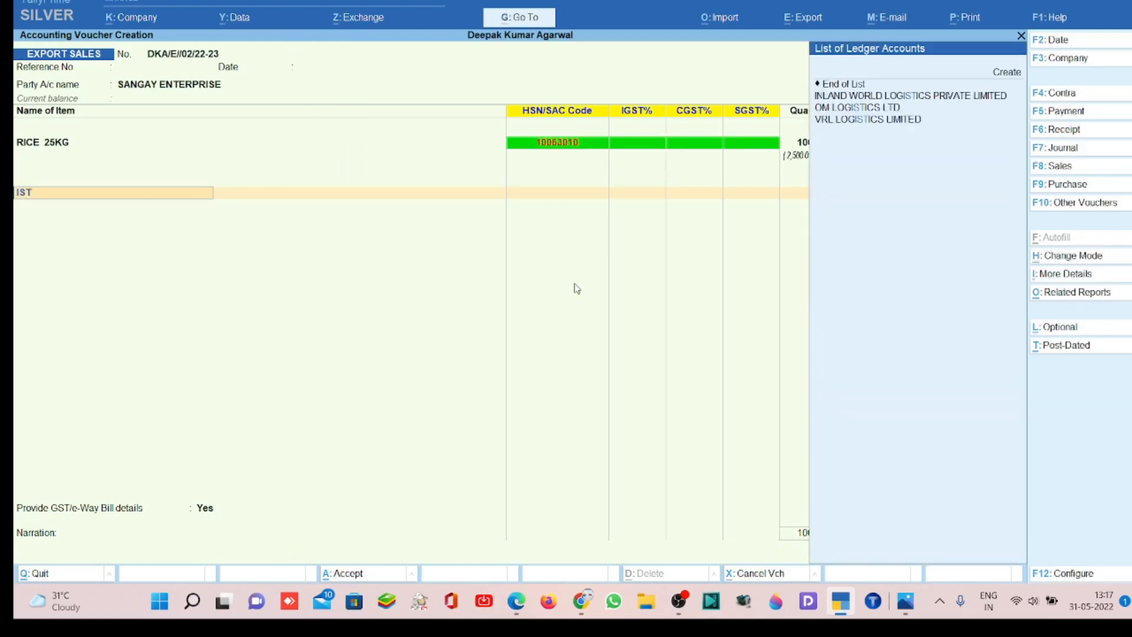
key("BackSpace")
key("BackSpace")
type("GST")
key("Return")
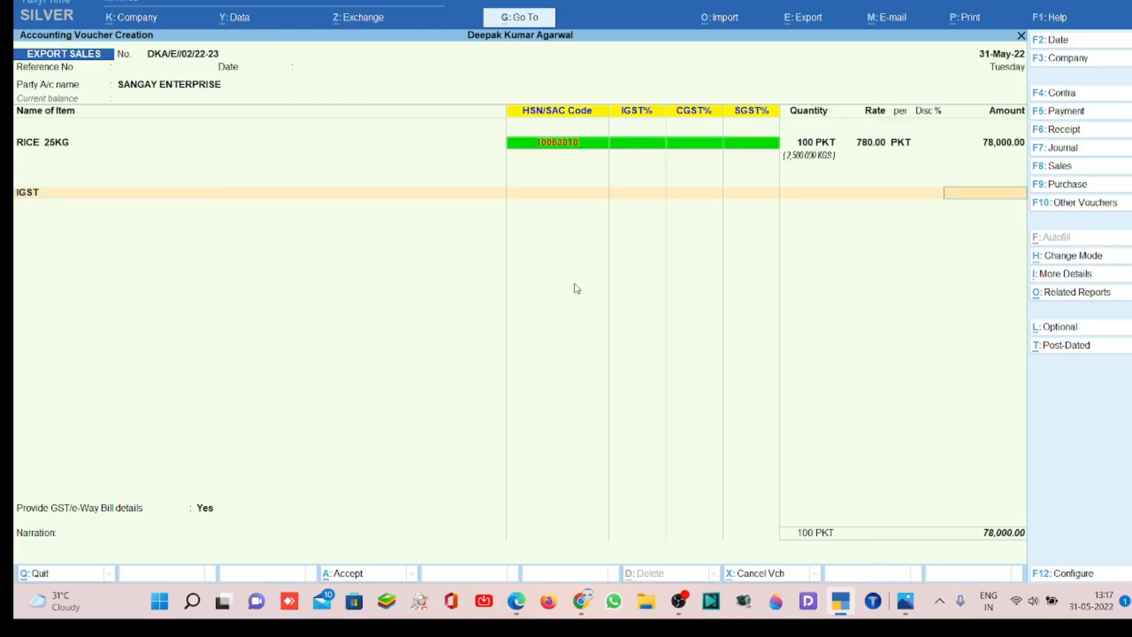
- Reopen the rice item's tax classification, keeping the party and dispatch details, and set it back to Exports LUT/Bond
key("BackSpace")
key("BackSpace")
key("BackSpace")
key("BackSpace")
key("BackSpace")
key("BackSpace")
key("BackSpace")
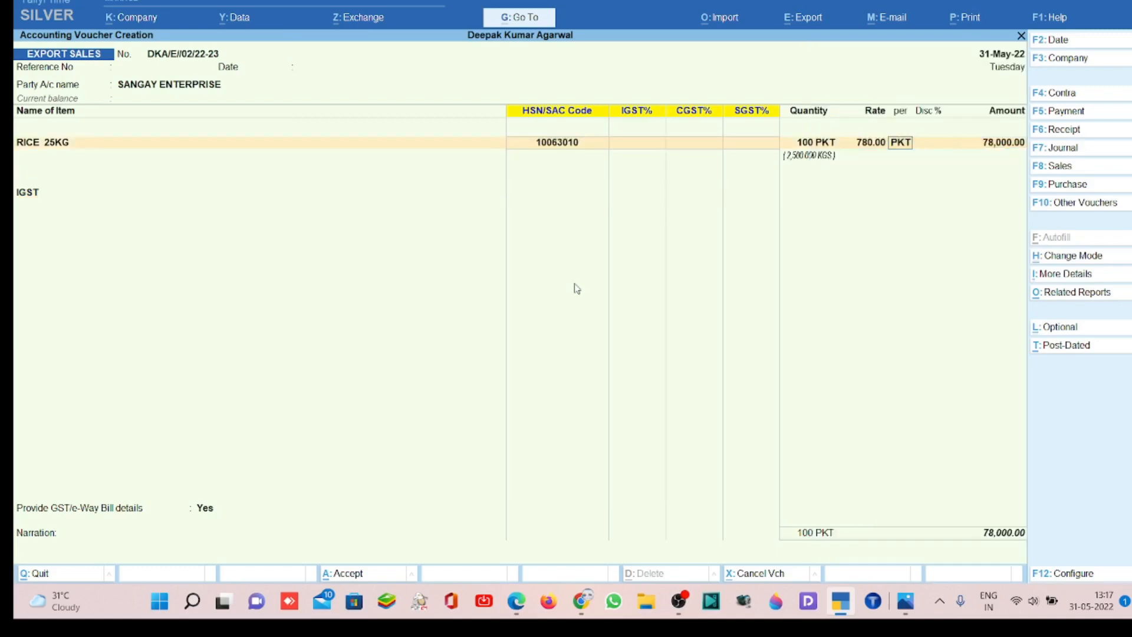
key("Return")
key("Return")
key("Return")
key("Return")
key("Return")
key("Return")
key("Return")
key("Return")
key("Return")
key("Return")
key("Return")
key("Return")
key("Return")
key("Return")
key("Return")
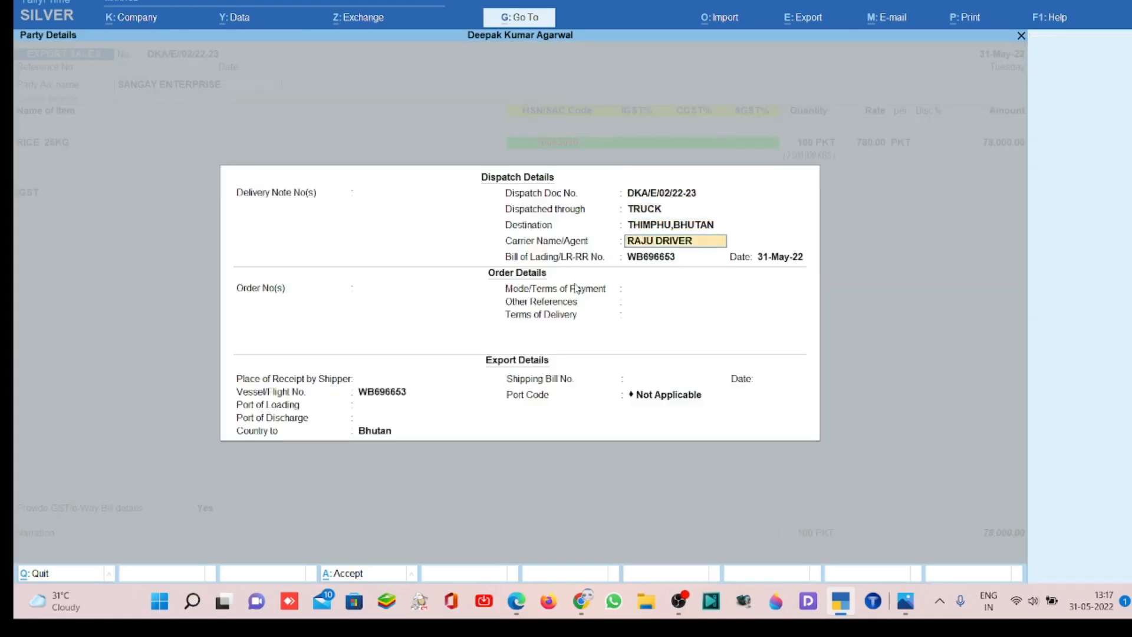
key("Return")
key("Return")
key("Return")
key("Return")
key("Return")
key("Return")
key("Return")
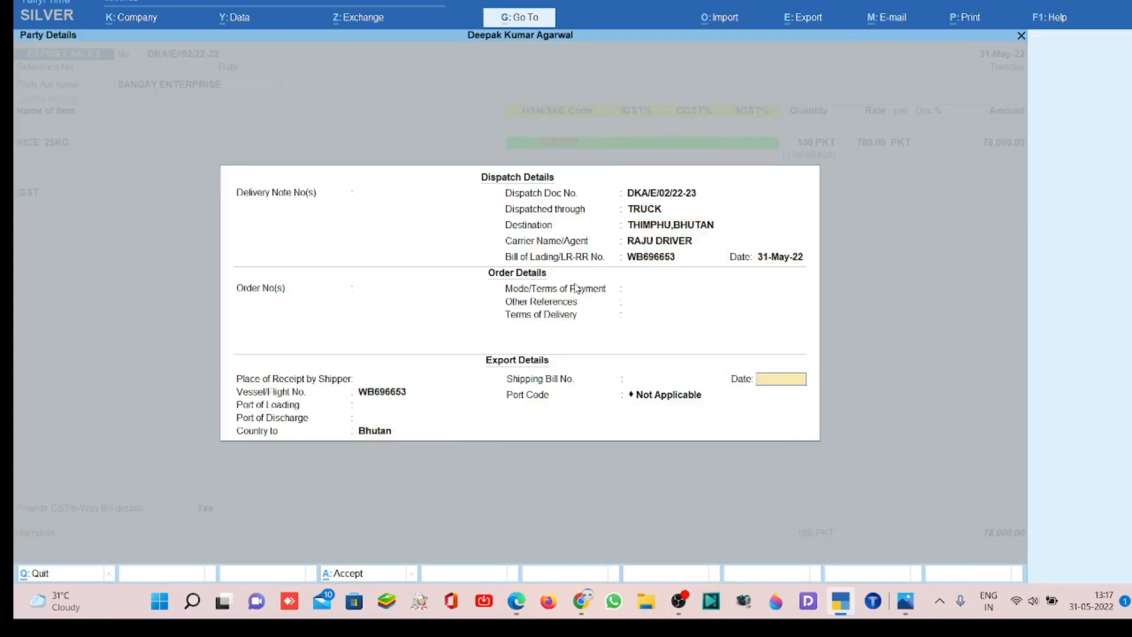
key("Return")
key("Return")
key("Return")
key("Return")
key("Return")
key("Return")
key("Return")
key("Return")
key("Return")
key("Return")
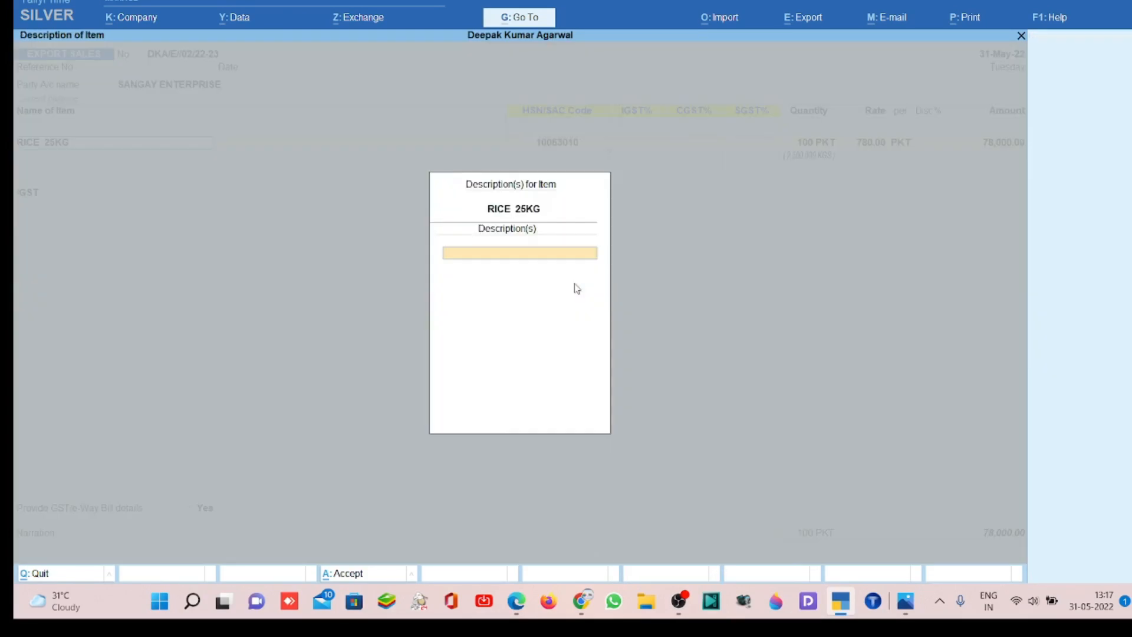
key("Return")
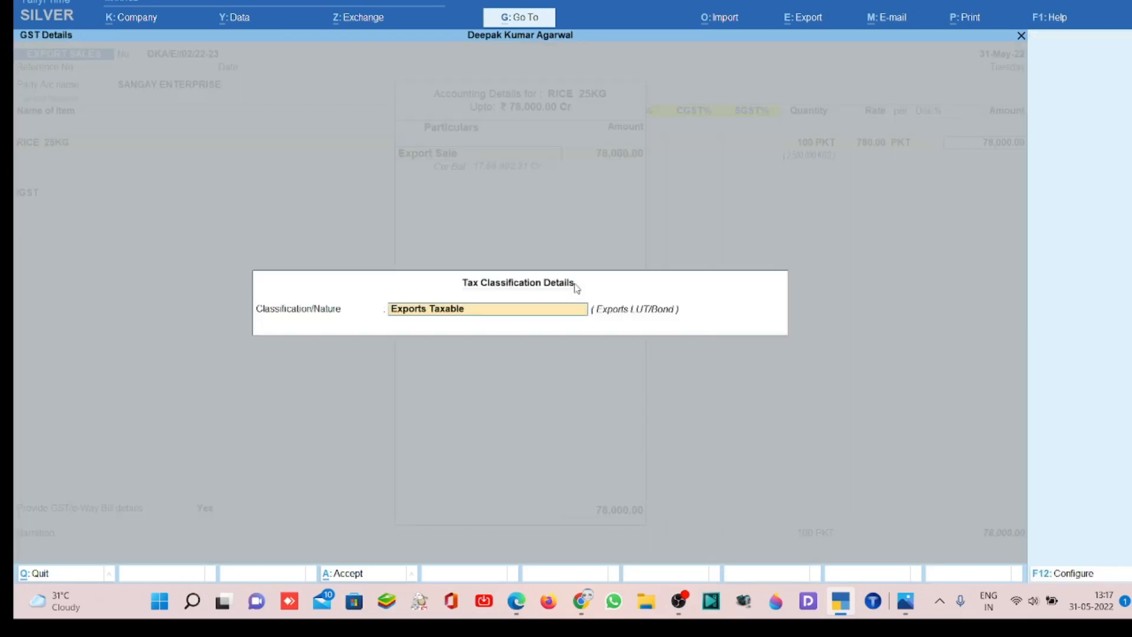
type("E")
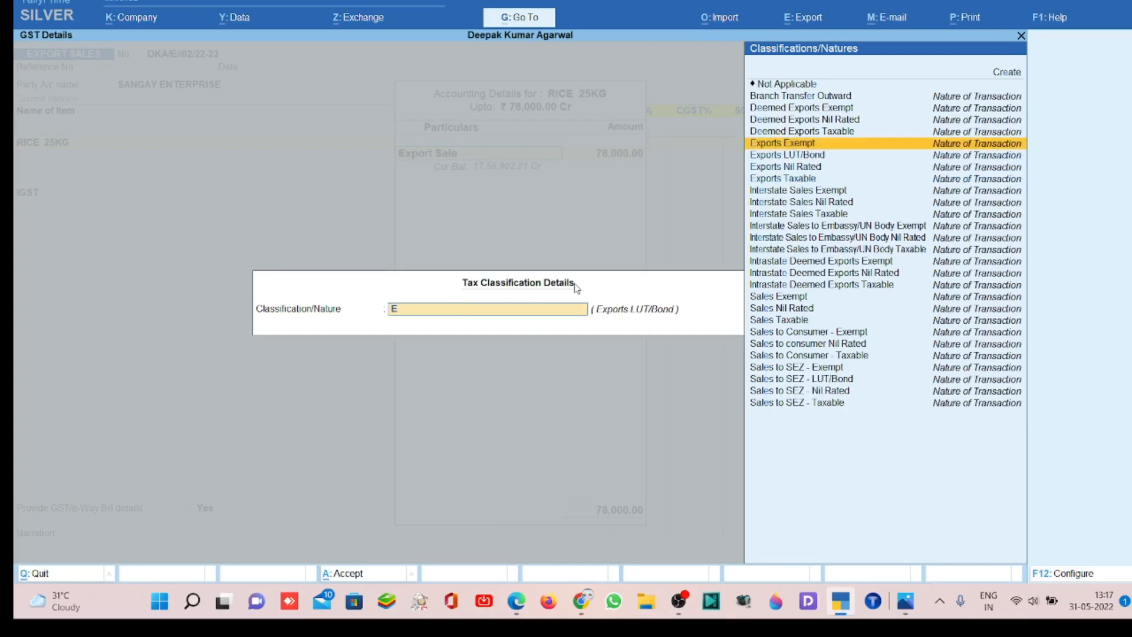
key("Down")
key("Return")
- Replace the IGST ledger line below the rice item with End of List
key("Return")
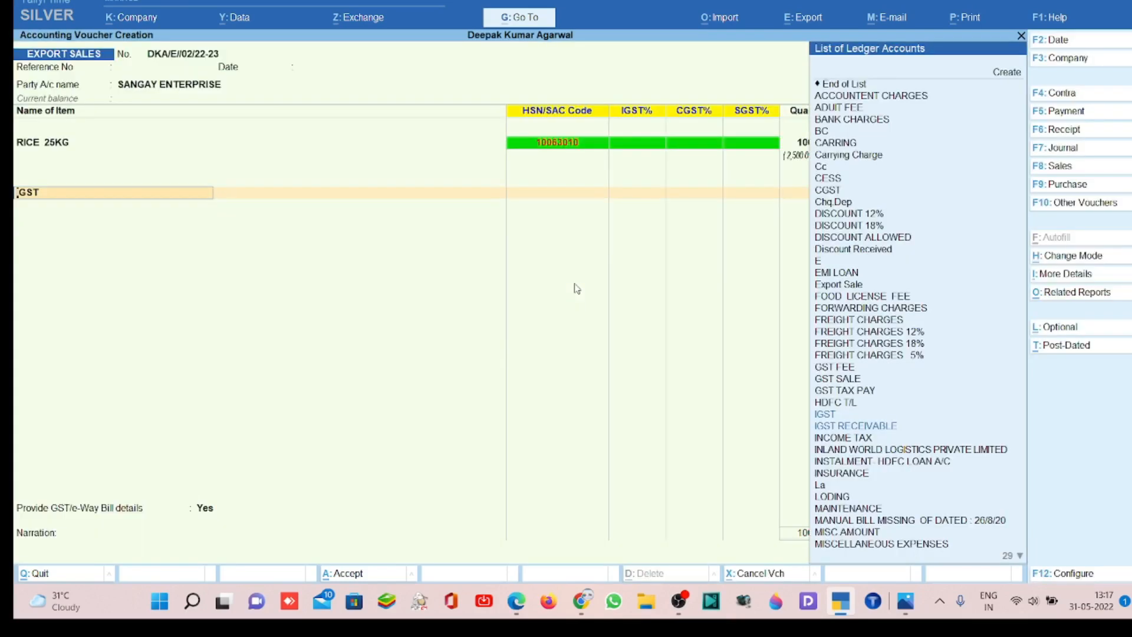
key("Up")
key("Up")
key("Up")
key("Return")
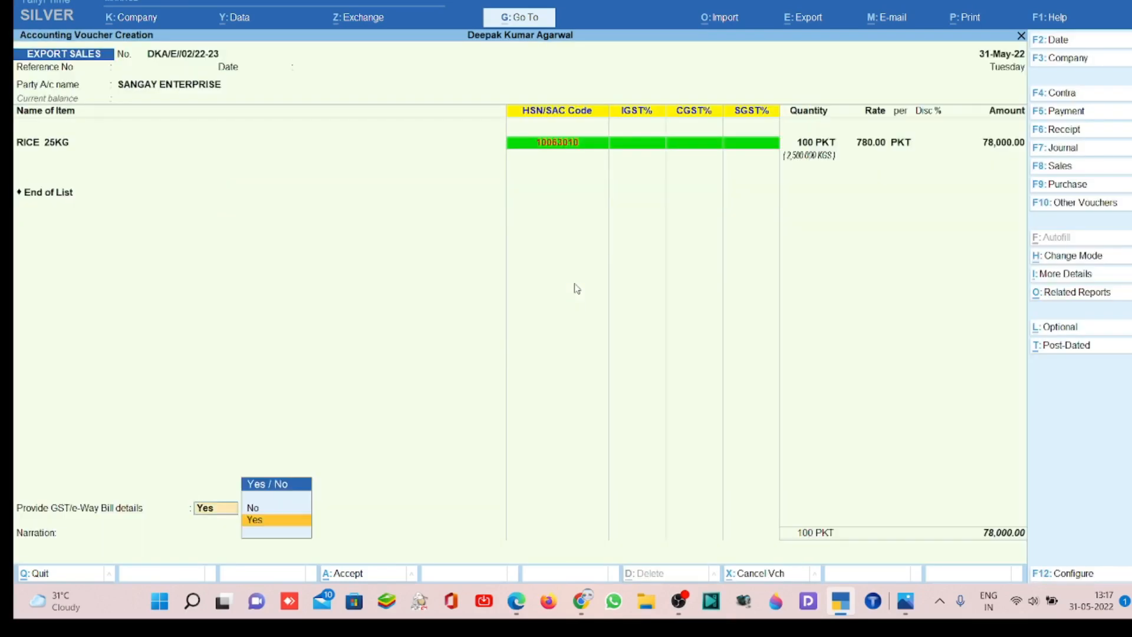
key("BackSpace")
key("Return")
key("Return")
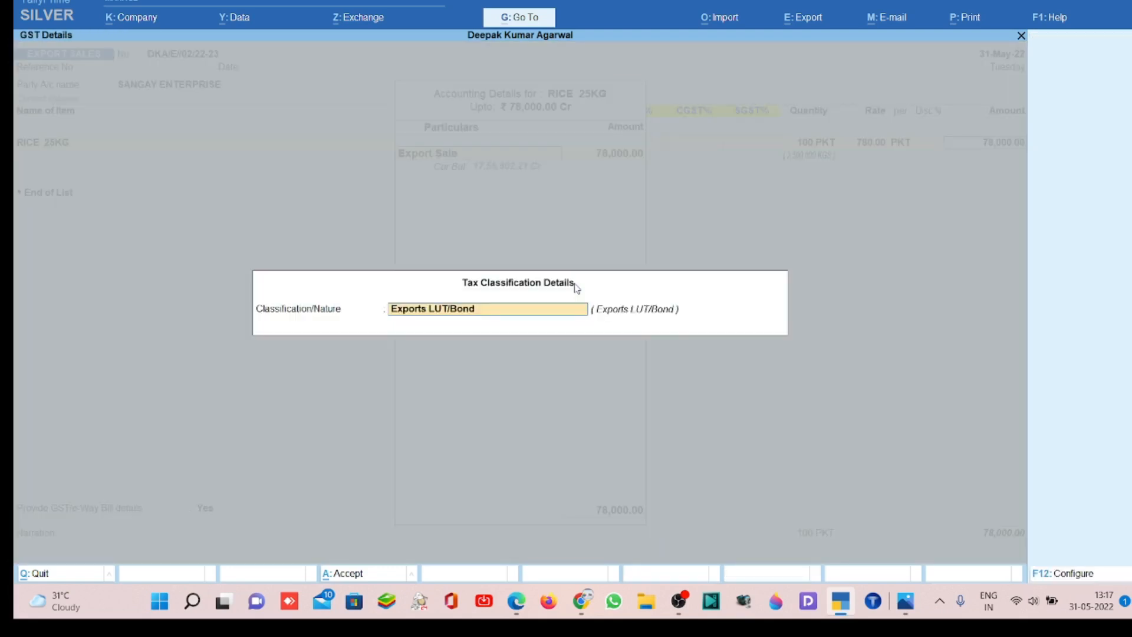
type("E")
key("Down")
key("Down")
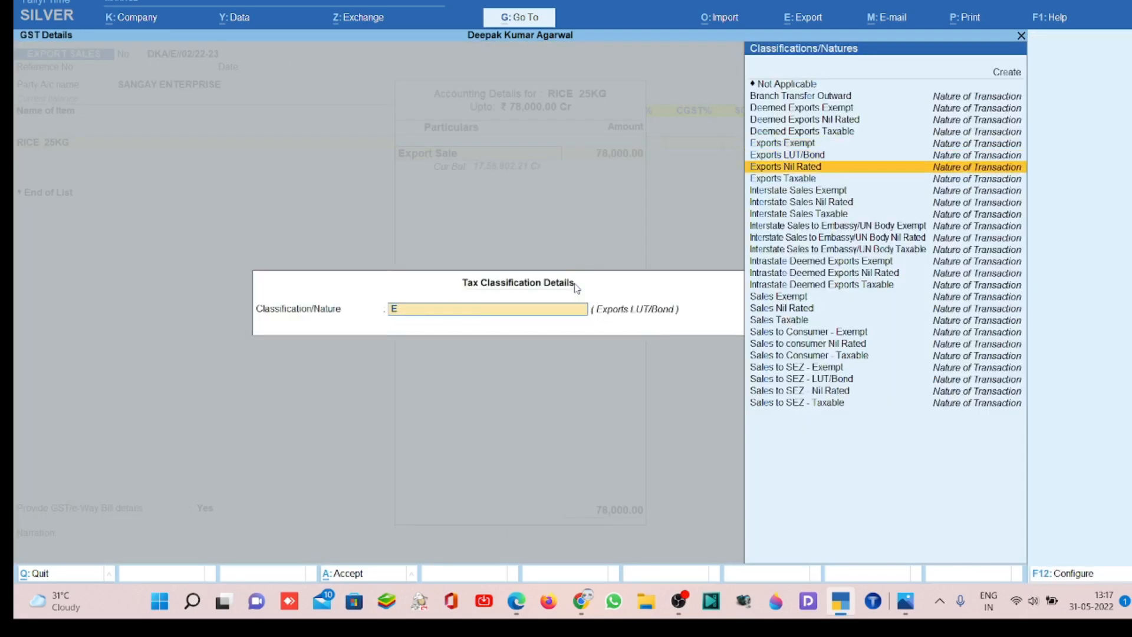
key("Down")
key("BackSpace")
key("Escape")
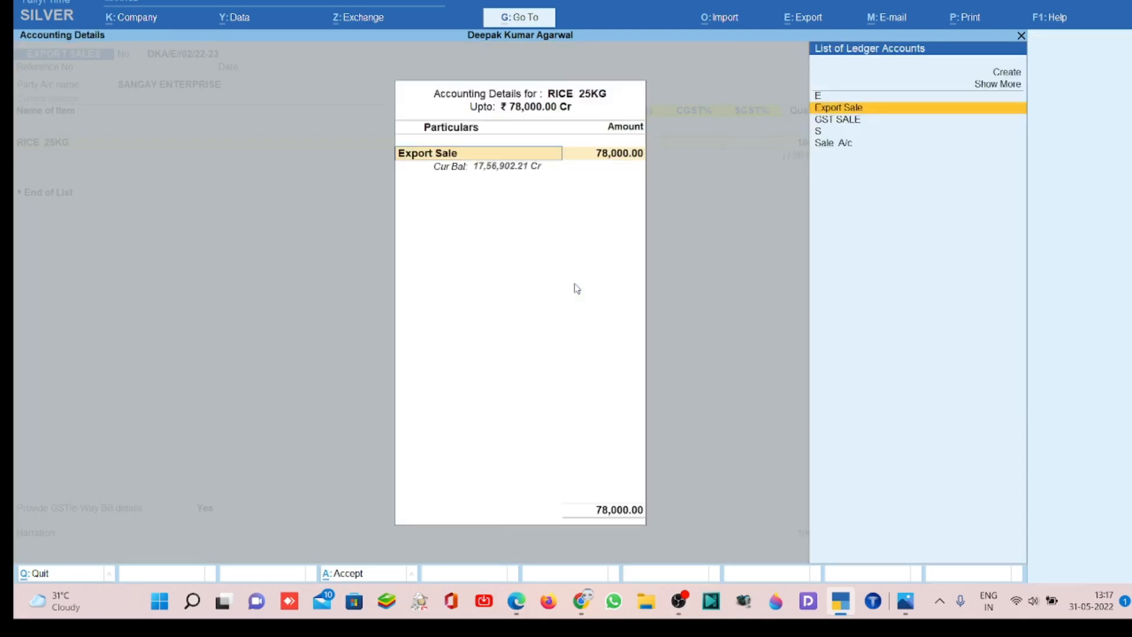
- Keep the rice item's Export Sale ledger and Exports LUT/Bond classification, and continue to the next item line
key("Return")
key("Return")
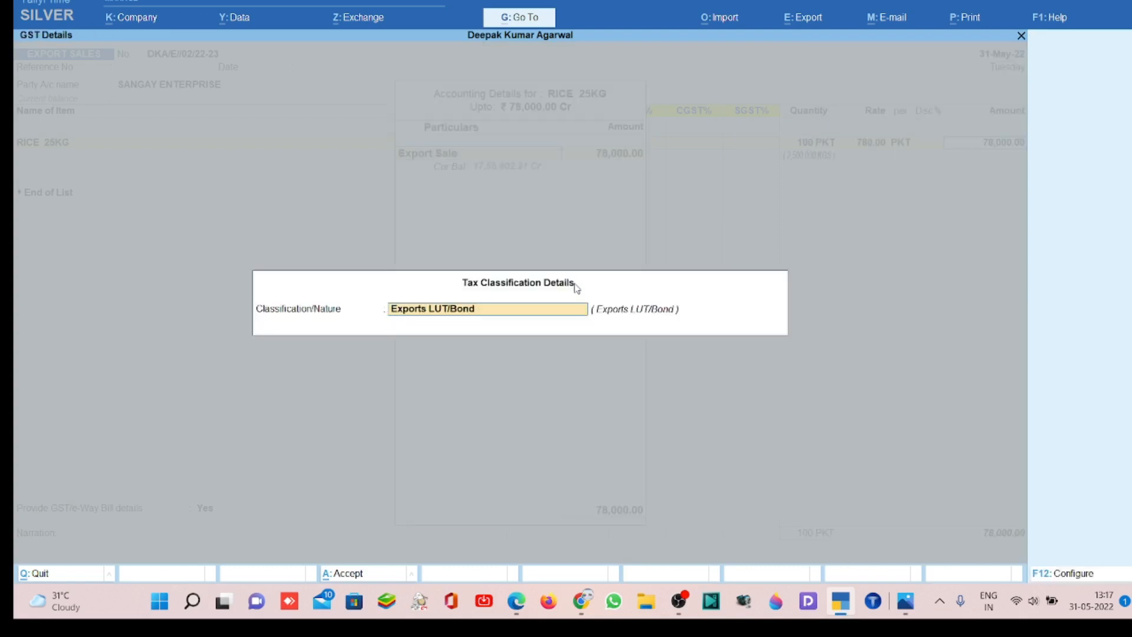
key("Return")
key("Return")
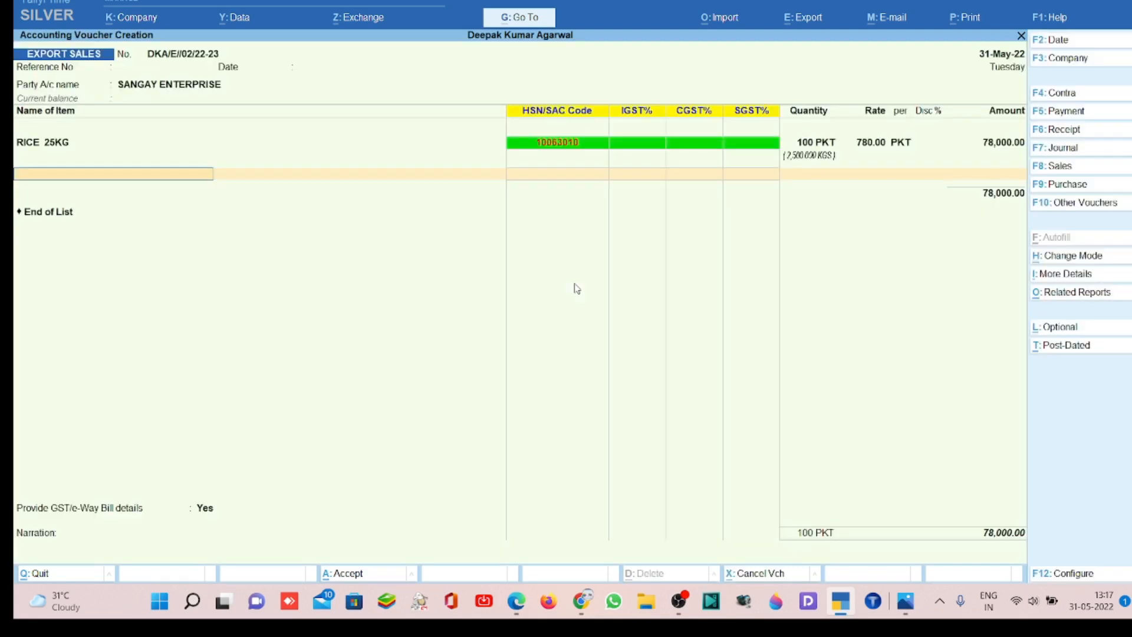
- Create a new stock item named M OIL 1LTR 16PCS under Primary, without an alias
key("alt")
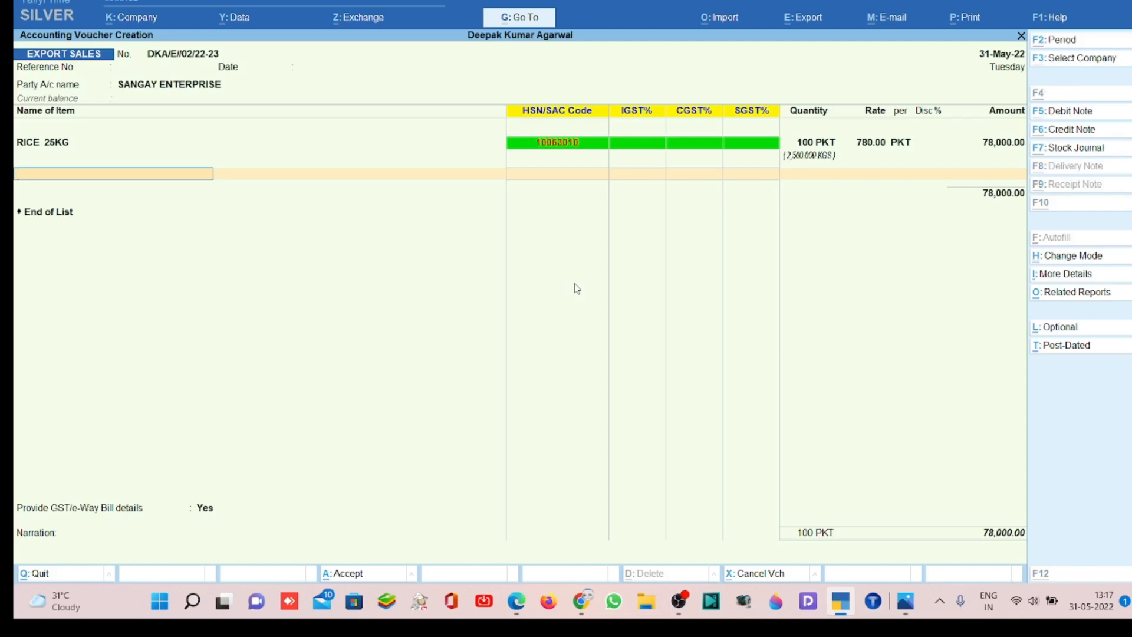
key("alt+c")
type("M")
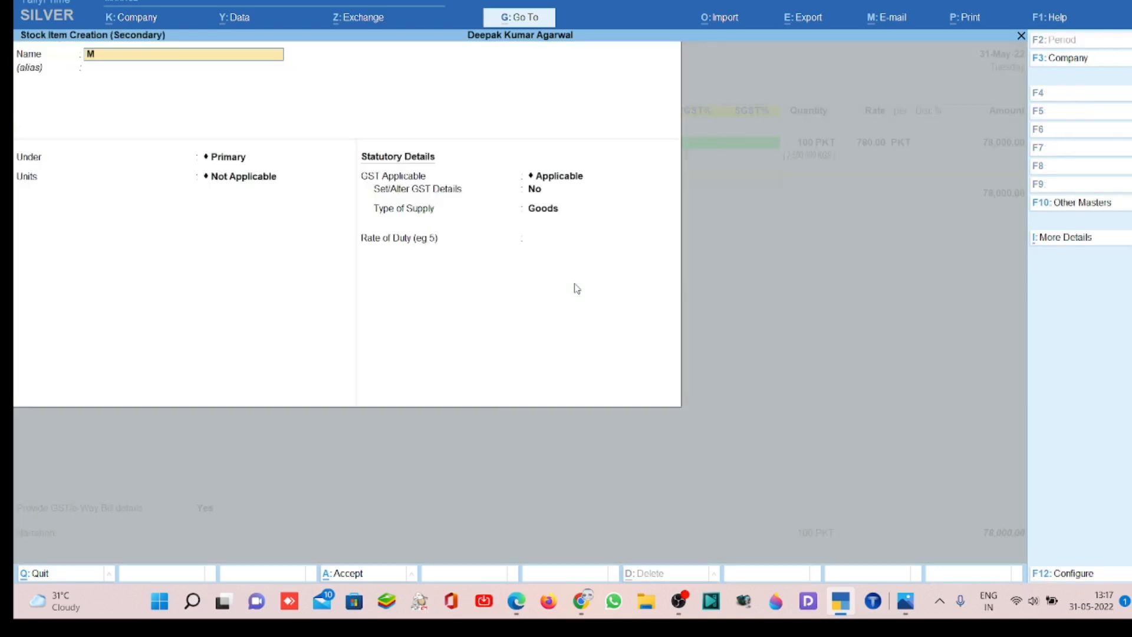
type(" OIL")
type("  1LTR")
type(" 16")
type("PK")
key("BackSpace")
type("CS")
key("Return")
key("Return")
key("Return")
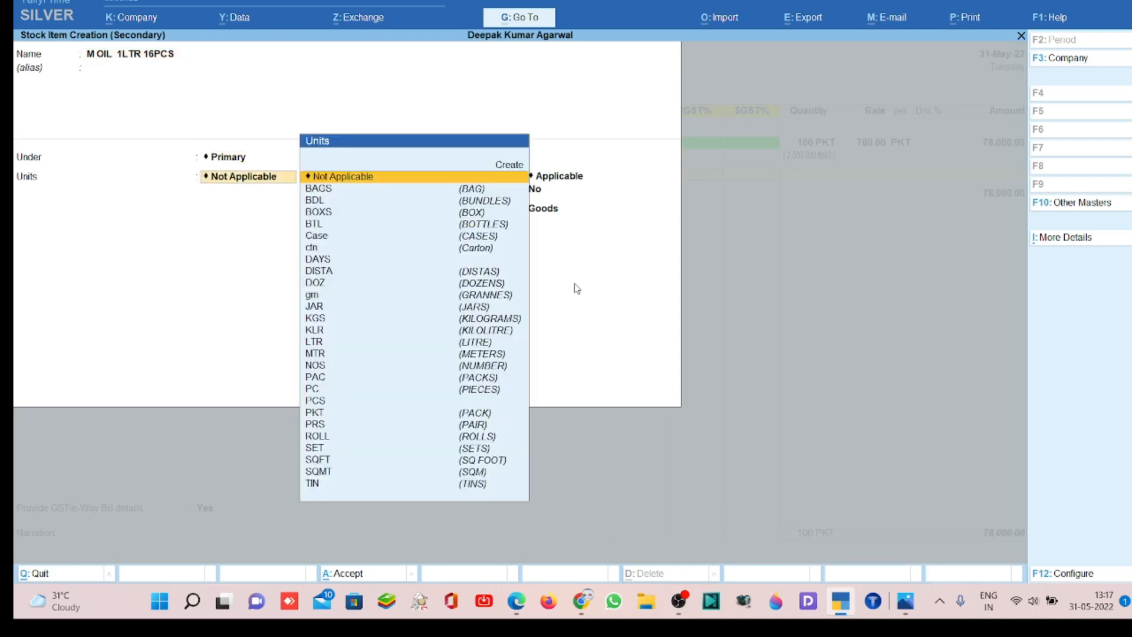
- Set the oil item's unit to ctn. and alternate unit to PCS, with 16 PCS equal to 1 ctn
type("ctn")
key("Return")
type("PCS")
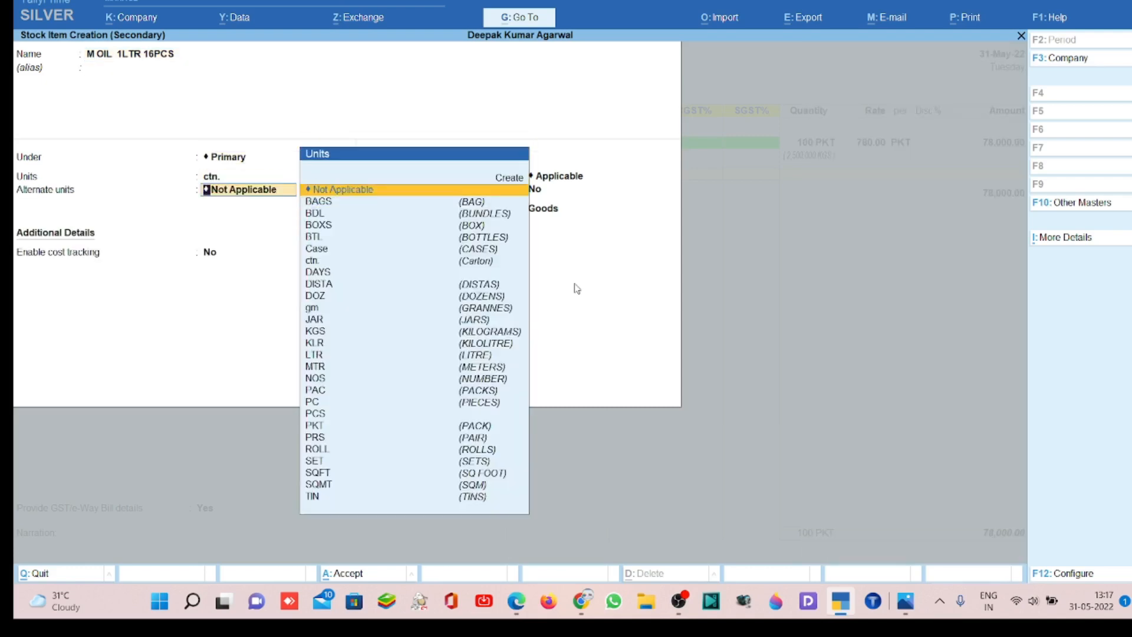
key("Return")
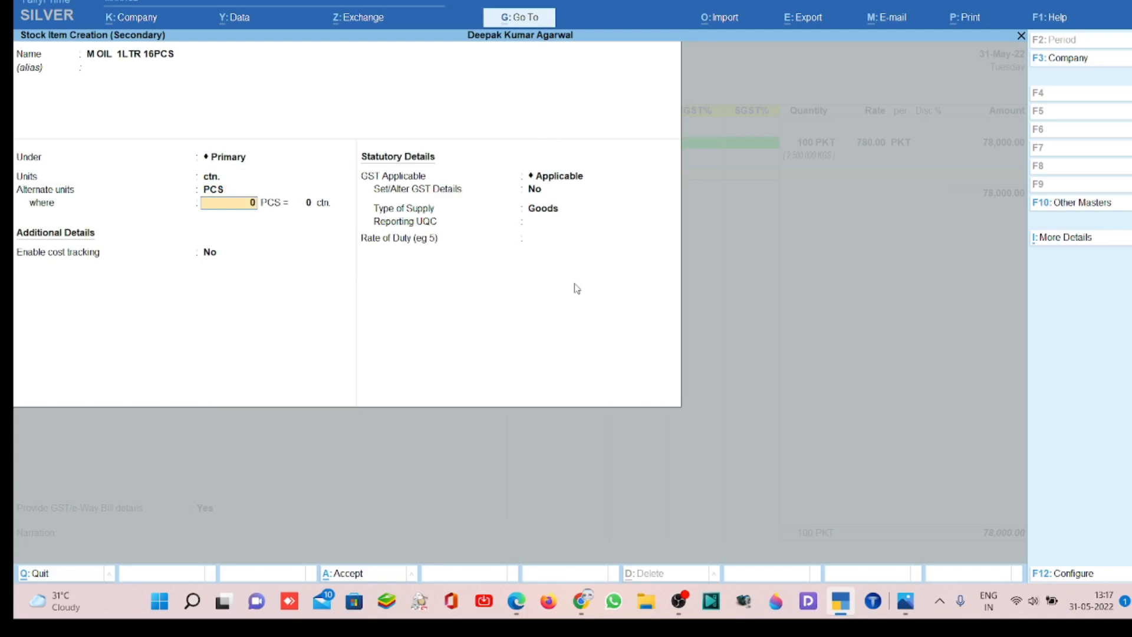
type("15")
key("Return")
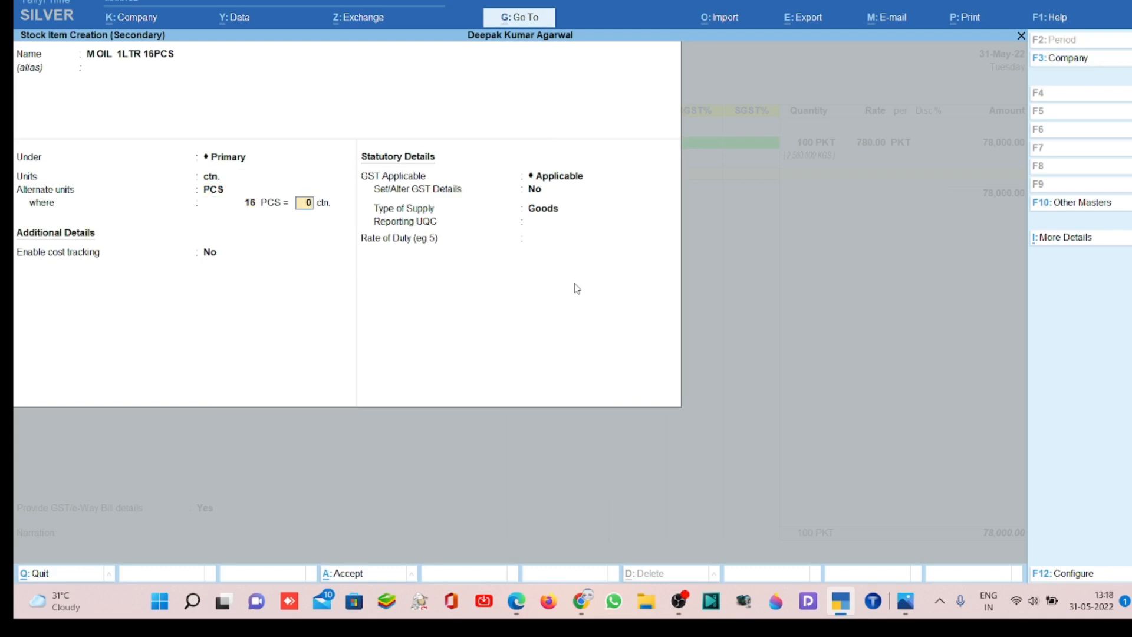
type("1")
key("Return")
key("Return")
key("Return")
- Enable GST details for the oil item and enter HSN/SAC code 15149120
type("Y")
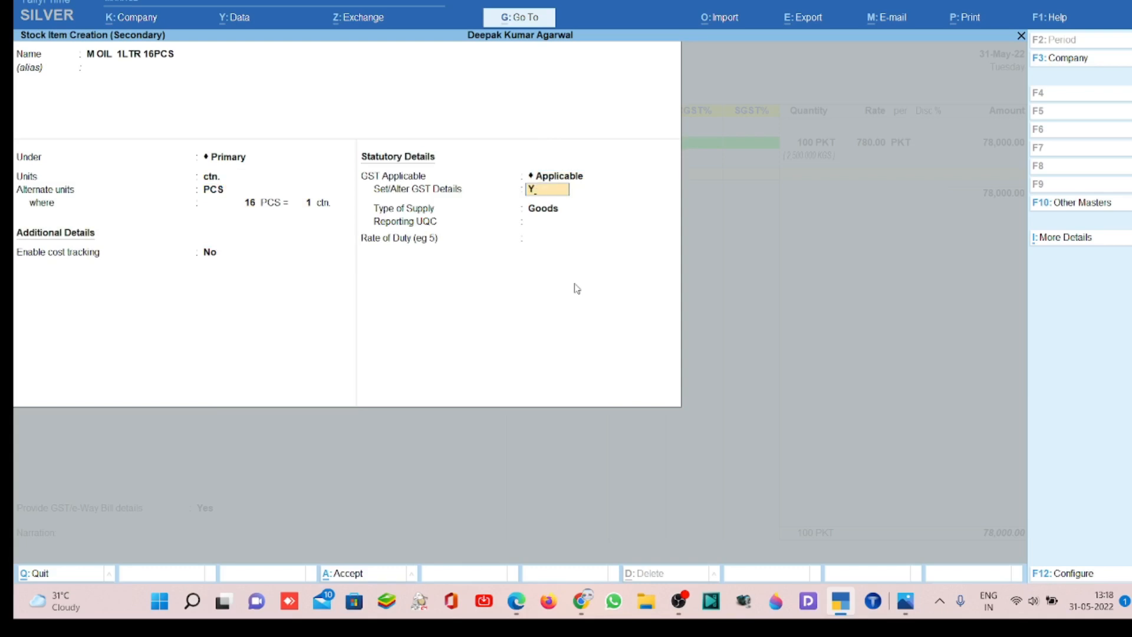
key("Return")
key("Return")
key("Return")
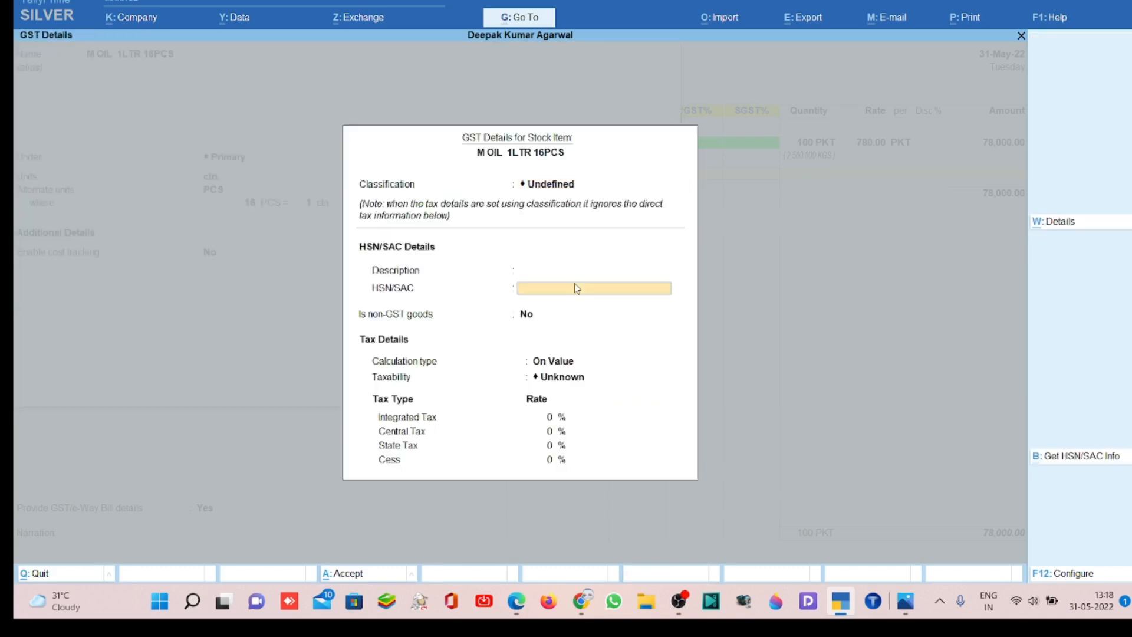
type("15149120")
key("Return")
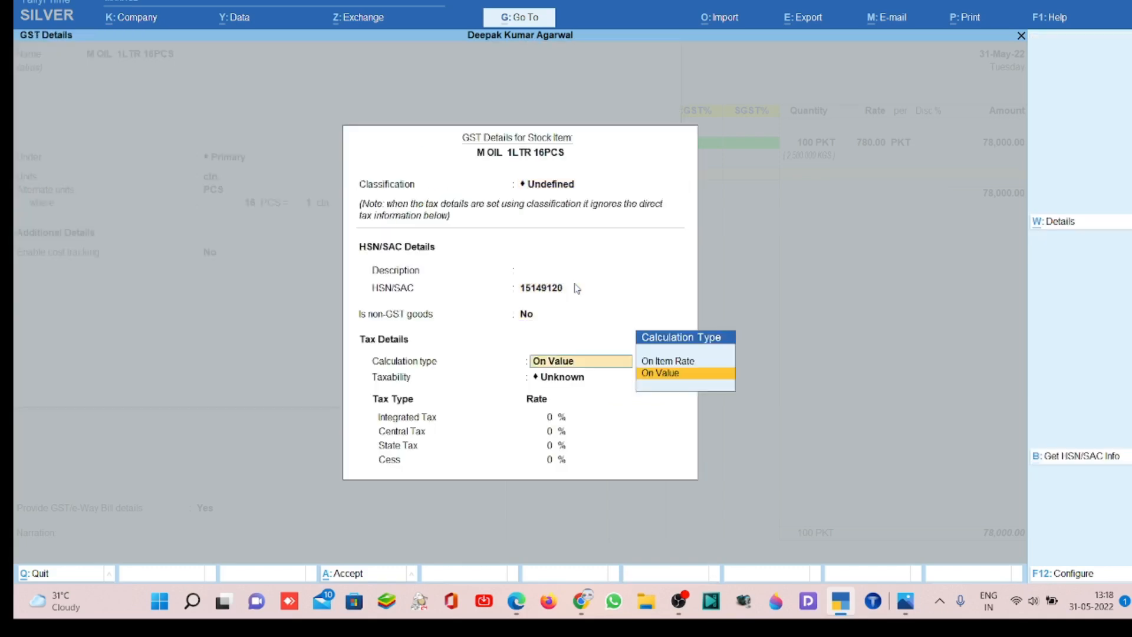
- Make the oil item taxable on value with an integrated tax rate of 5%, and accept the GST details
key("Return")
type("T")
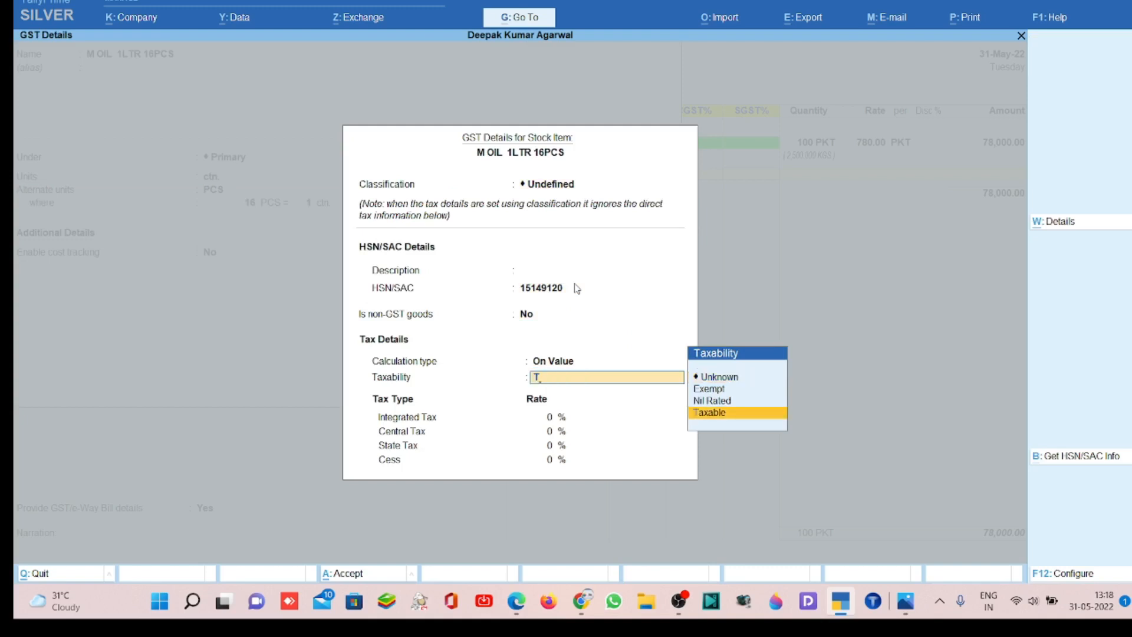
key("Return")
type("5")
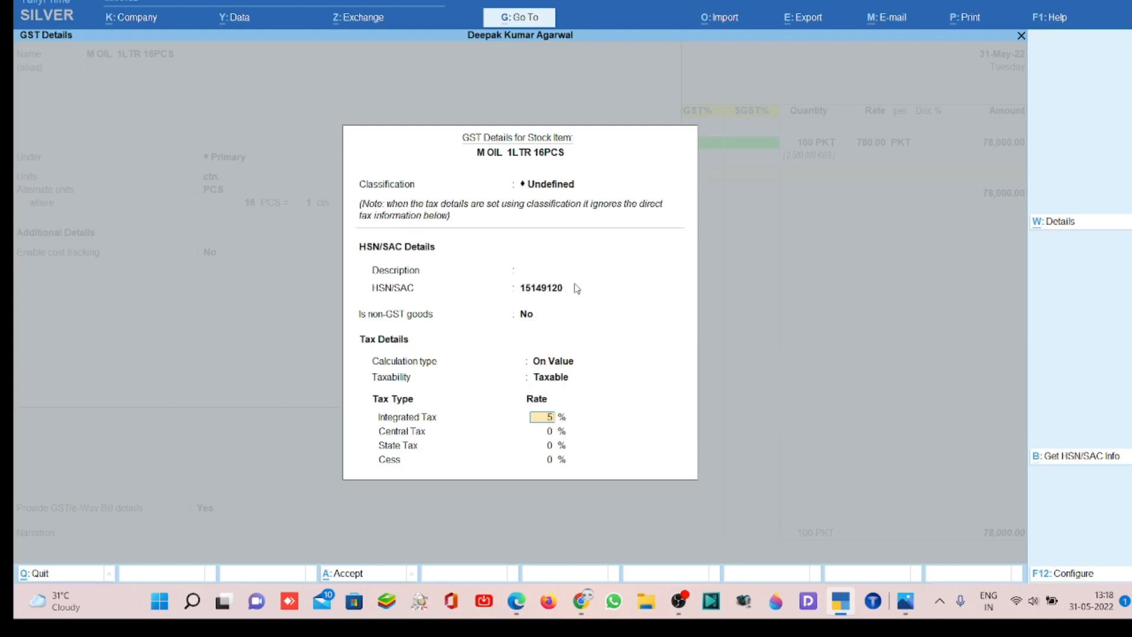
key("Return")
- Keep the supply type as Goods, set the reporting UQC to CTN-CARTONS, and save the oil item
key("Return")
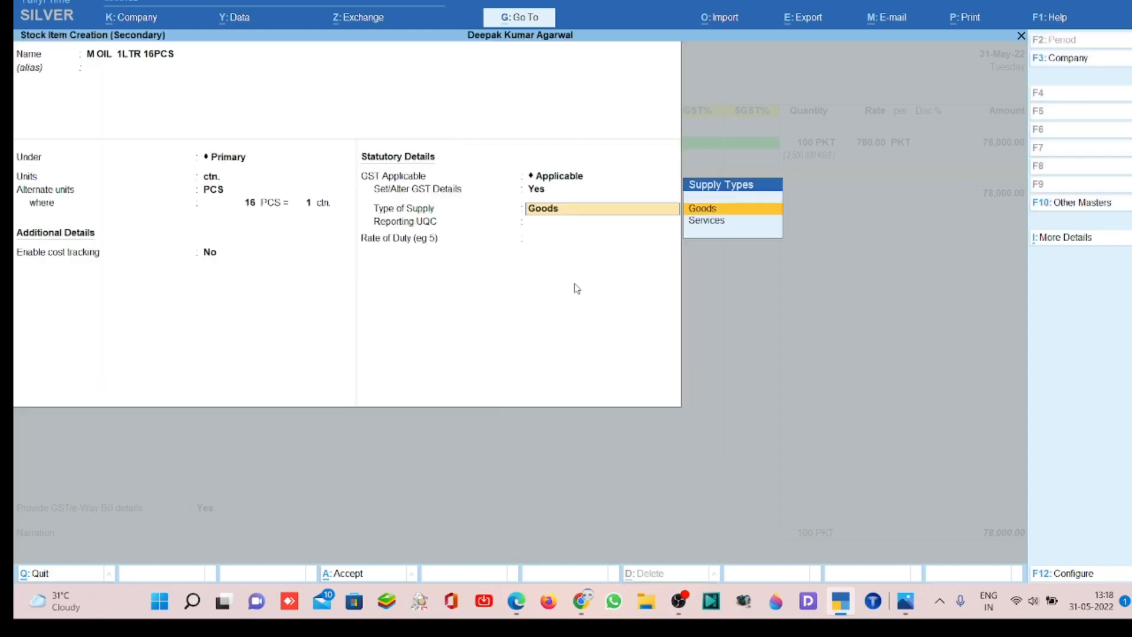
key("Return")
key("Down")
key("Down")
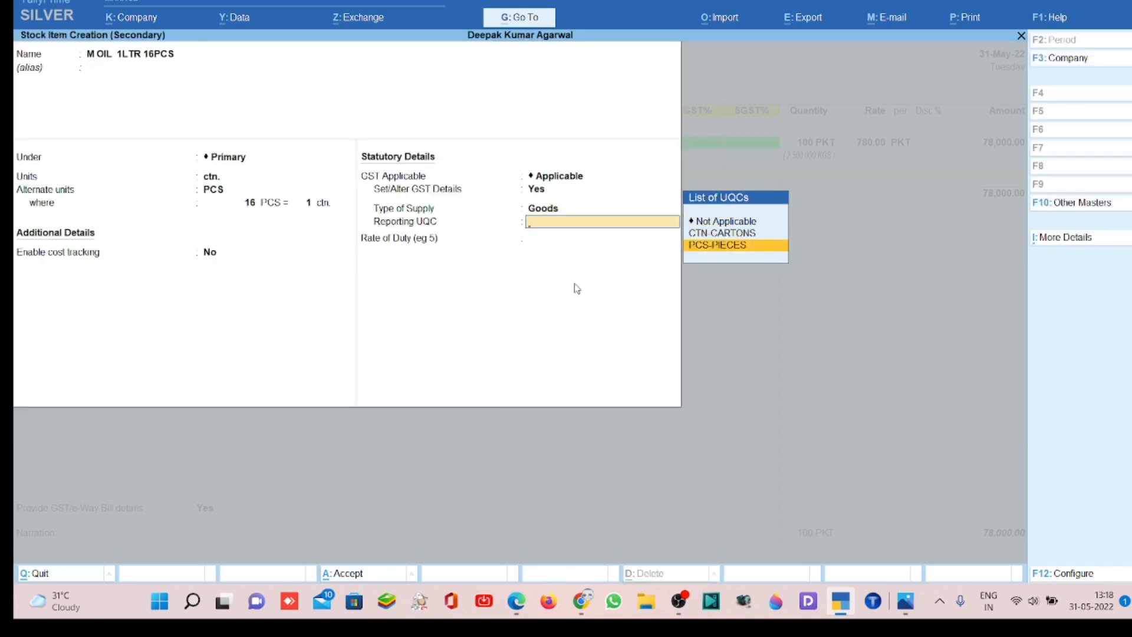
key("Up")
key("Return")
- Leave the oil item's description blank and set its quantity to 100 ctn
key("Return")
key("Return")
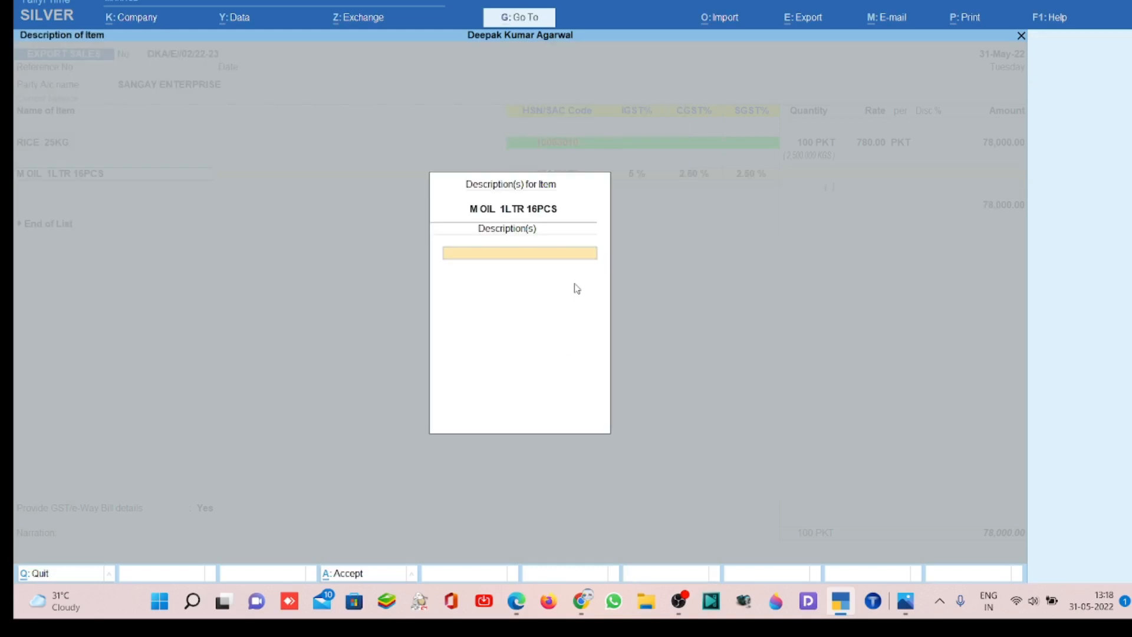
key("Return")
type("100 CTN")
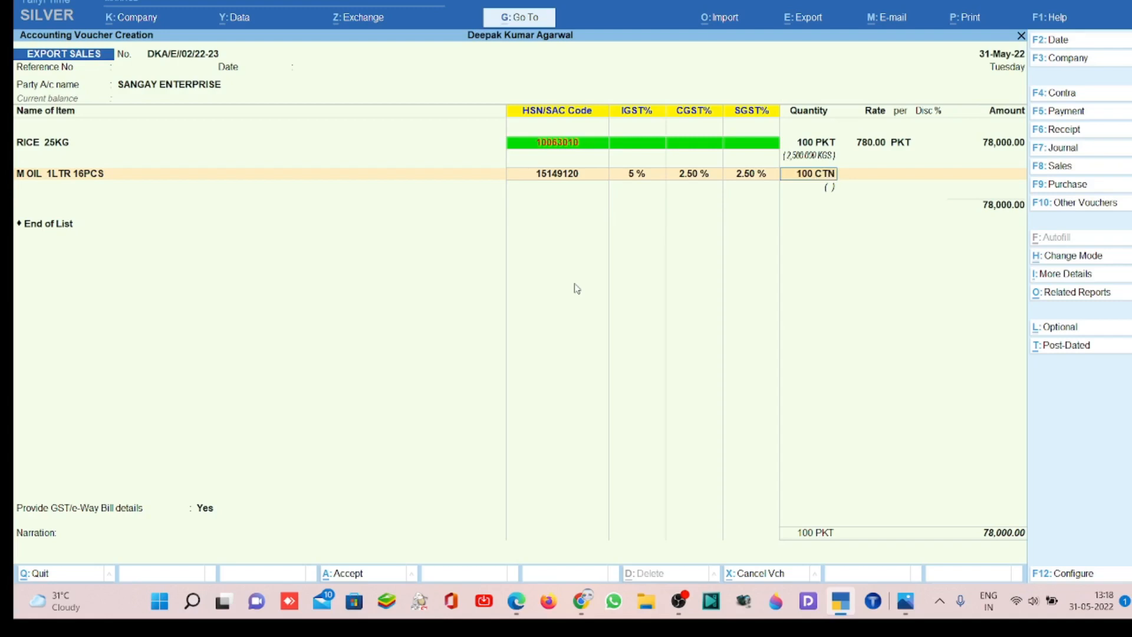
key("Return")
key("Return")
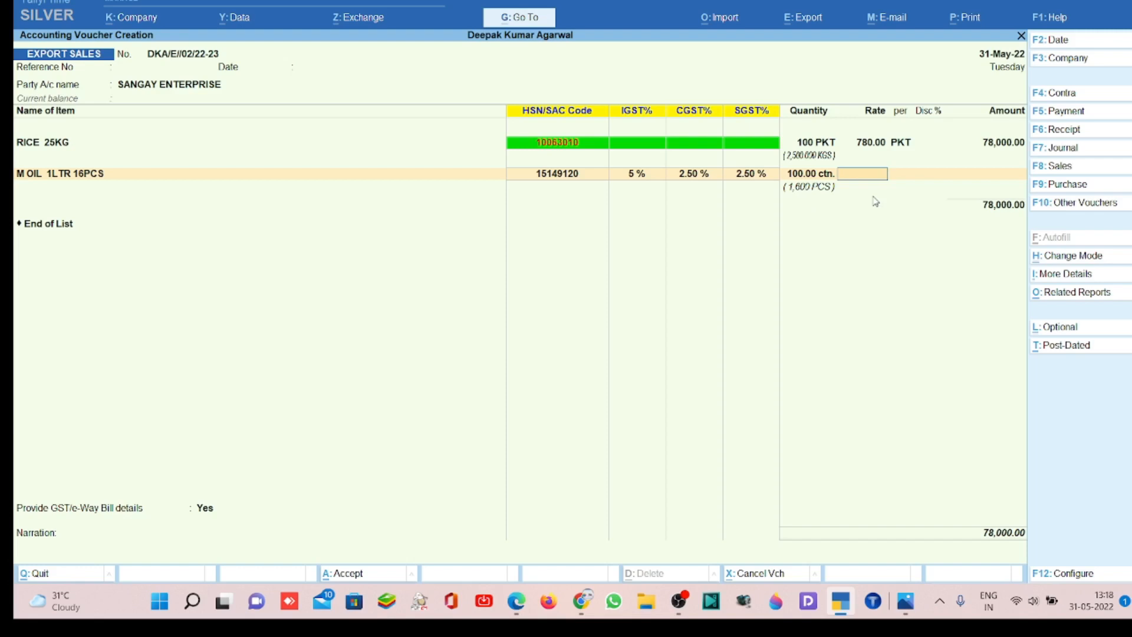
- Set the oil item's rate to 2,250 per ctn
type("190")
key("Return")
key("BackSpace")
key("BackSpace")
key("Return")
type("2,2")
type("50")
key("Return")
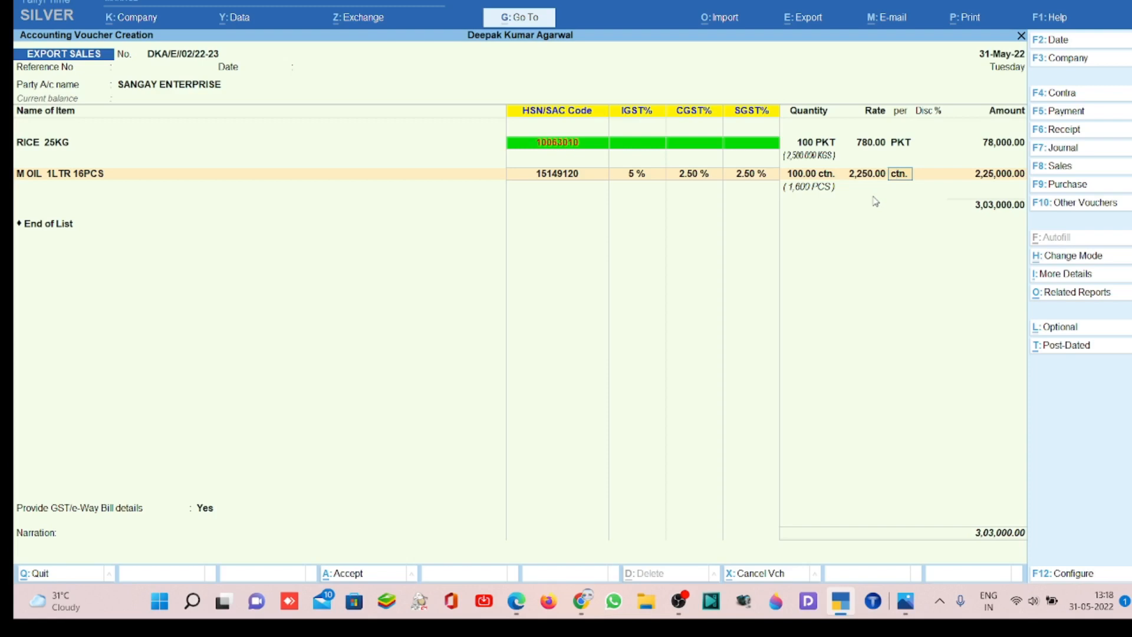
- Accept the oil item's line amount and allocate it to the Export Sale ledger
key("Return")
key("Return")
key("Return")
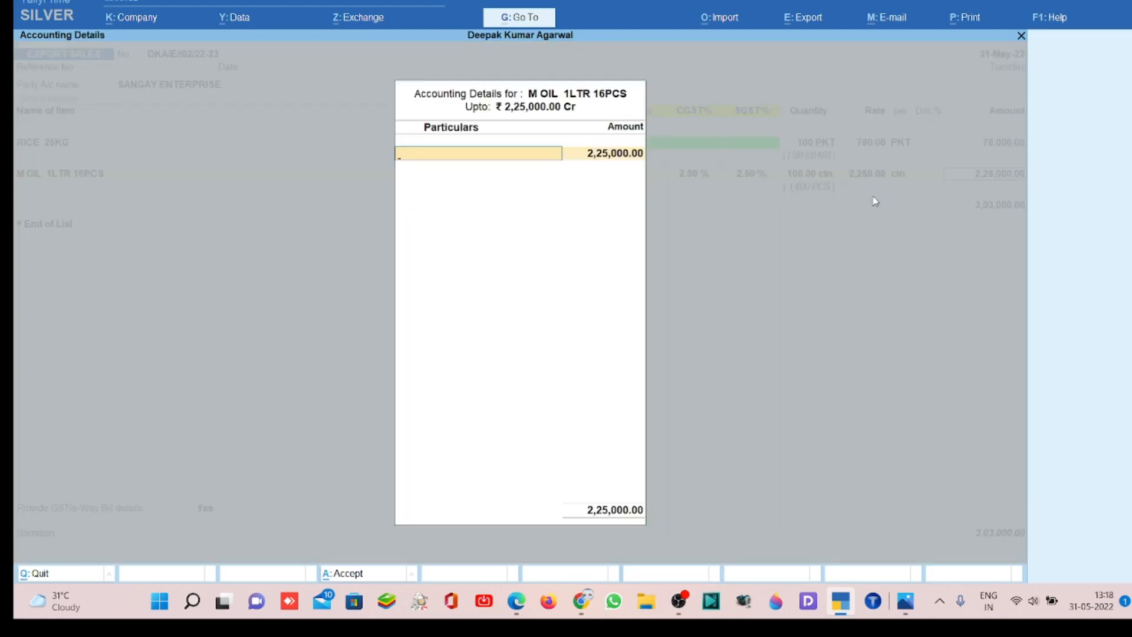
type("E")
key("Return")
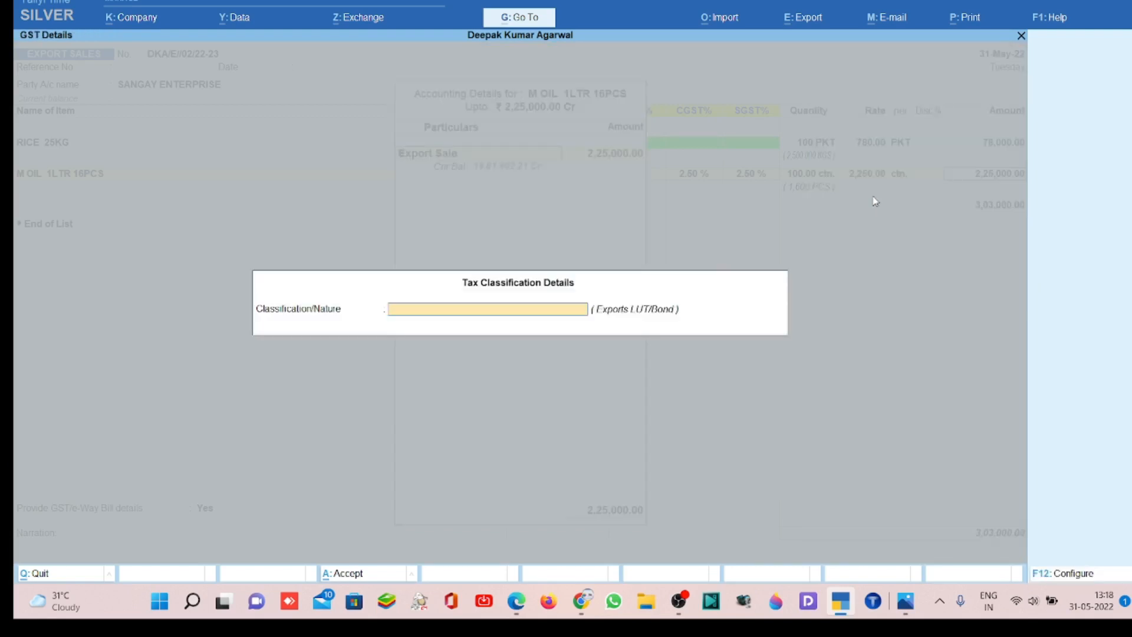
- Classify the oil item's sale as Exports Taxable and add an IGST ledger line to the voucher
type("E")
key("Down")
key("Down")
key("Down")
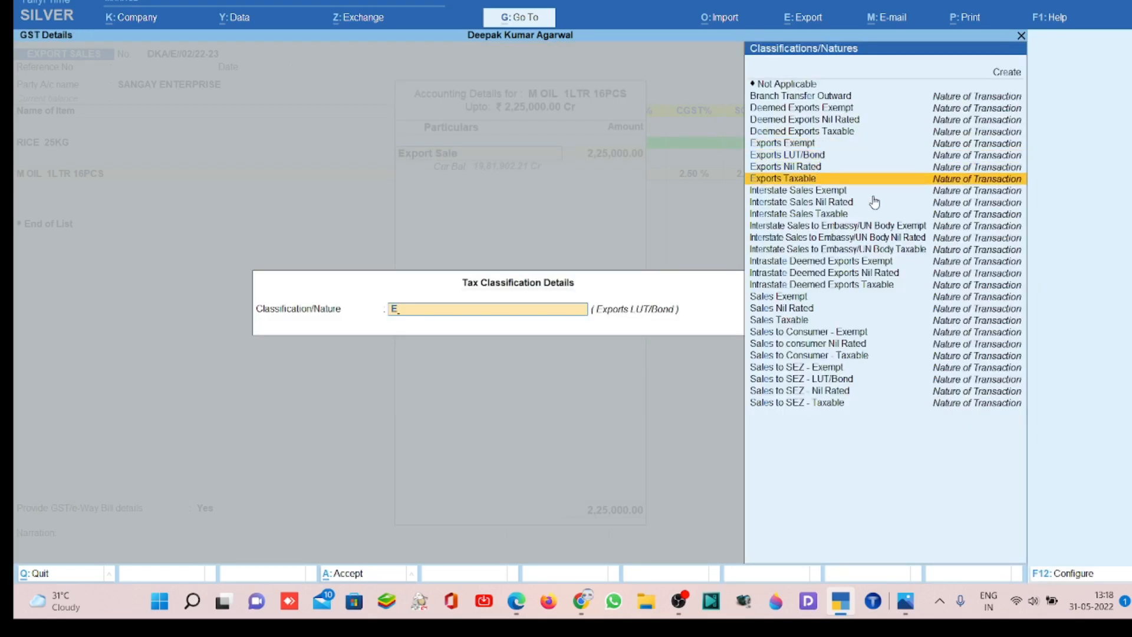
key("Return")
key("Return")
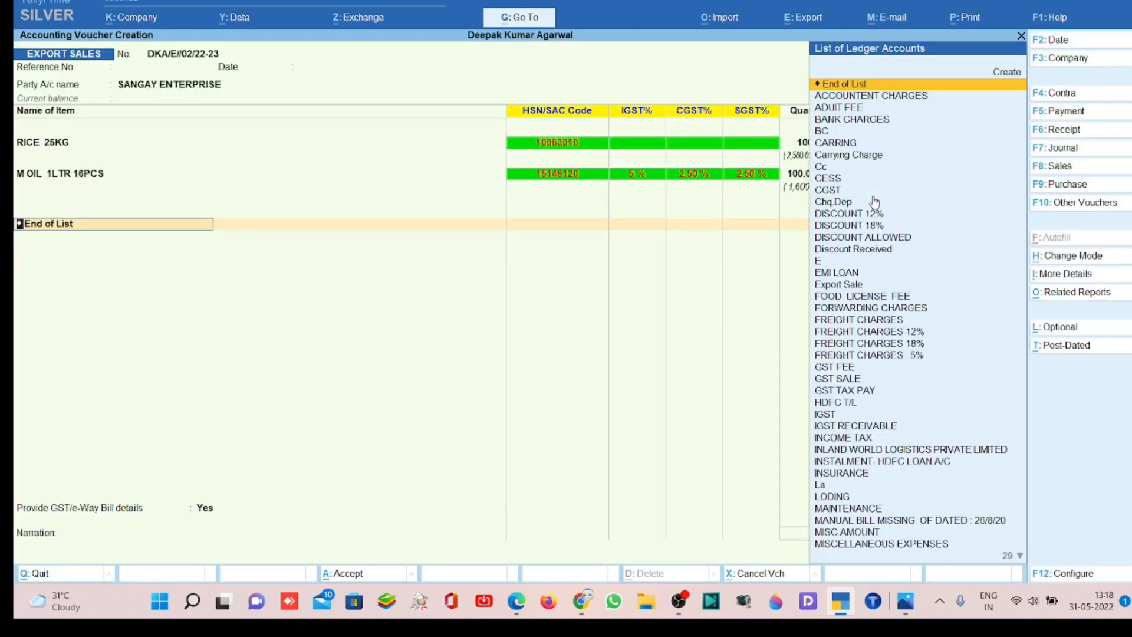
type("IGST")
key("Return")
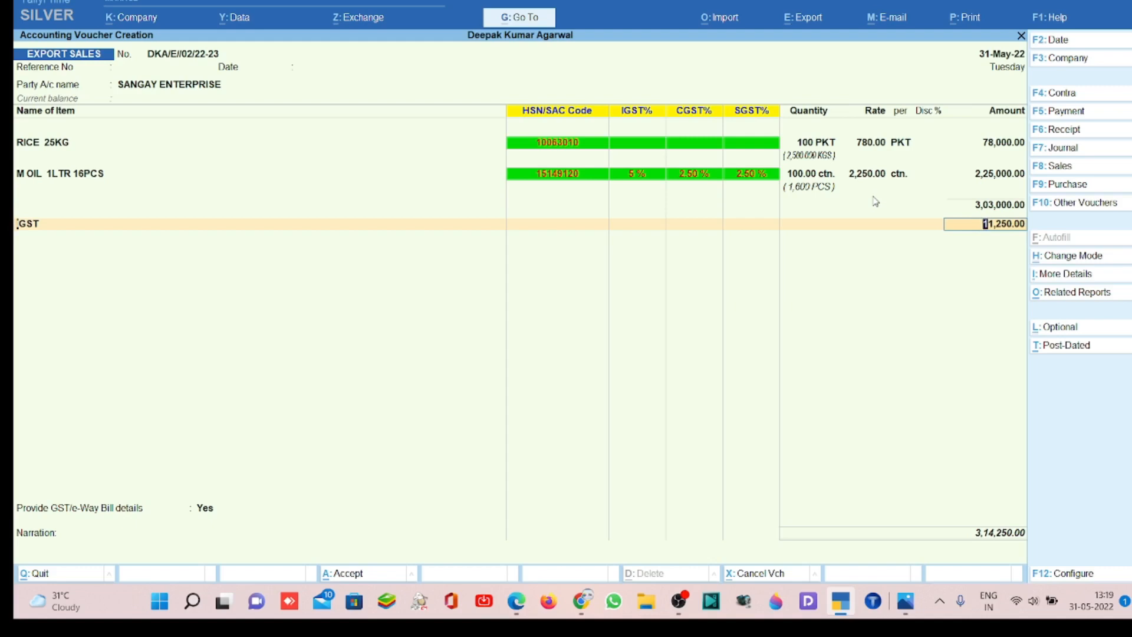
- Return to the oil item's allocation and set its tax classification to Exports LUT/Bond
key("Up")
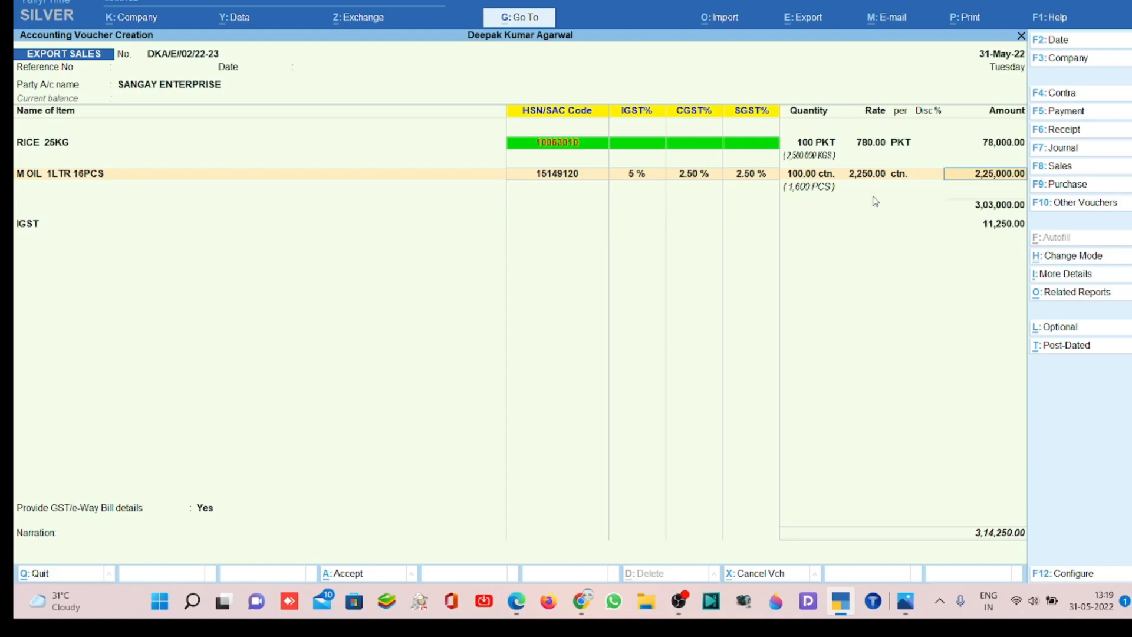
key("Return")
key("Return")
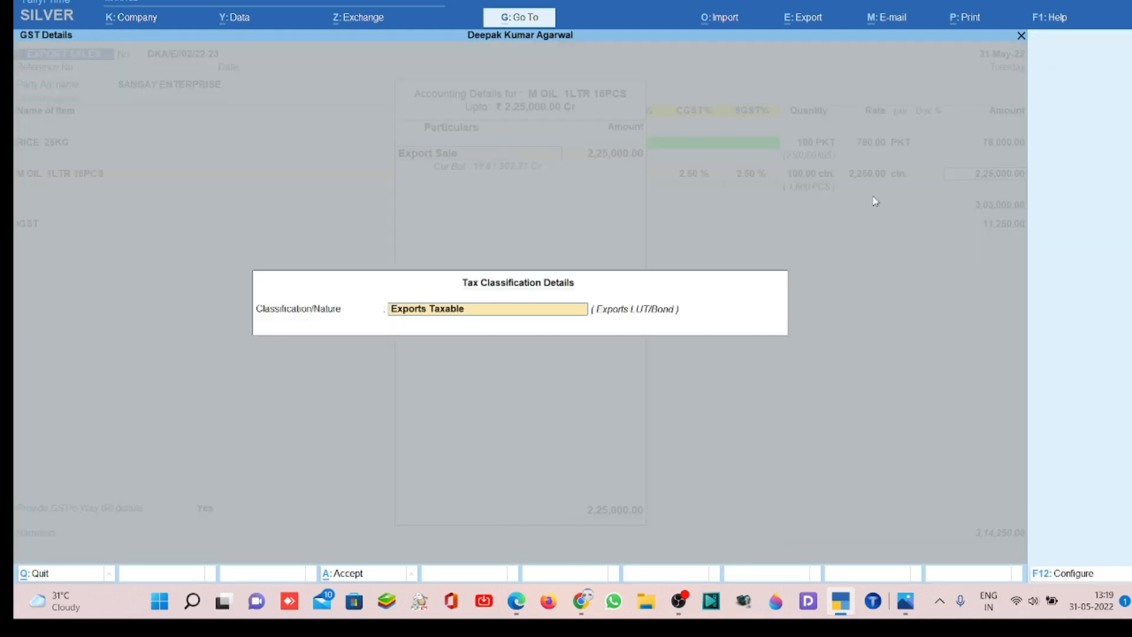
type("E")
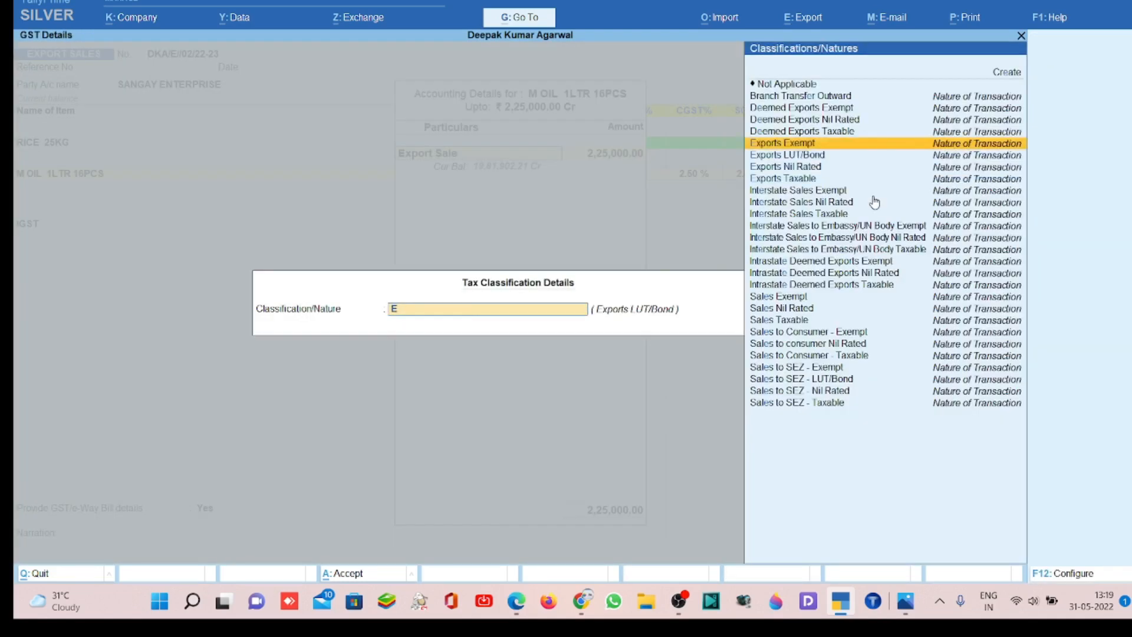
key("Down")
key("Return")
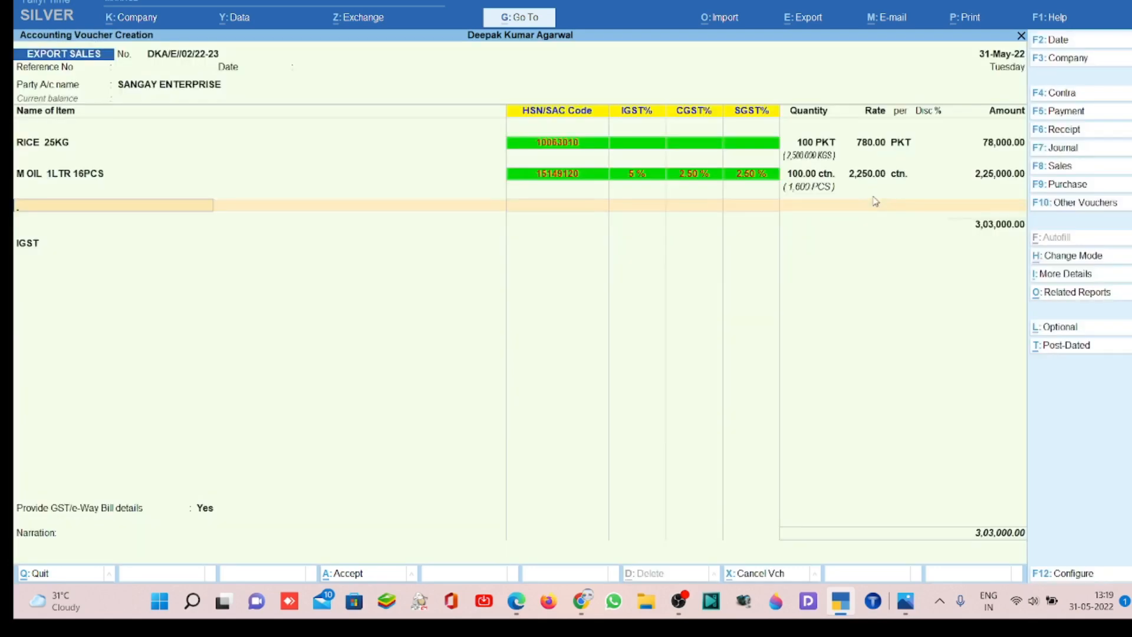
- Remove the IGST ledger line and end the ledger list
key("Return")
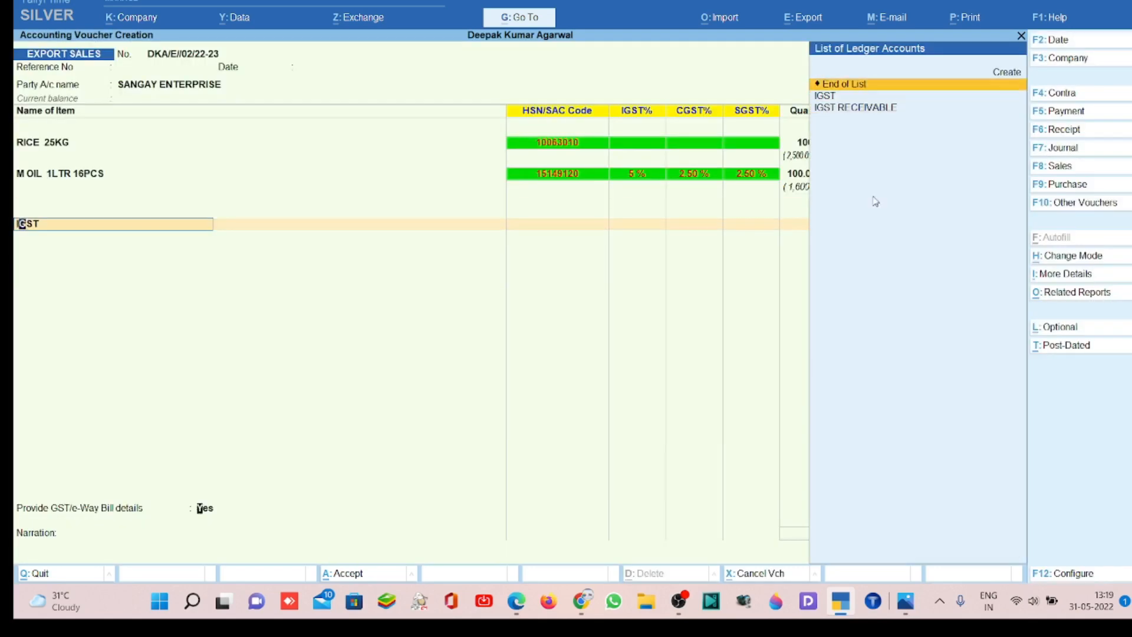
key("Return")
key("BackSpace")
key("Return")
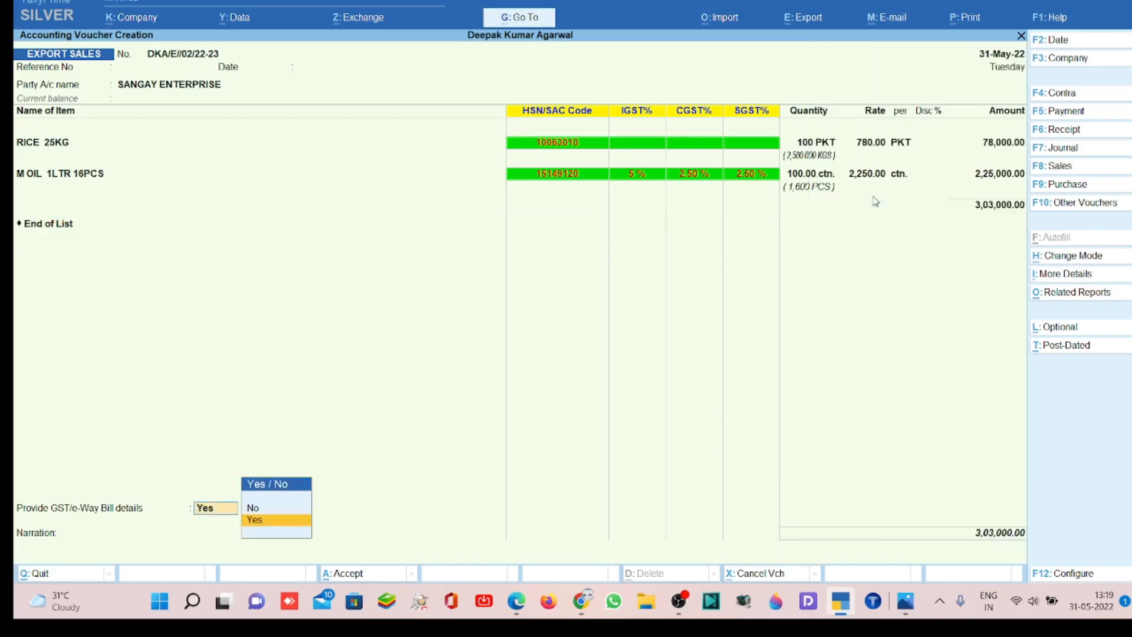
- Provide GST/e-Way Bill details, keeping the sub type Export and document type Tax Invoice, with the shipping bill number left blank
key("Return")
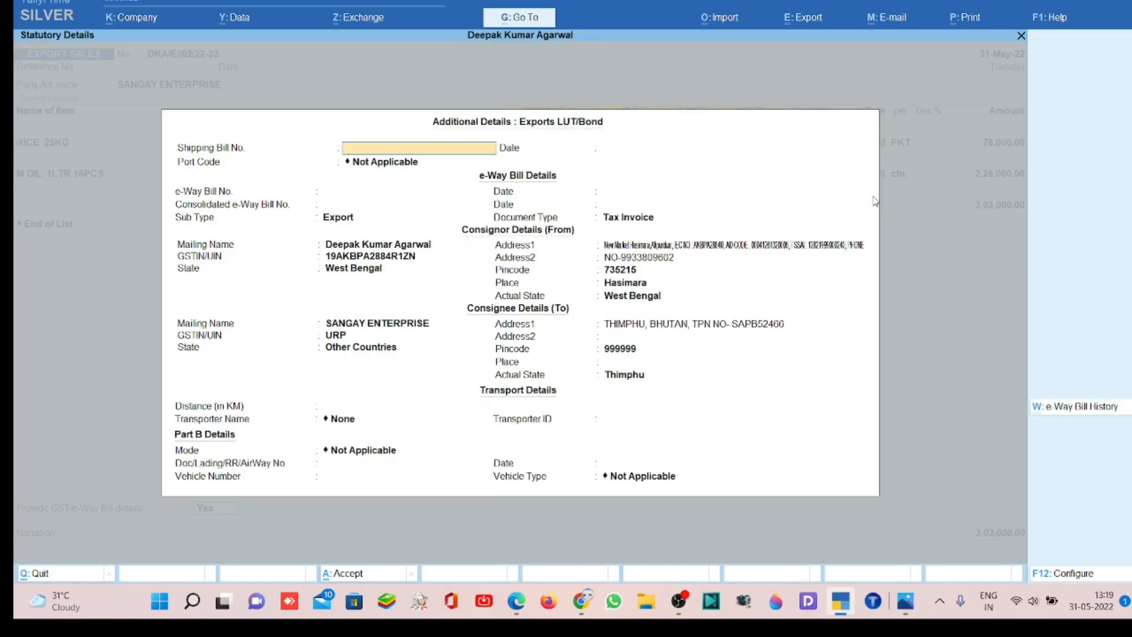
key("Return")
key("Return")
key("Return")
key("Return")
key("Return")
key("Return")
key("Return")
key("BackSpace")
key("BackSpace")
key("BackSpace")
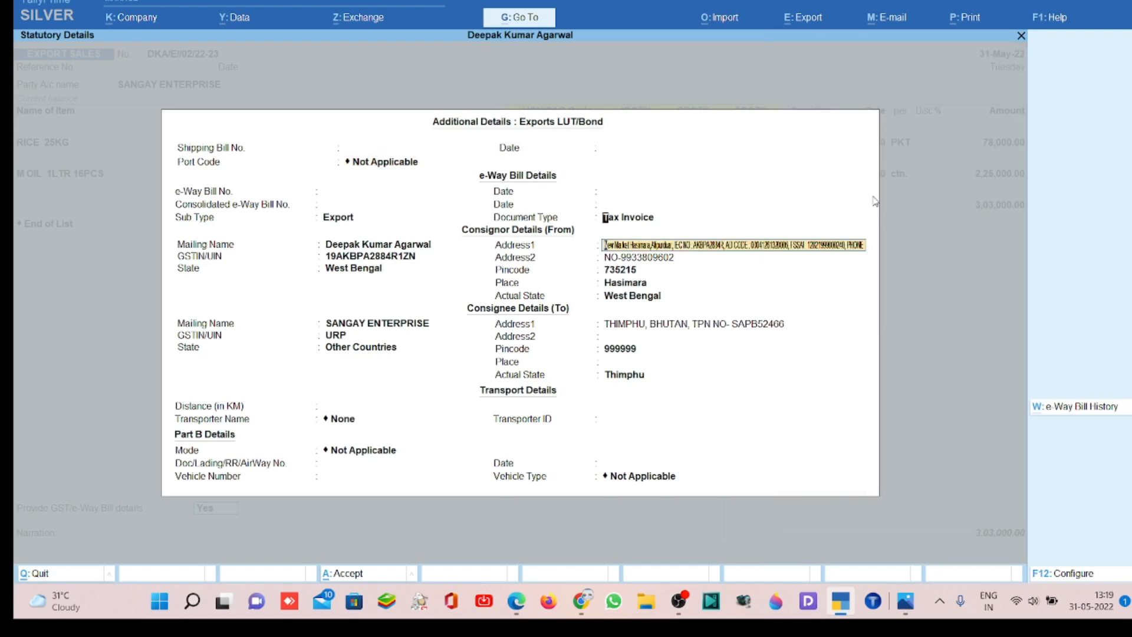
key("BackSpace")
key("BackSpace")
key("Return")
key("BackSpace")
key("BackSpace")
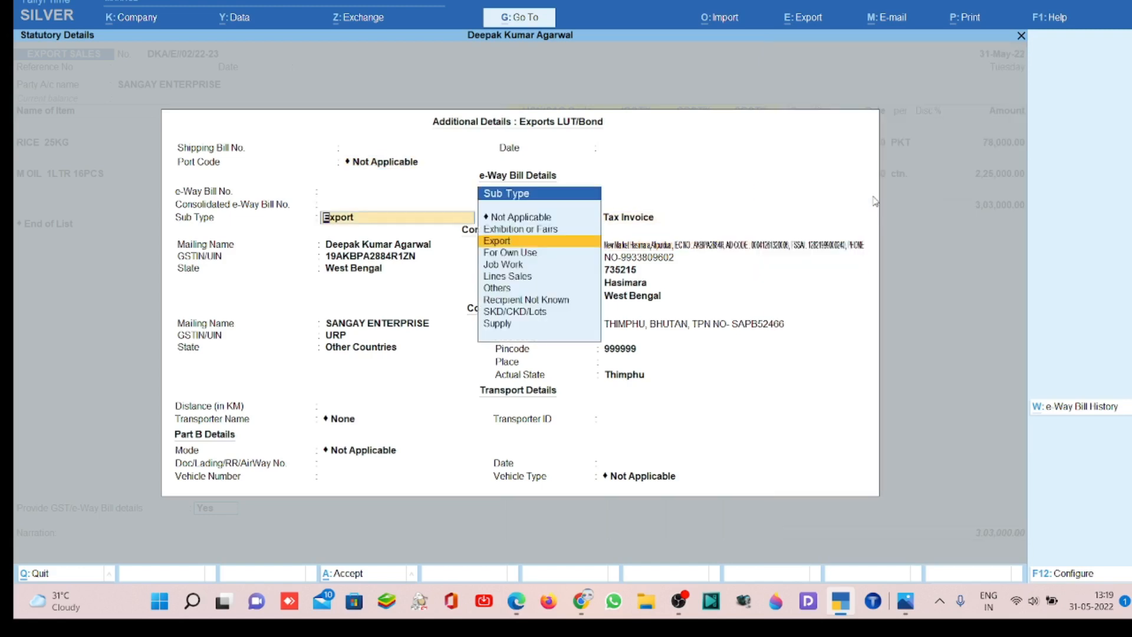
key("Return")
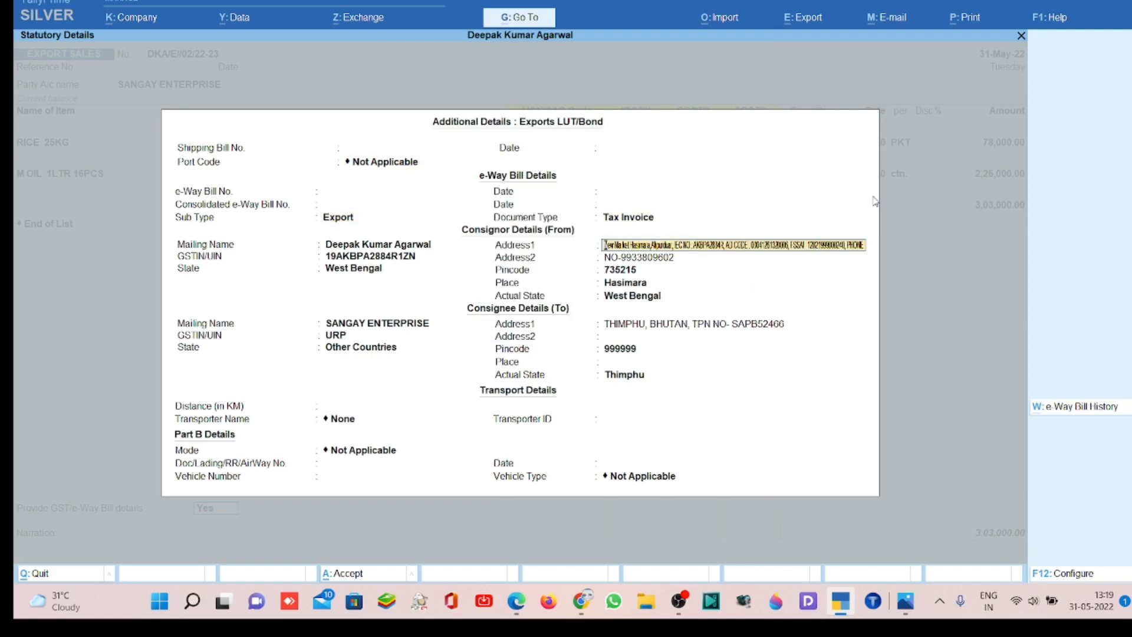
key("BackSpace")
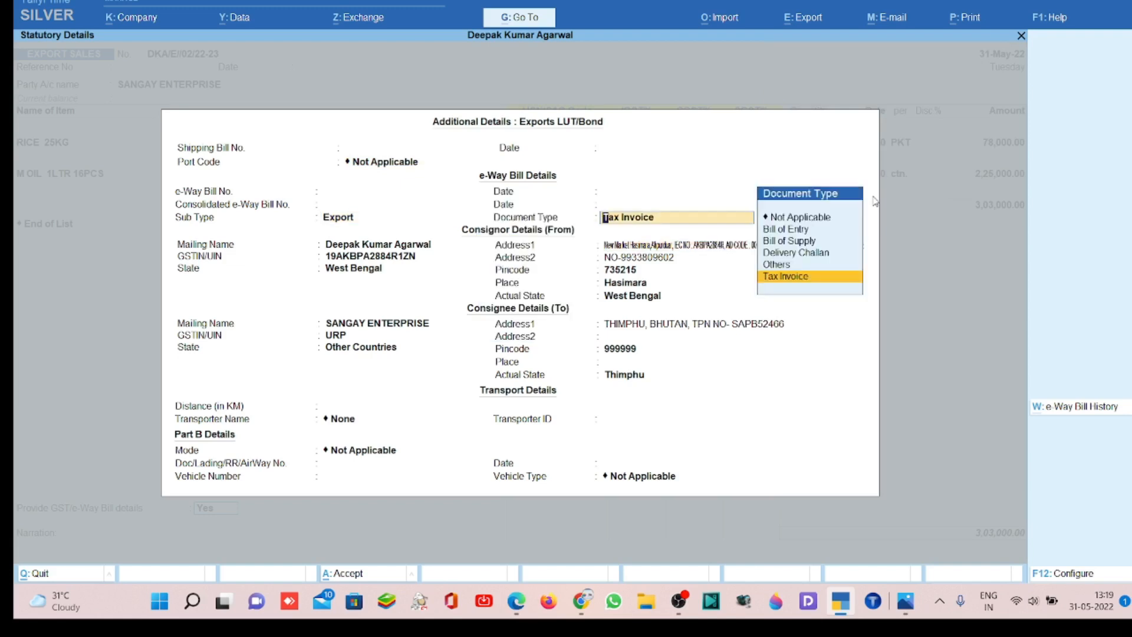
key("Return")
- Accept the filled-in consignor details and the consignee's address and pincode, leaving the consignee's second address line blank
key("Return")
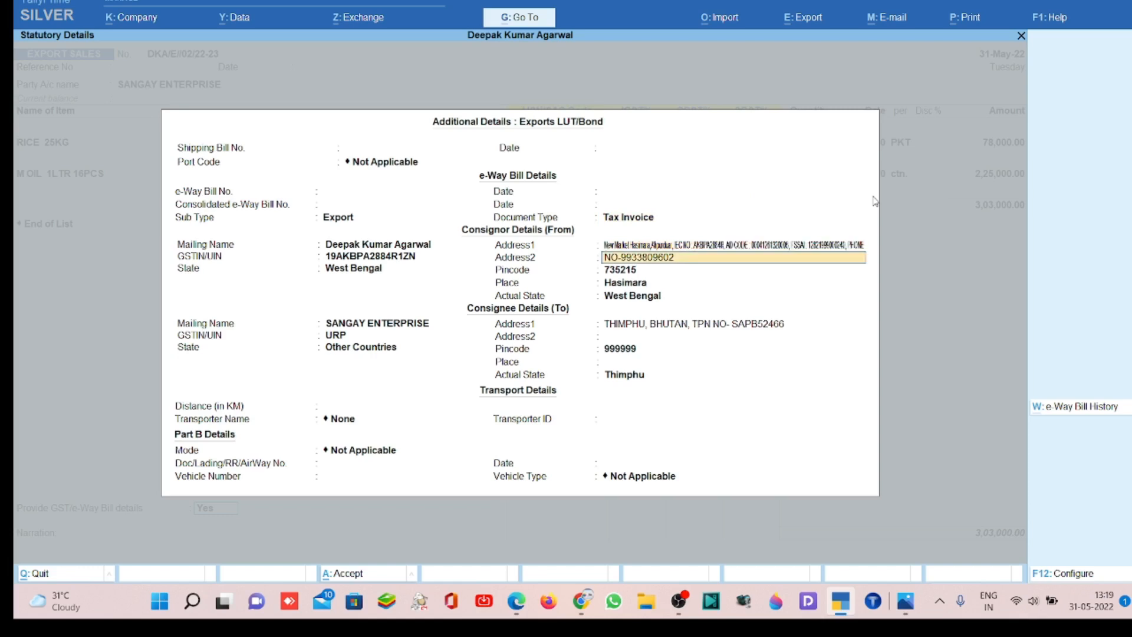
key("Return")
key("Return")
key("Return")
key("Return")
key("Return")
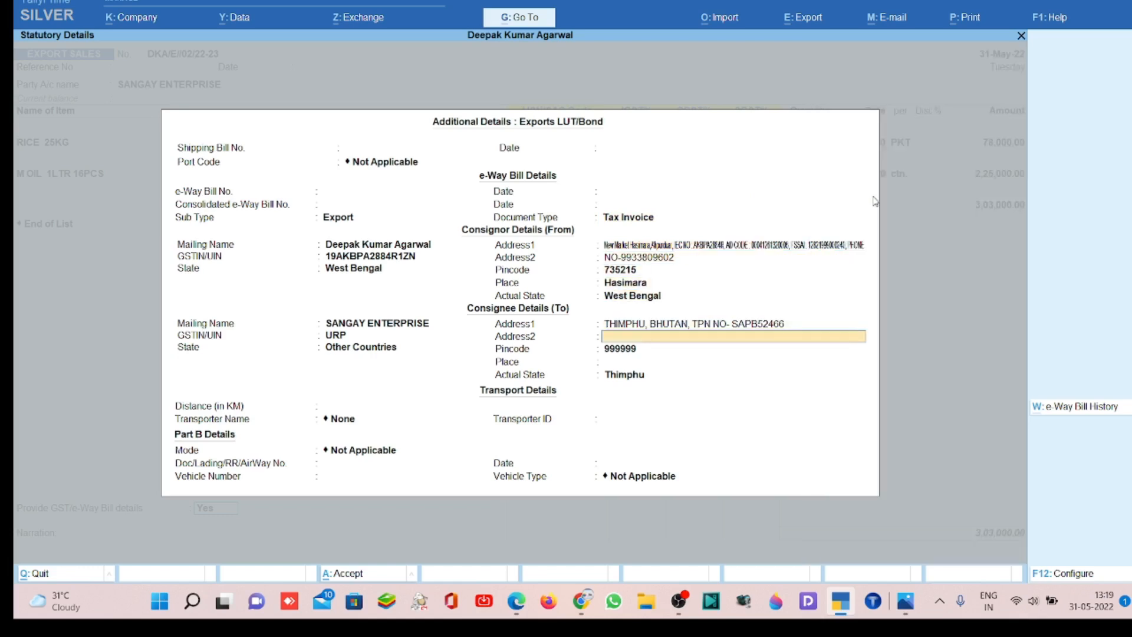
key("Return")
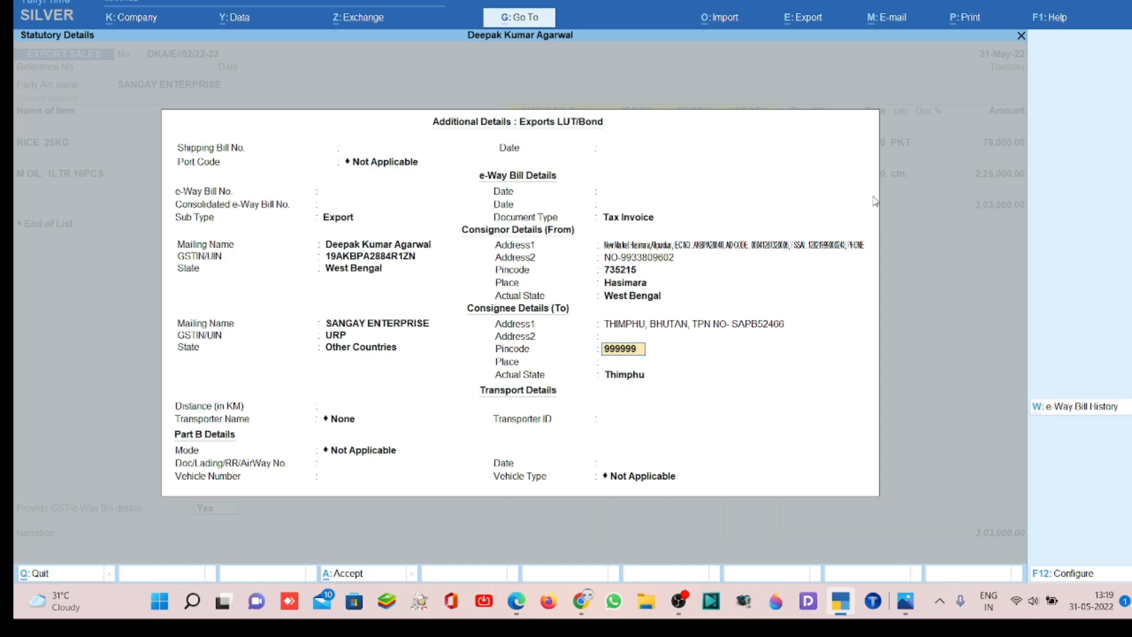
key("Return")
- Set the consignee's place to THIMPHU, BHUTAN and the actual state to Other Territory
type("THIM")
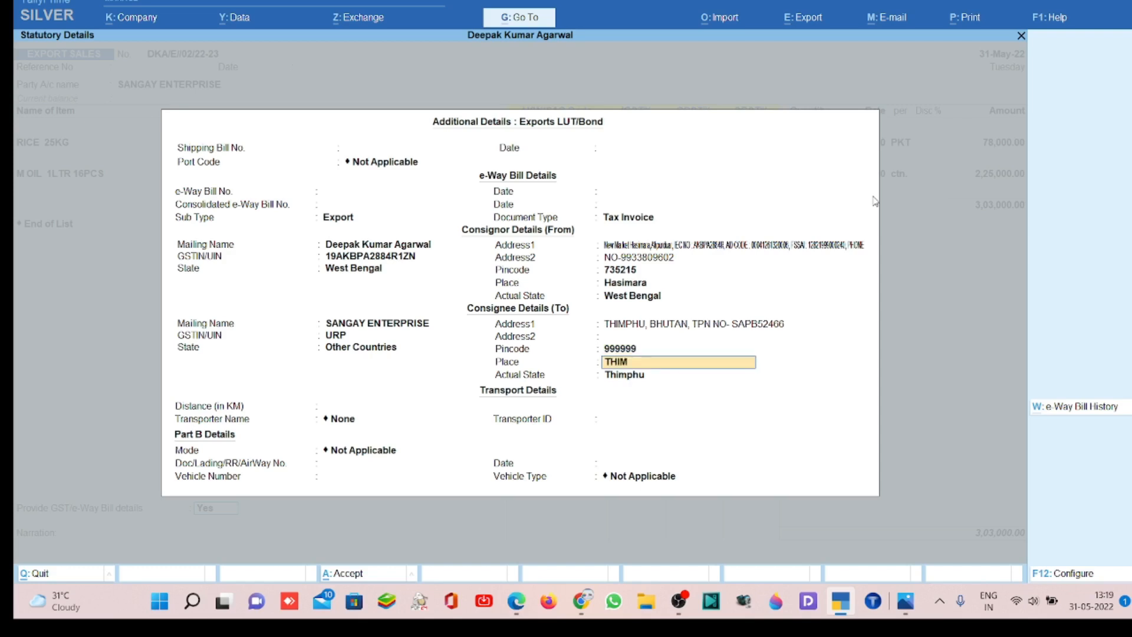
type("PHU, BHUTAN")
key("Return")
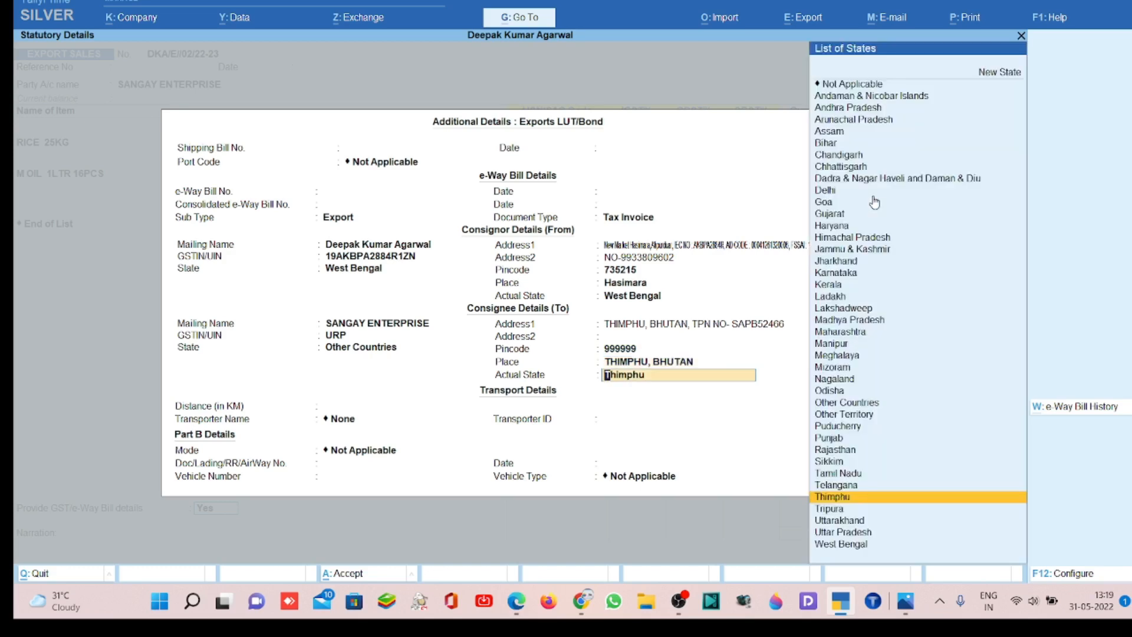
type("OTH")
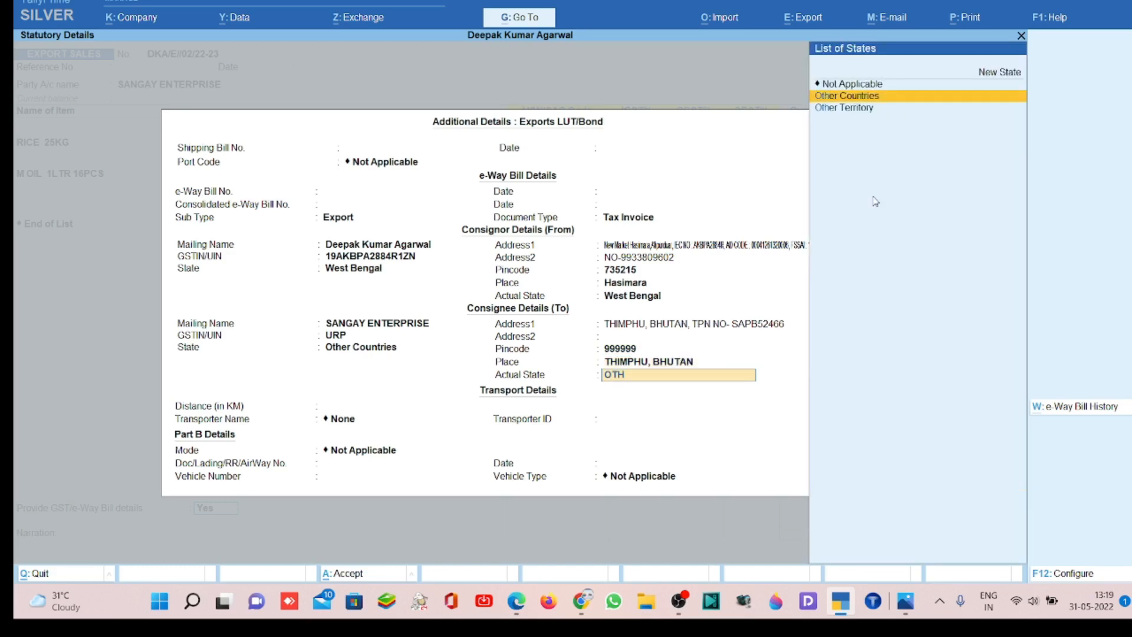
key("Down")
key("Return")
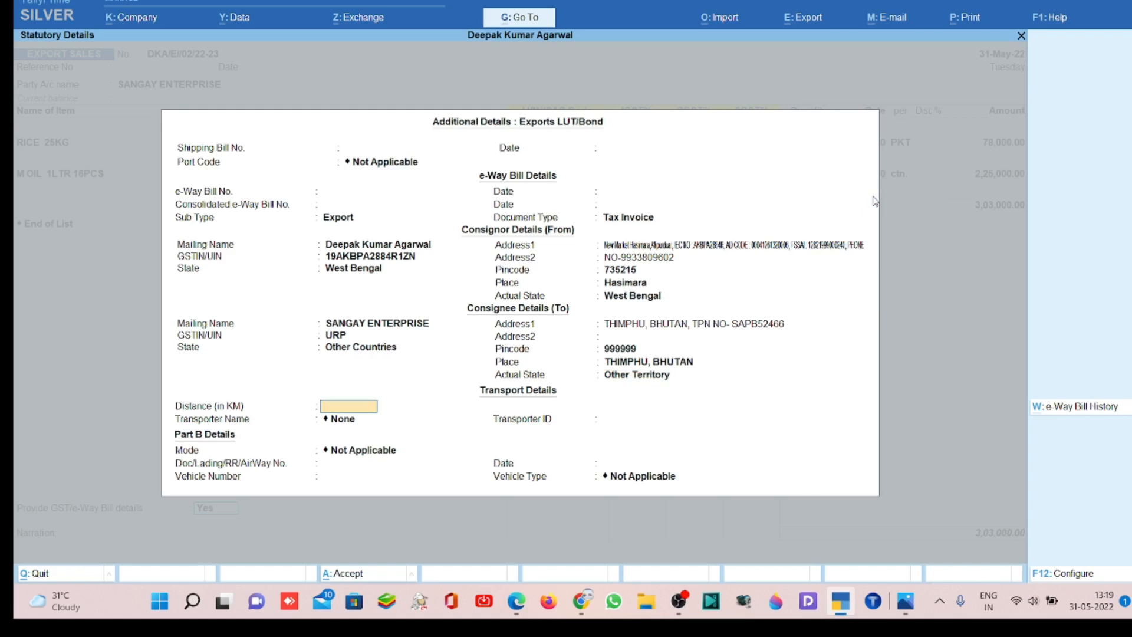
- Set the transport distance to 180 km with no transporter, and the transport mode to 1 - Road
type("180")
key("Return")
key("Return")
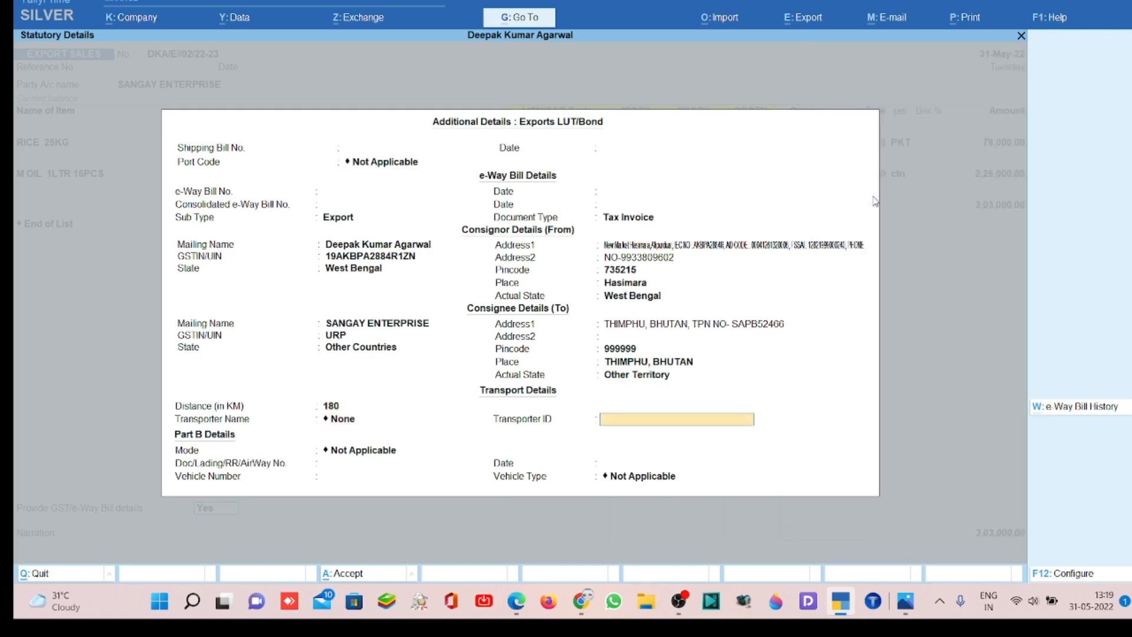
key("Return")
key("Down")
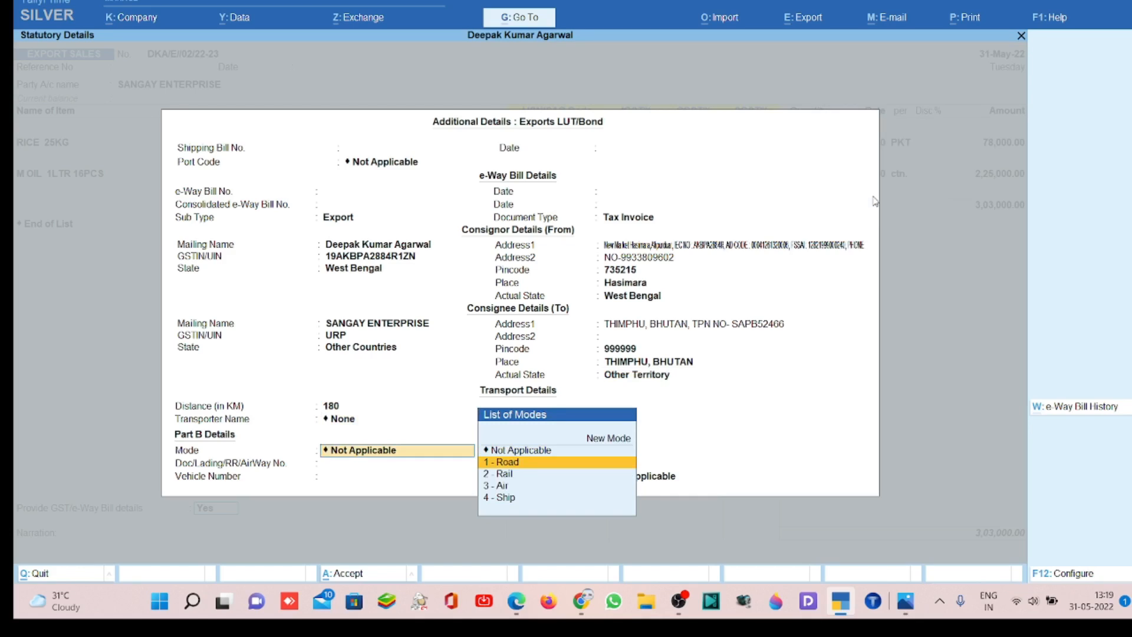
key("Return")
key("Return")
key("Return")
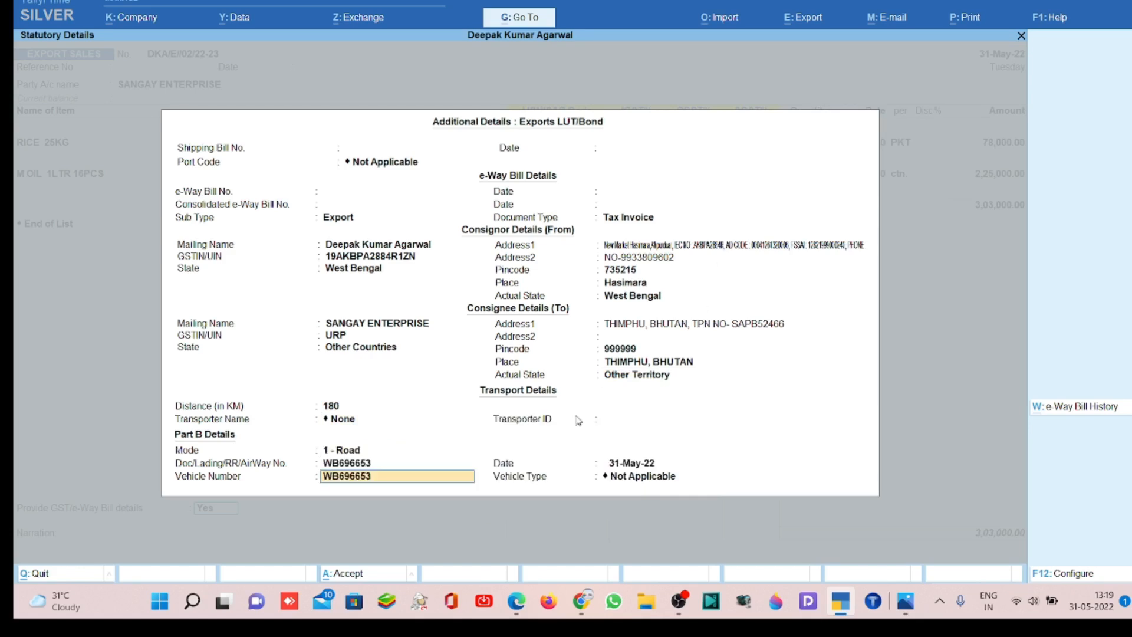
- Keep the filled-in document and vehicle numbers, set the vehicle type to R - Regular, and accept the statutory details
key("Return")
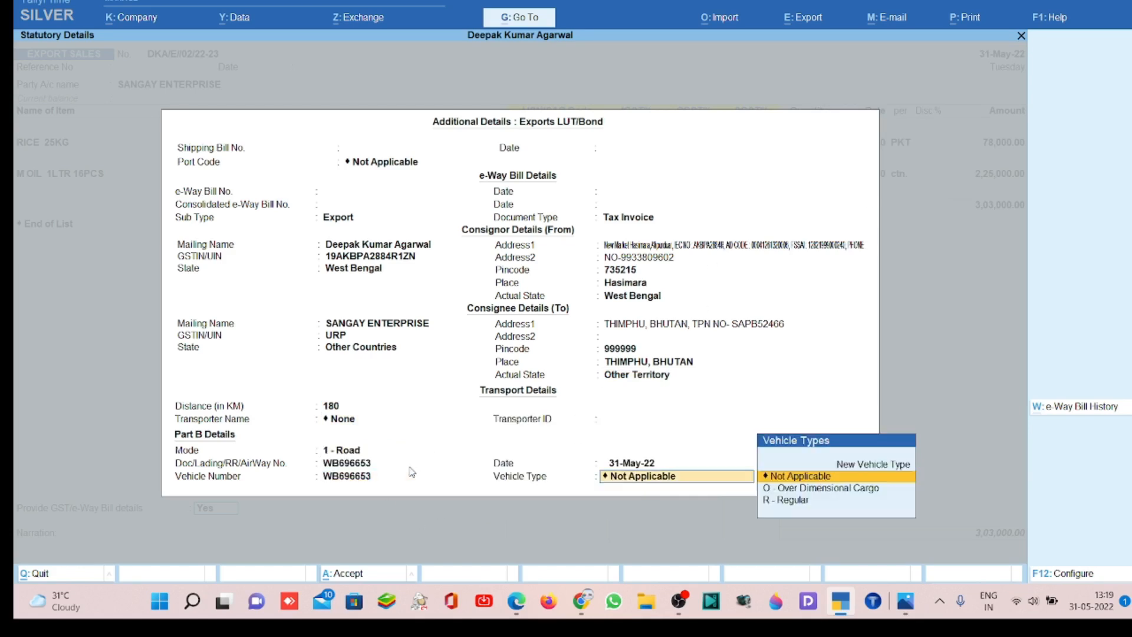
key("Down")
key("Down")
key("Return")
- Save the voucher without a narration and send its details for e-Way Bill generation
key("Return")
key("Return")
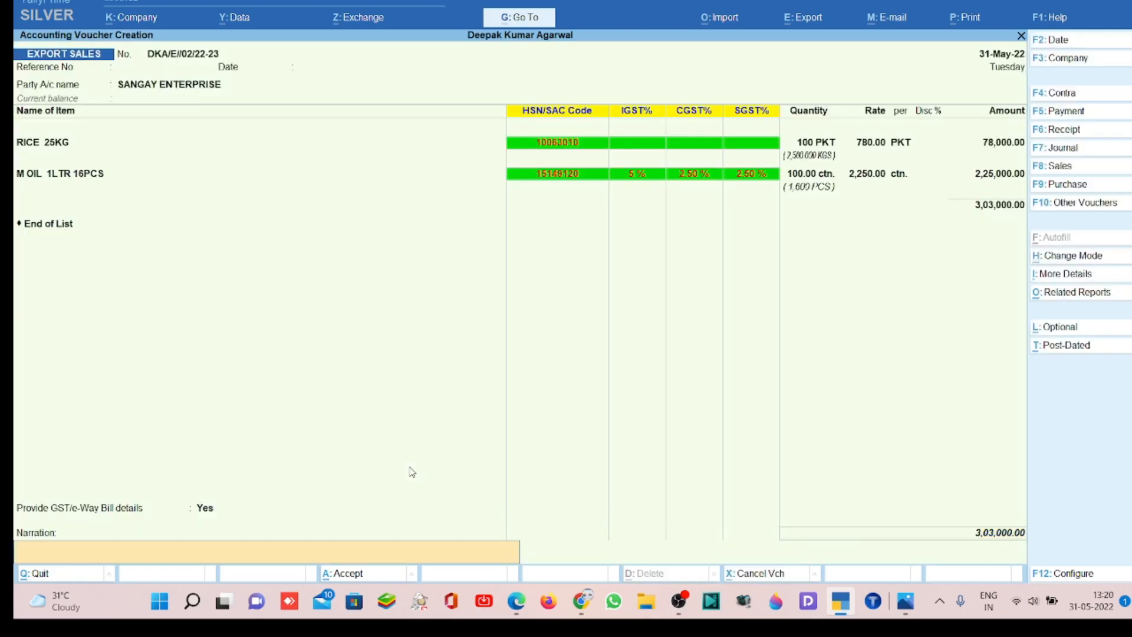
key("Return")
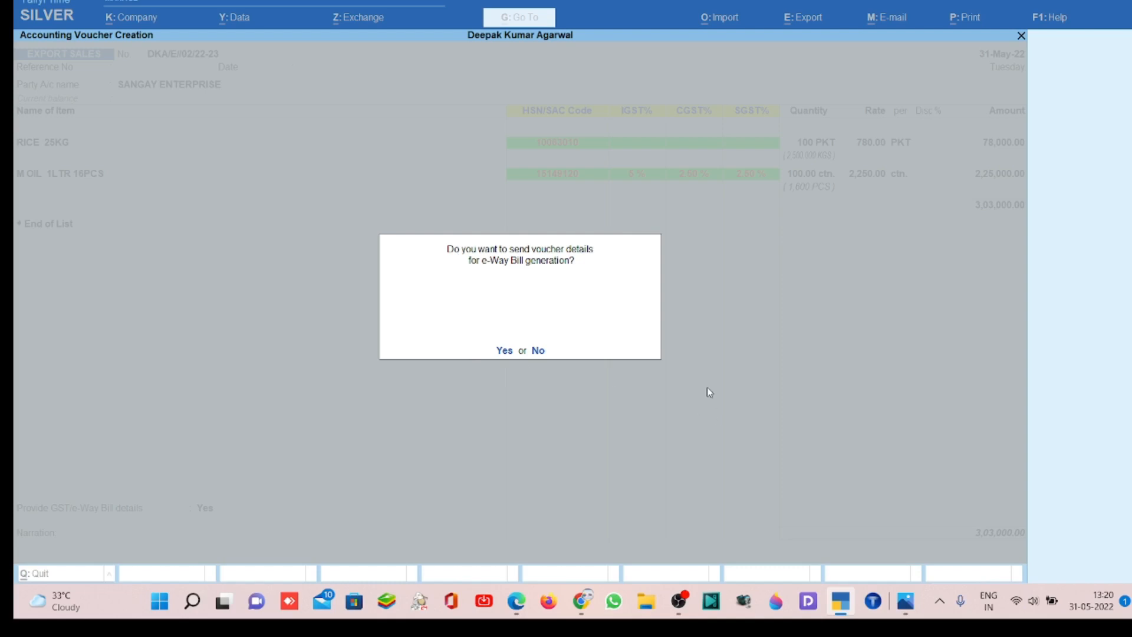
key("y")
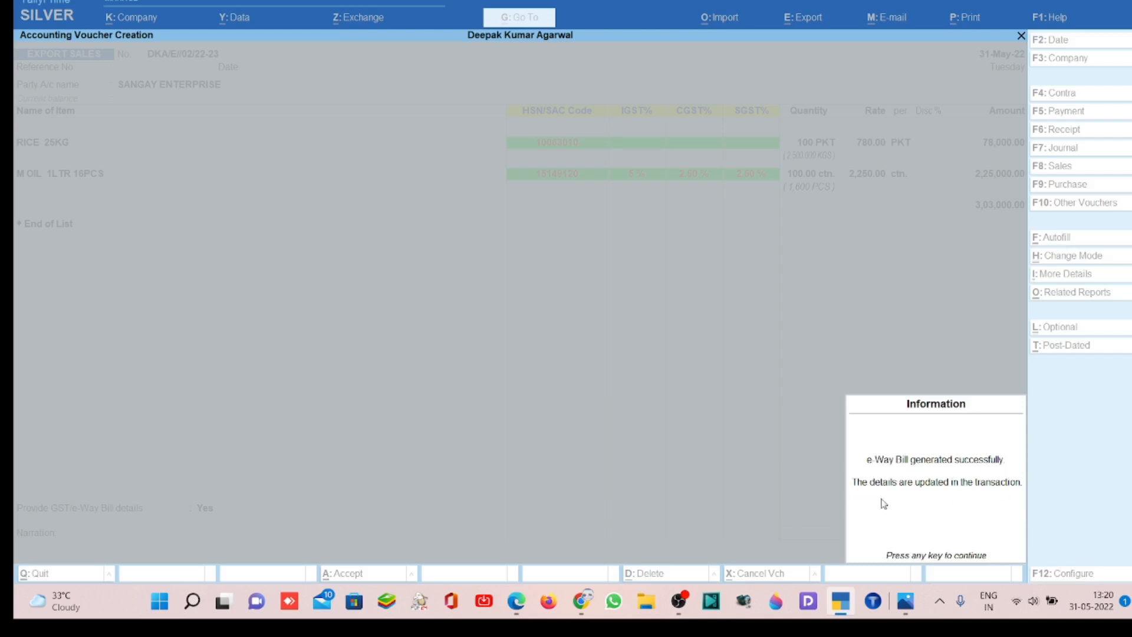
key("Return")
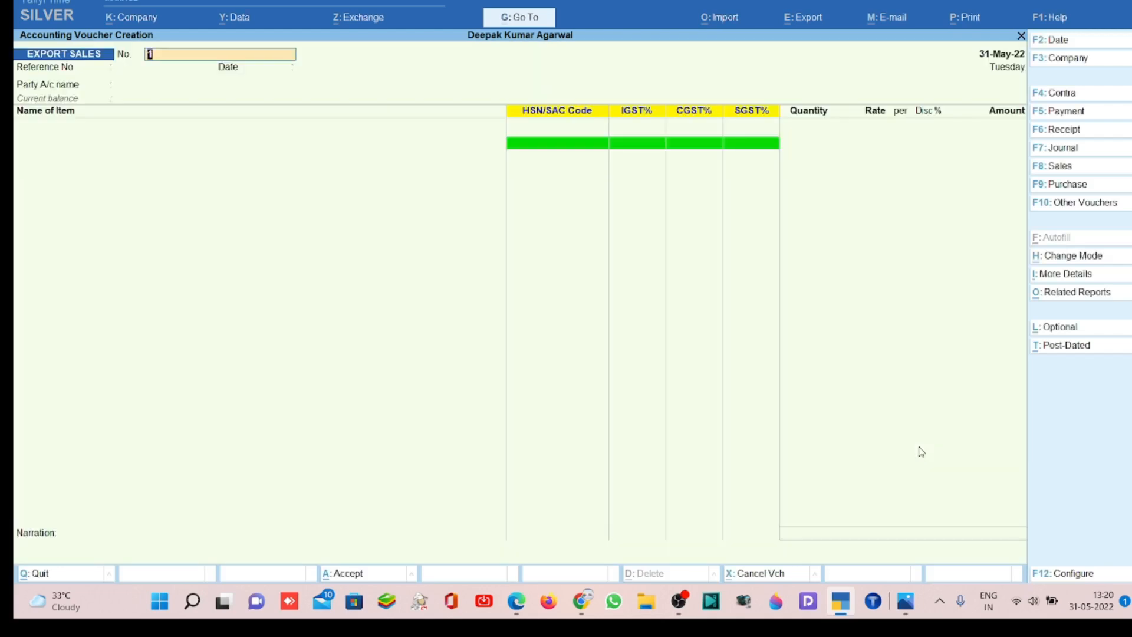
- Reopen the saved export voucher, preview its printout, and examine the tax invoice page
key("Page_Up")
key("ctrl+p")
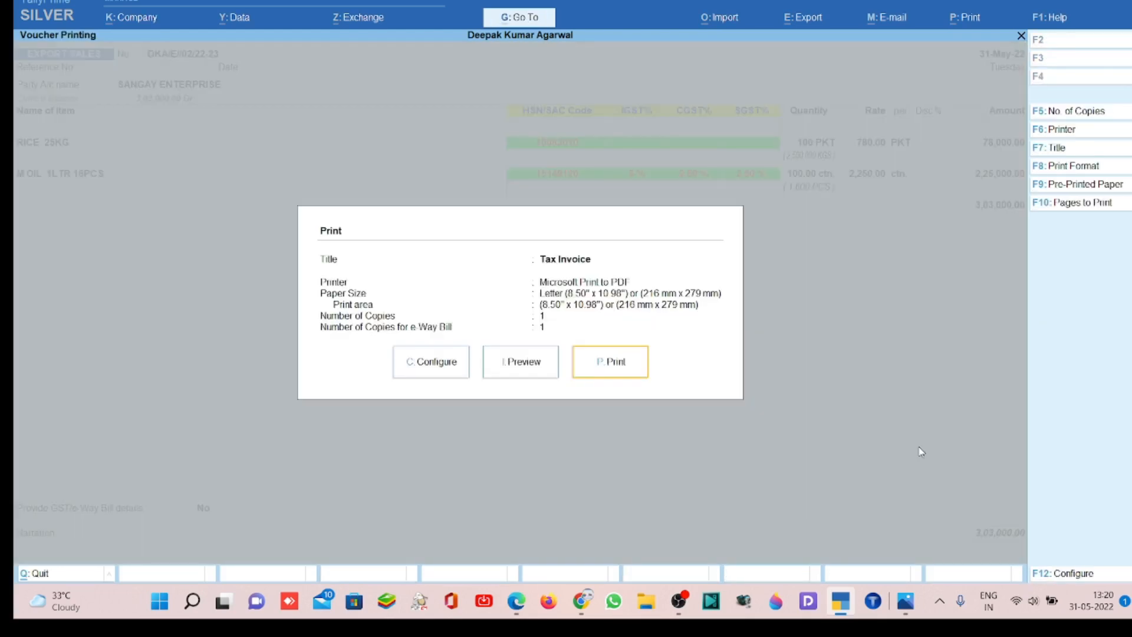
key("i")
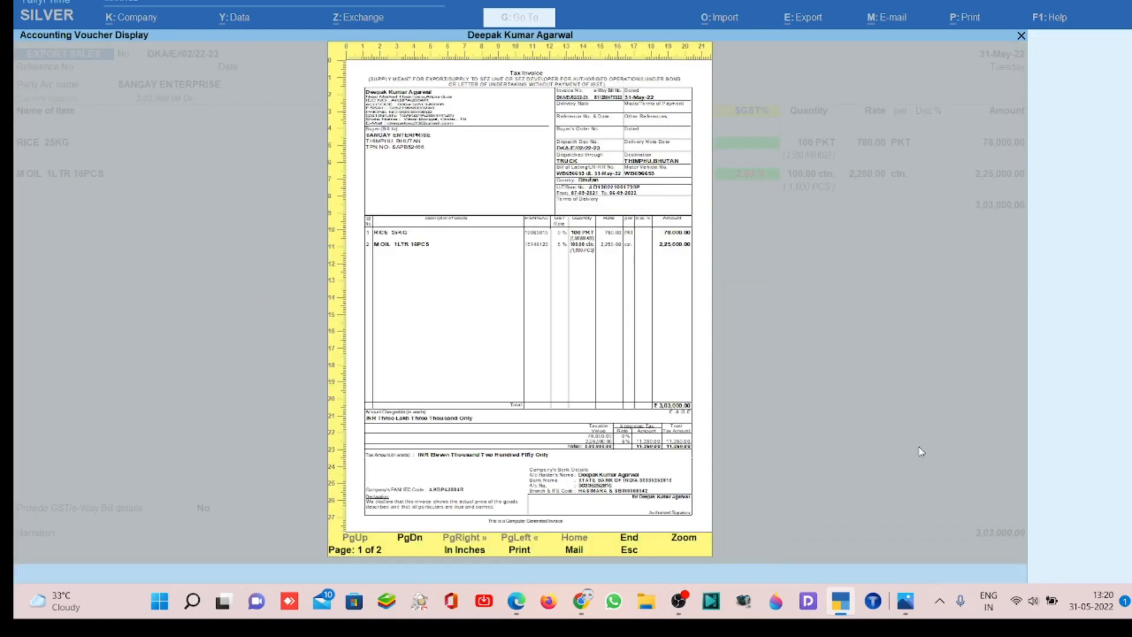
key("alt+z")
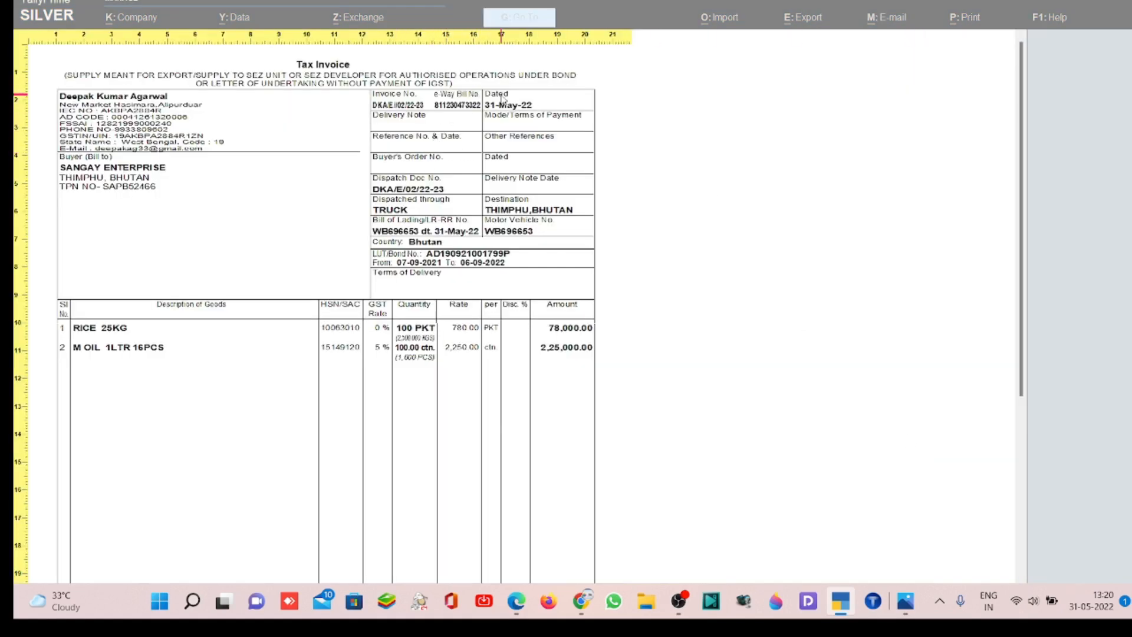
scroll(453, 160, "down", 1)
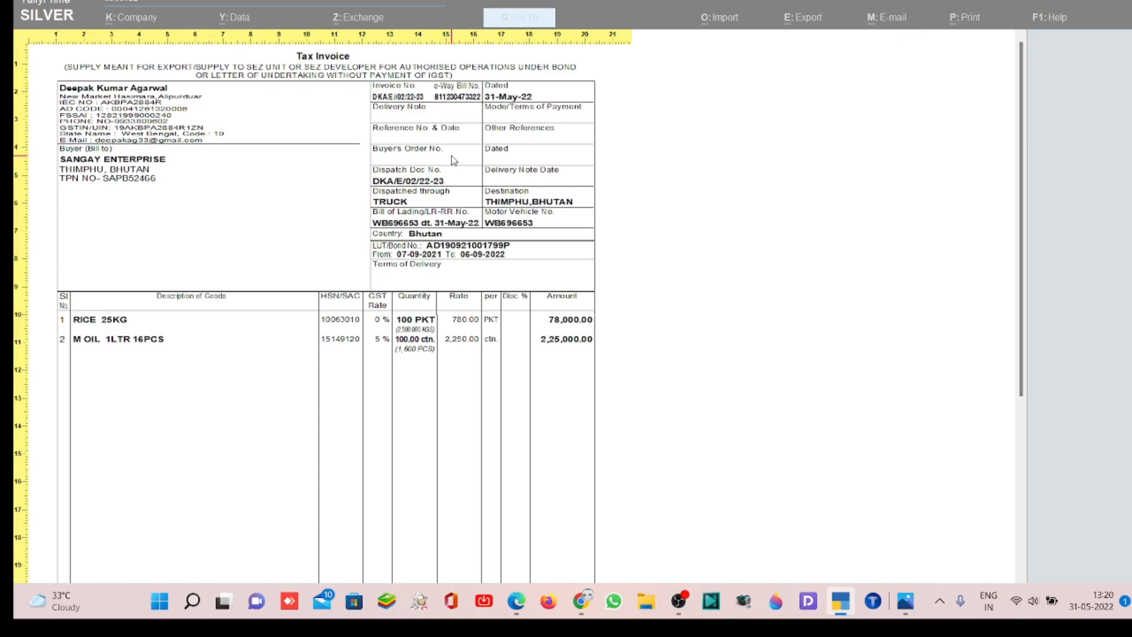
- Examine the e-Way Bill page of the print preview, and close the preview
key("alt+z")
key("Page_Down")
key("alt+z")
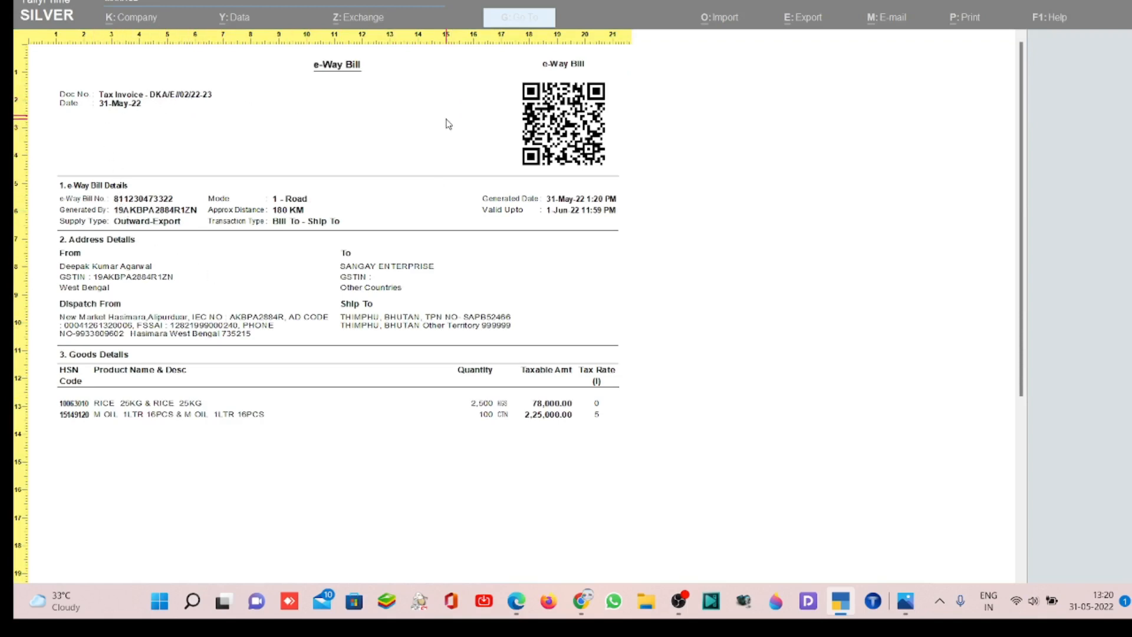
left_click(563, 209)
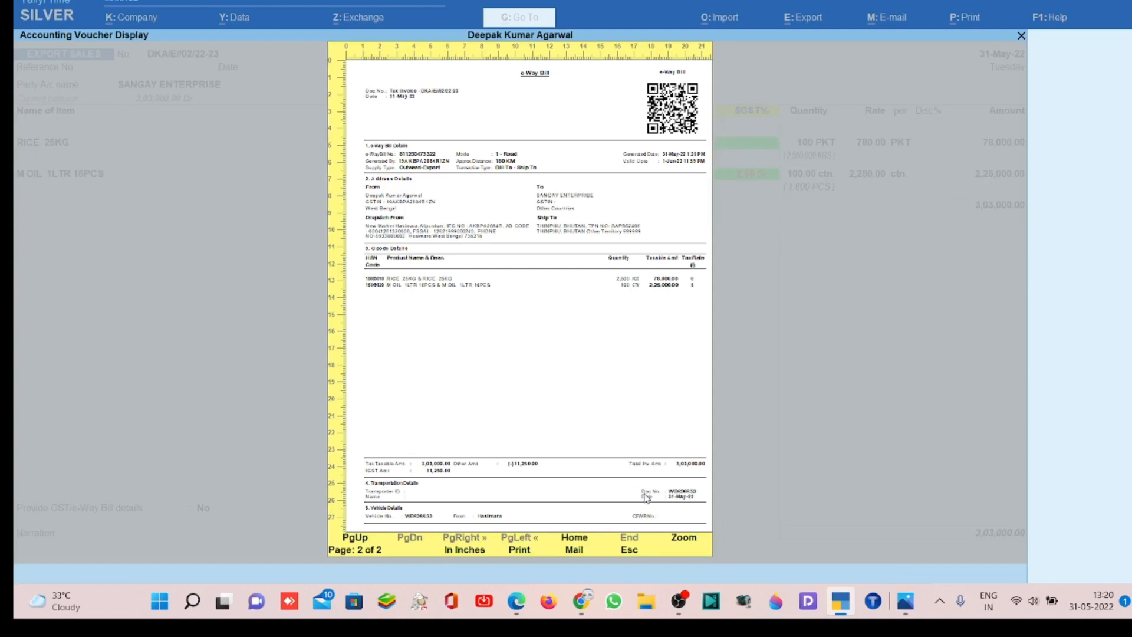
key("Escape")
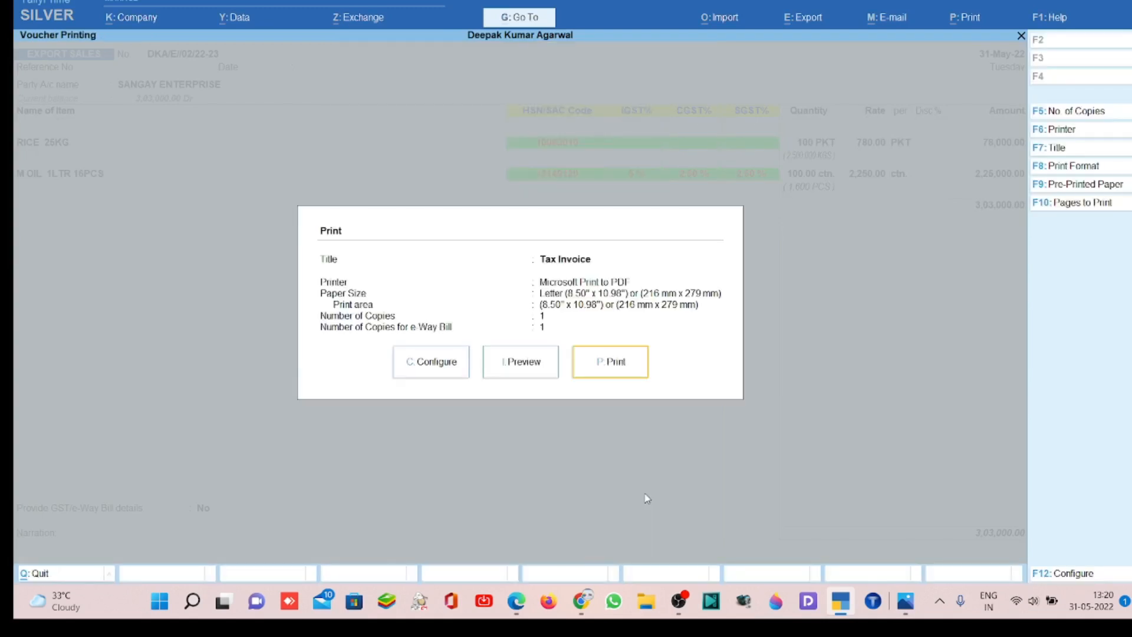
left_click(911, 604)
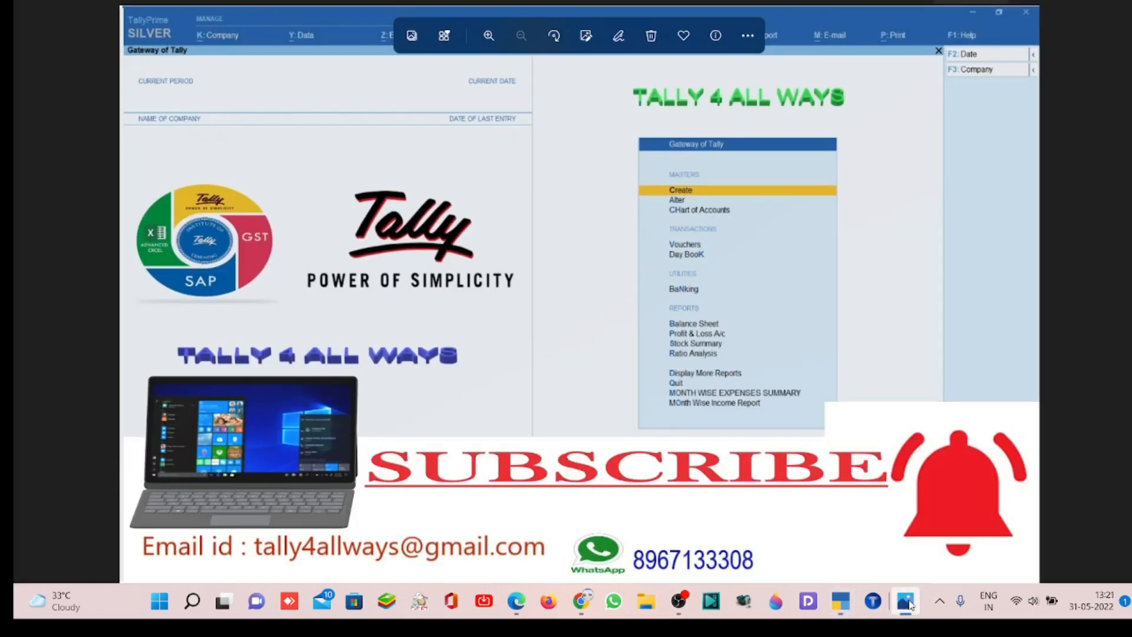
mouse_move(581, 606)
mouse_move(532, 606)
left_click(684, 600)
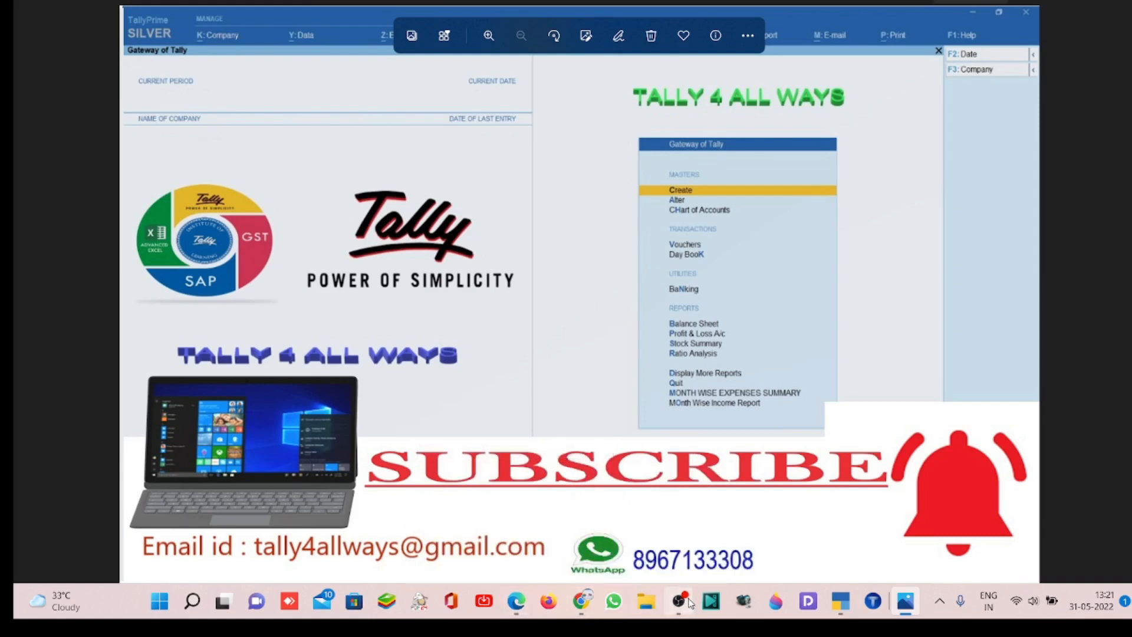